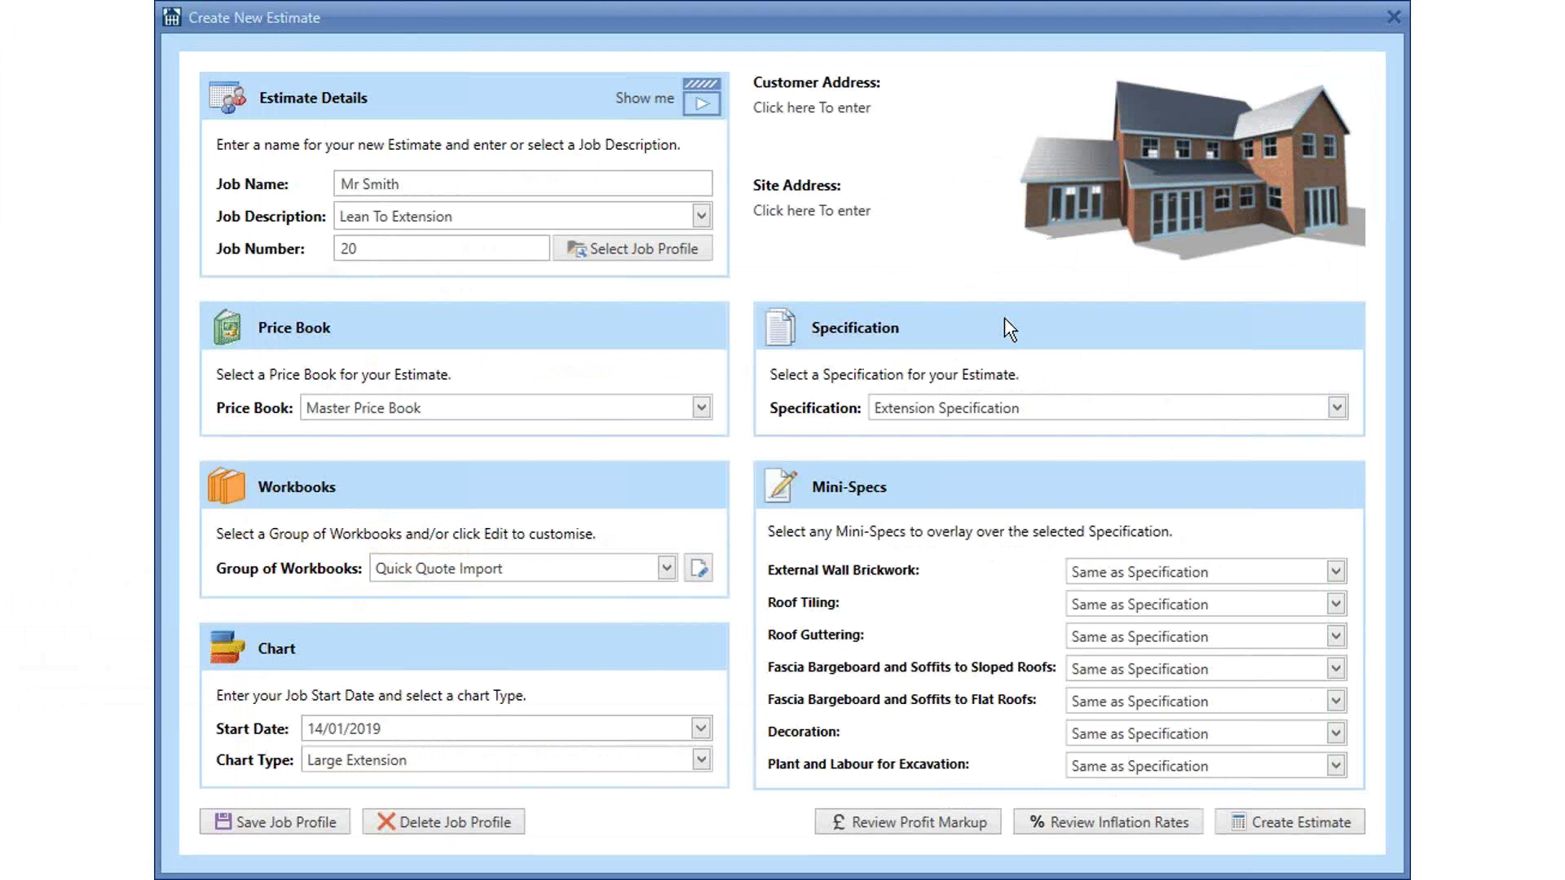
- Enter the customer's name and the first line of the street address in the estimate's customer address details
{"action": "left_click", "coordinate": [849, 116]}
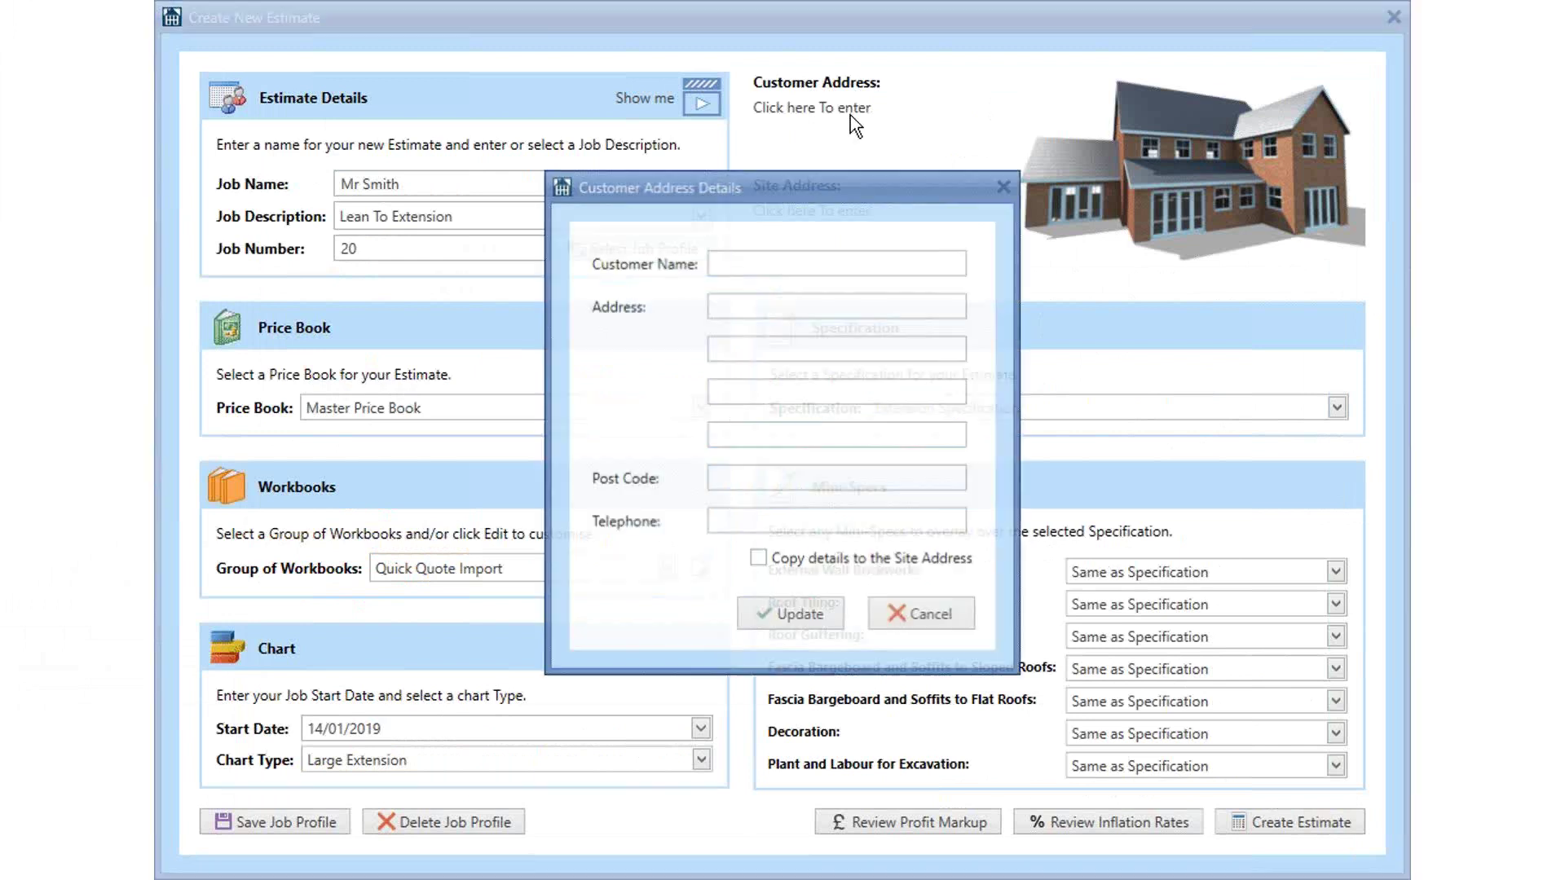
{"action": "left_click", "coordinate": [799, 255]}
{"action": "type", "text": "M"}
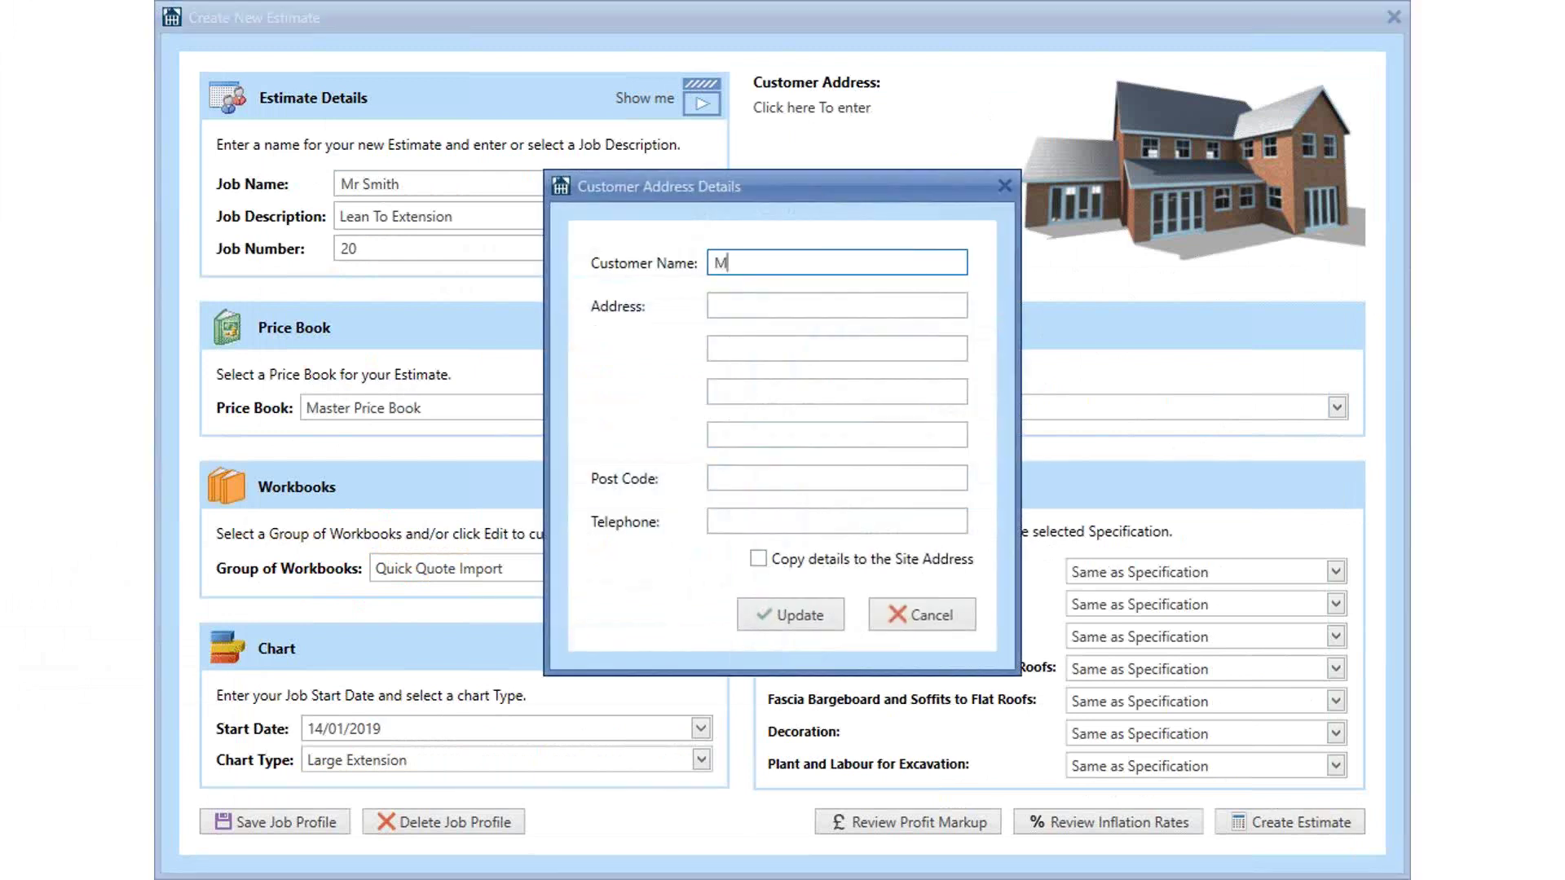
{"action": "type", "text": "r Smith"}
{"action": "key", "text": "Tab"}
{"action": "type", "text": "The Street"}
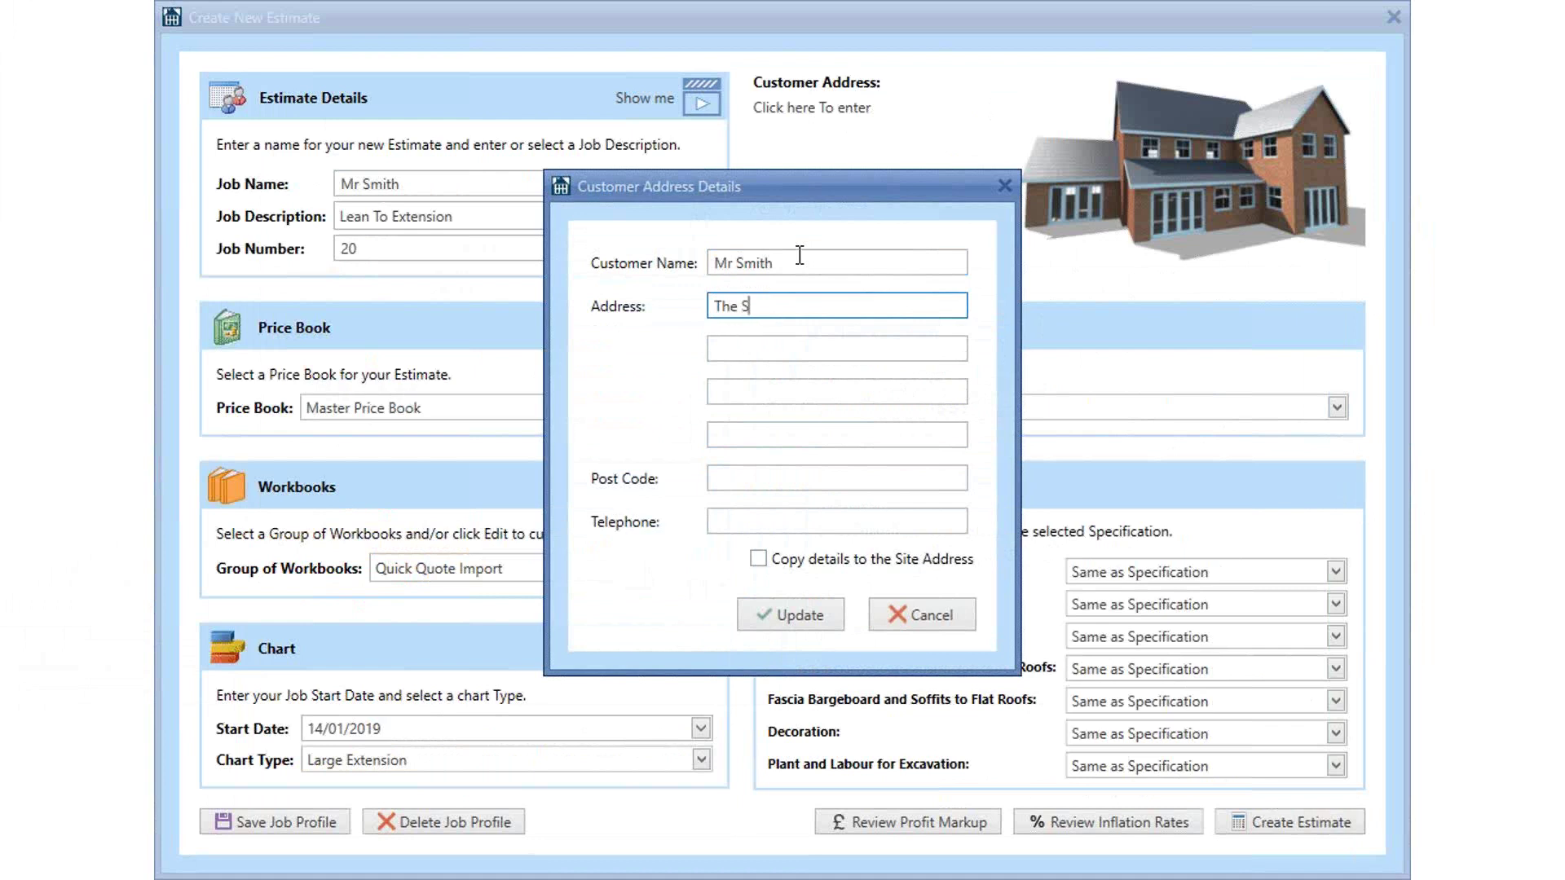
- Add the customer's post code, copy the details to the site address, and update the estimate
{"action": "key", "text": "Tab"}
{"action": "key", "text": "Tab"}
{"action": "key", "text": "Tab"}
{"action": "key", "text": "Tab"}
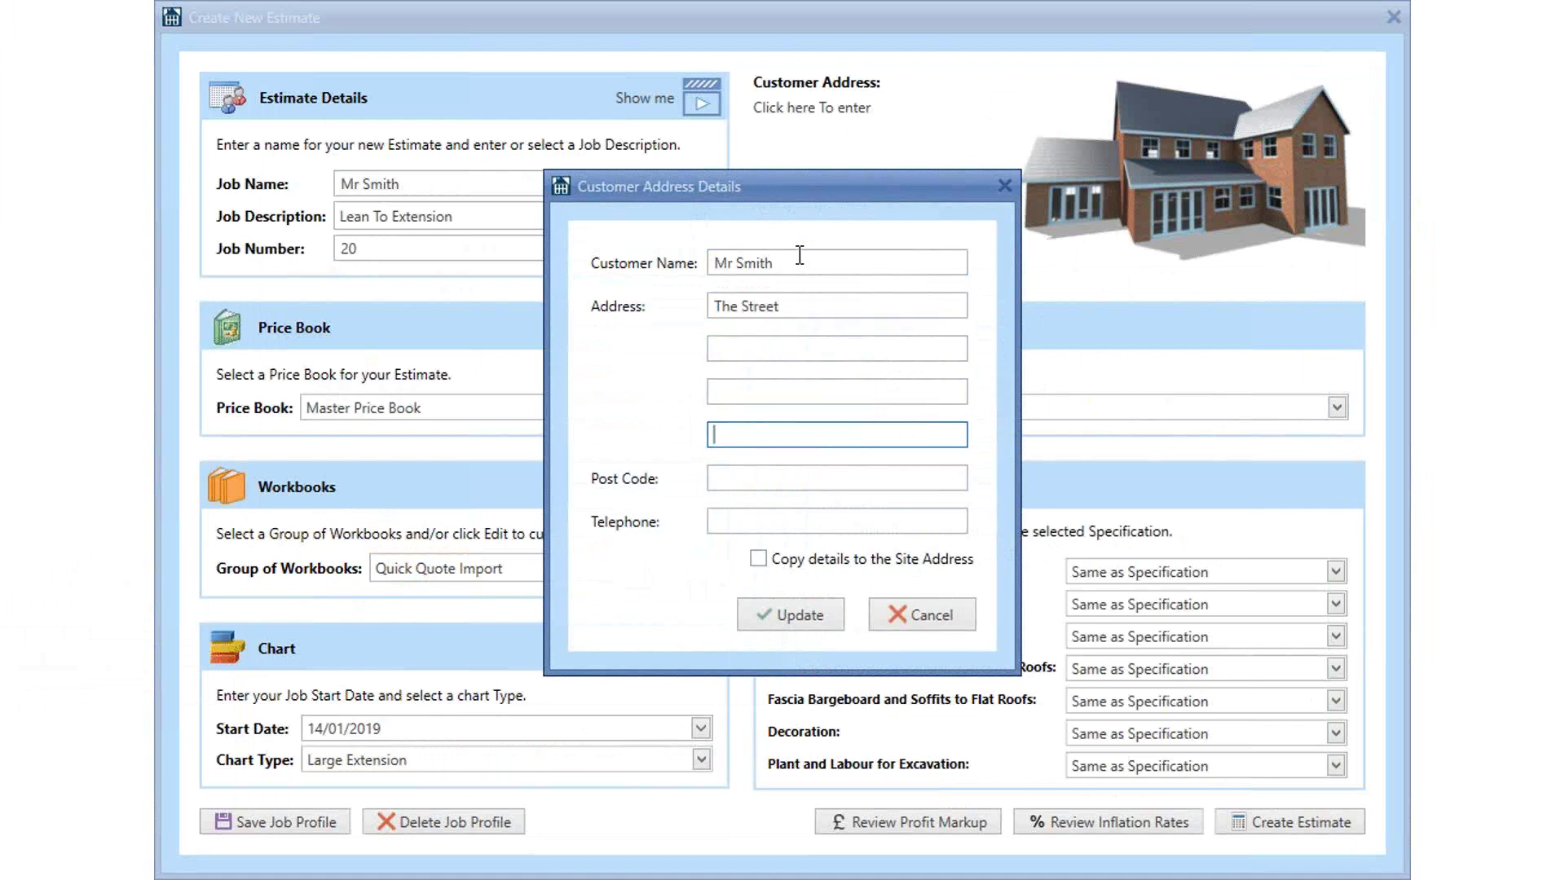
{"action": "type", "text": "AB1 1AB"}
{"action": "key", "text": "Tab"}
{"action": "left_click", "coordinate": [809, 560]}
{"action": "left_click", "coordinate": [810, 617]}
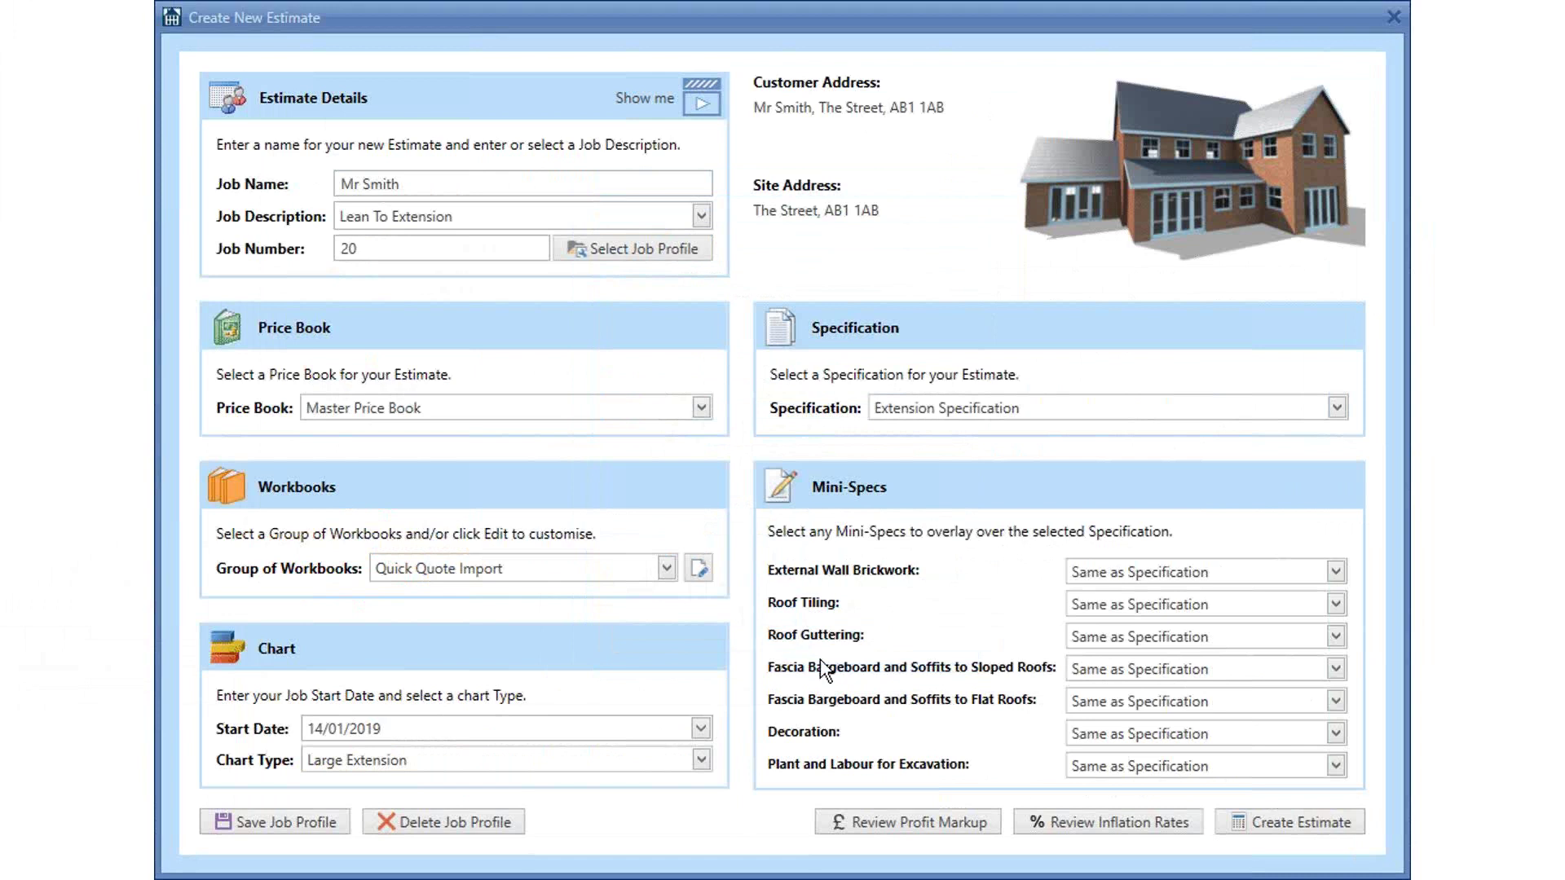
- Review the job's profit markups for material, labour, plant, subcontract and sundry, and close them without edits
{"action": "left_click", "coordinate": [896, 837]}
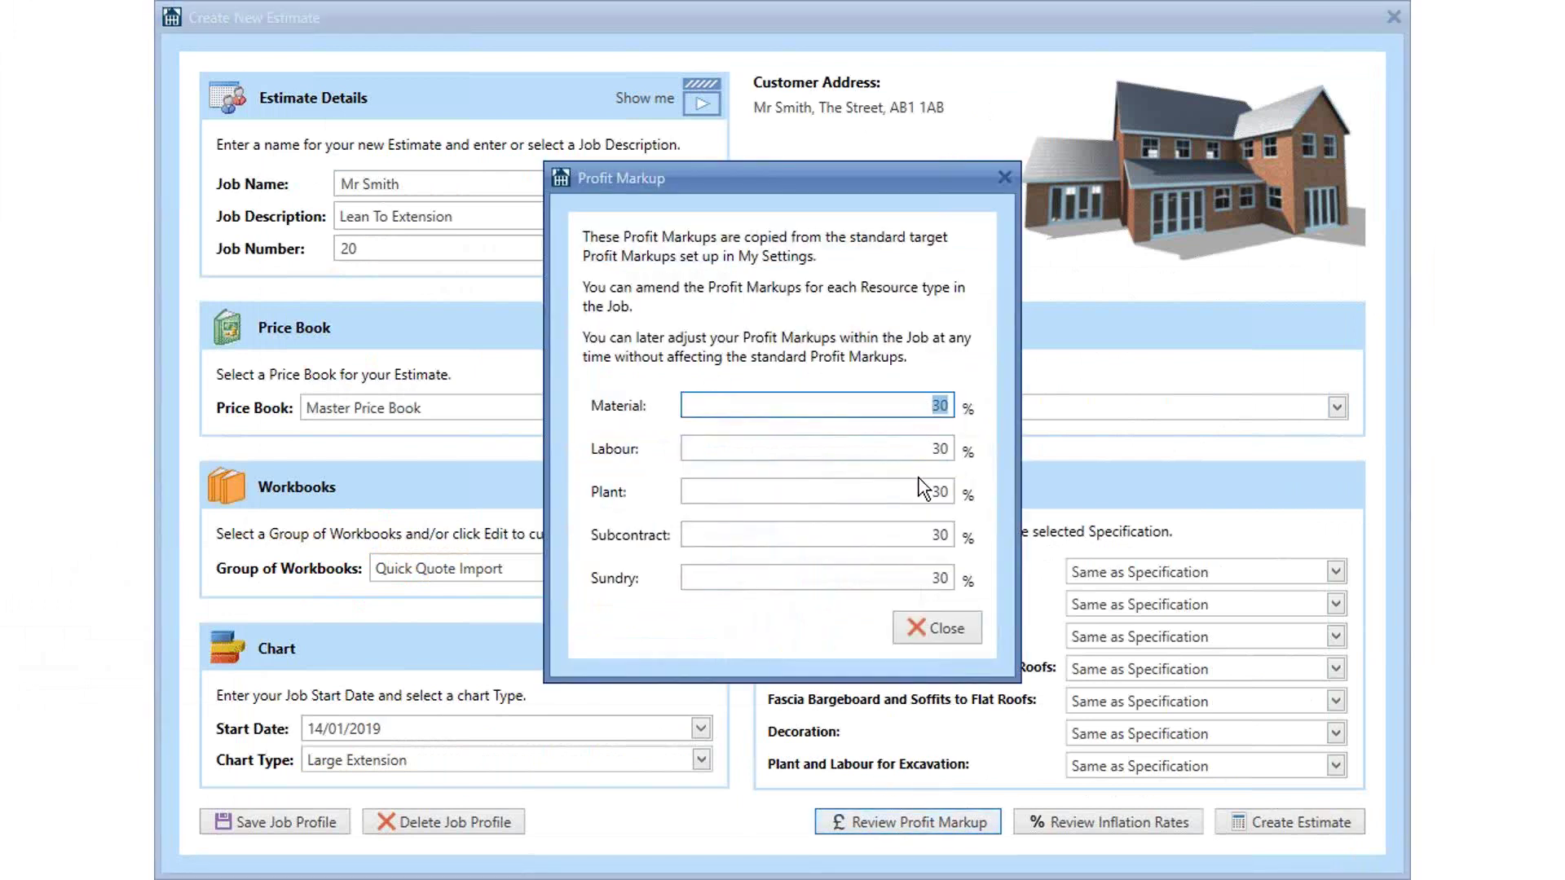
{"action": "key", "text": "Tab"}
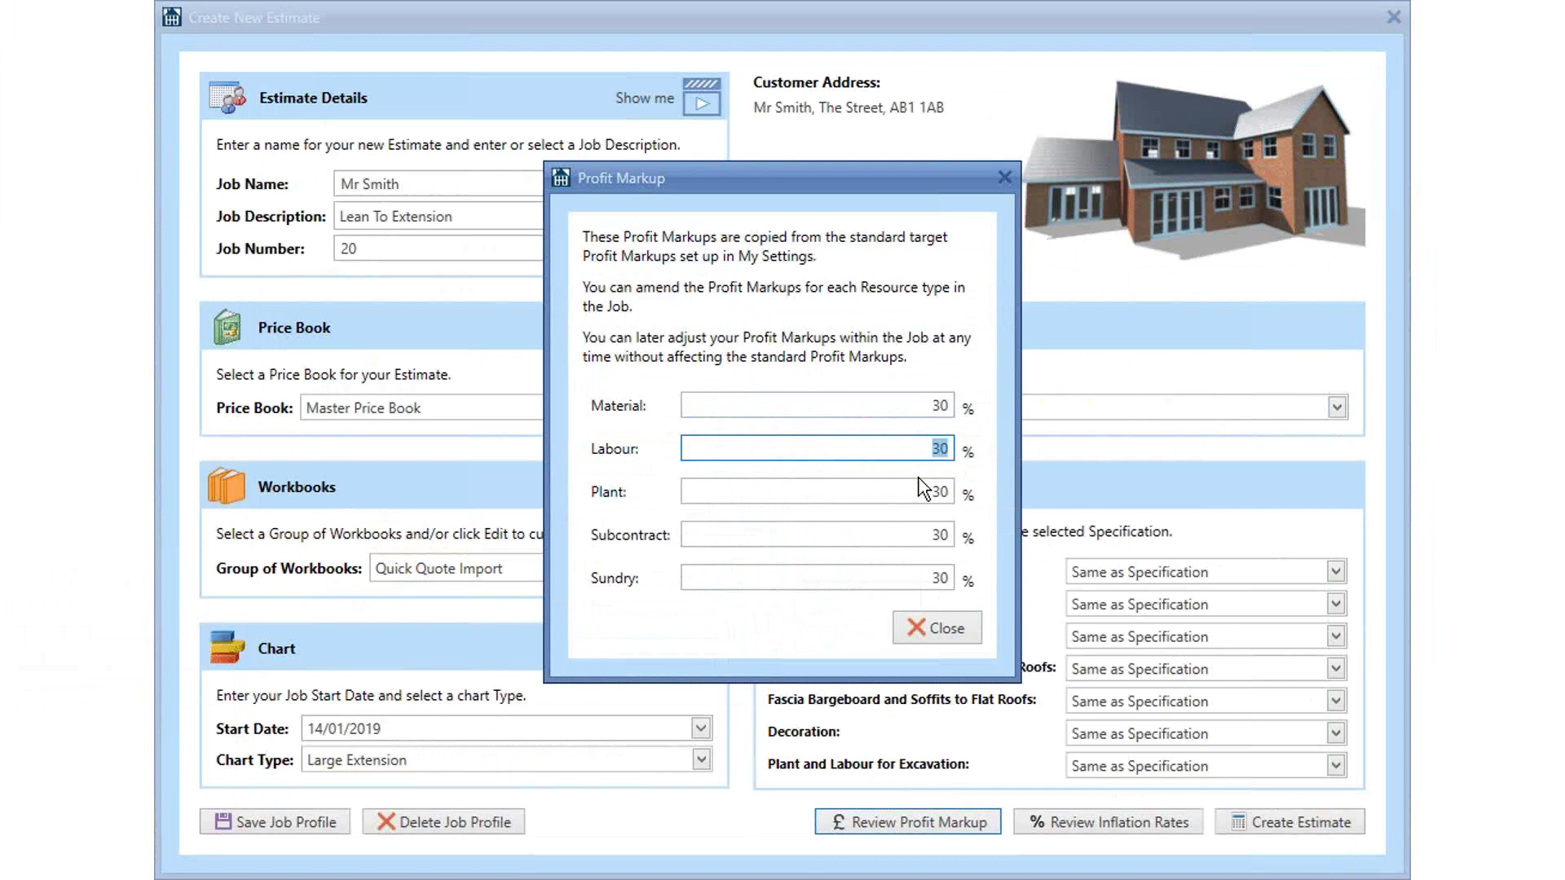
{"action": "key", "text": "Tab"}
{"action": "key", "text": "Tab"}
{"action": "key", "text": "Tab"}
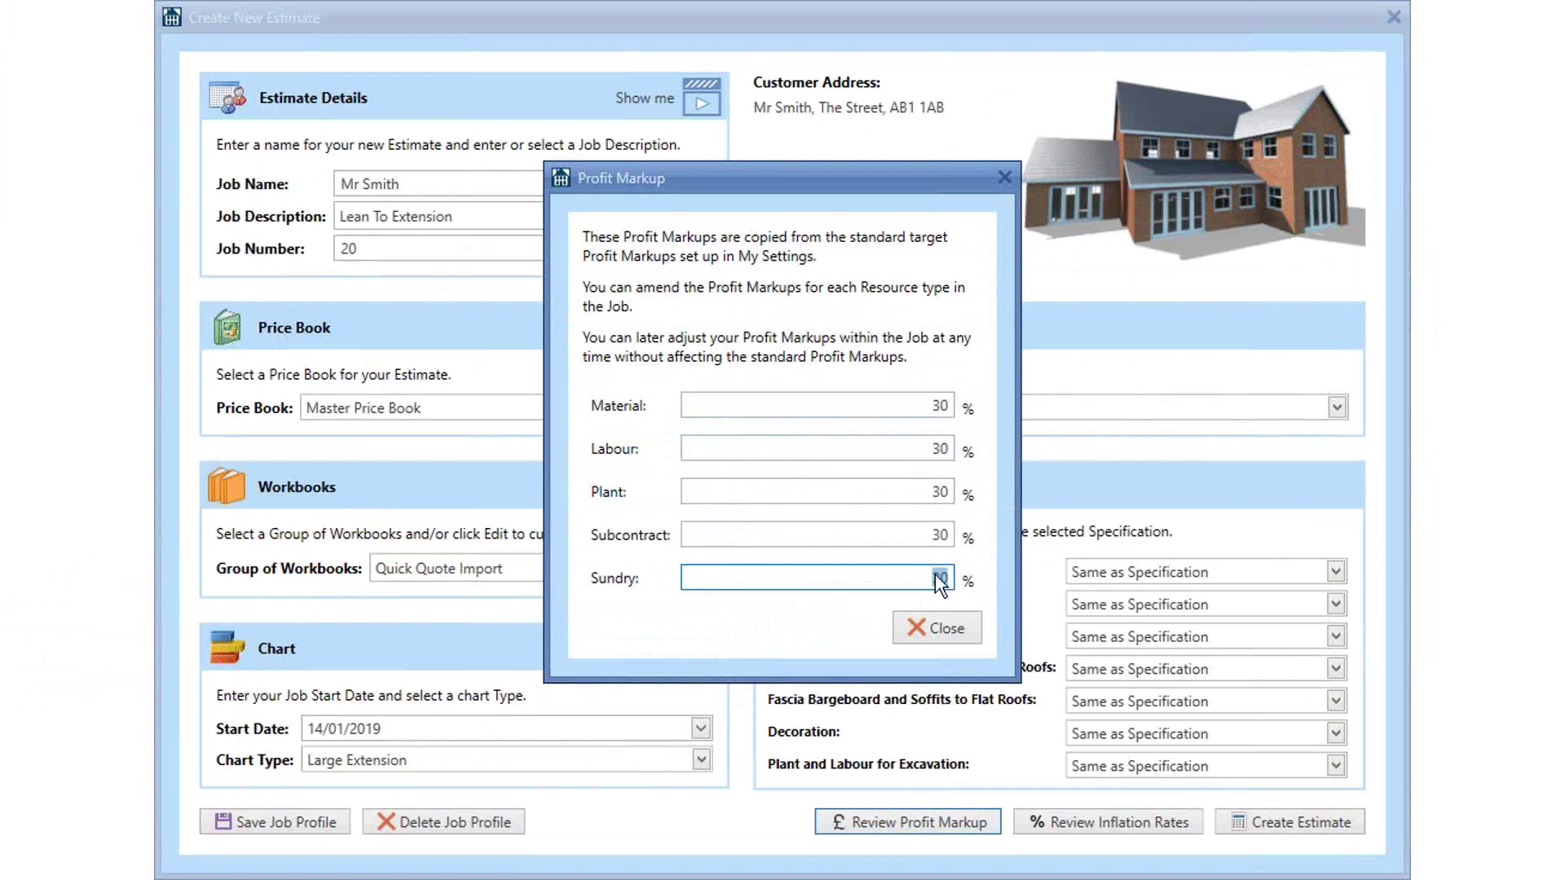
{"action": "left_click", "coordinate": [962, 632]}
- Review the job's inflation rates for each resource type and the delay before inflating costs, and close them without edits
{"action": "left_click", "coordinate": [1083, 819]}
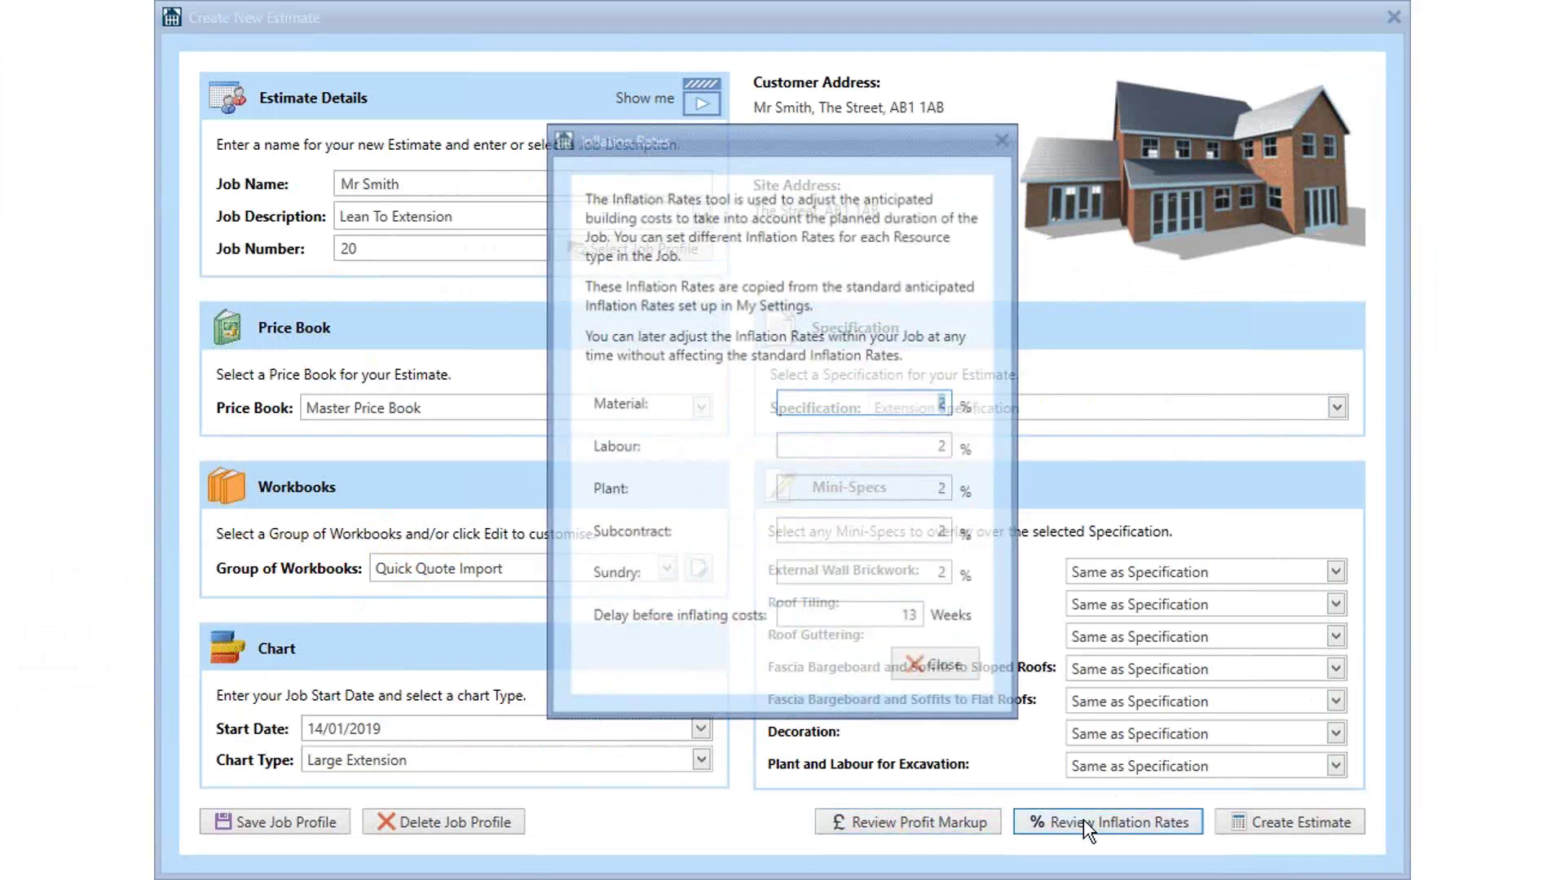
{"action": "key", "text": "Tab"}
{"action": "key", "text": "Tab"}
{"action": "key", "text": "Tab"}
{"action": "key", "text": "Tab"}
{"action": "key", "text": "Tab"}
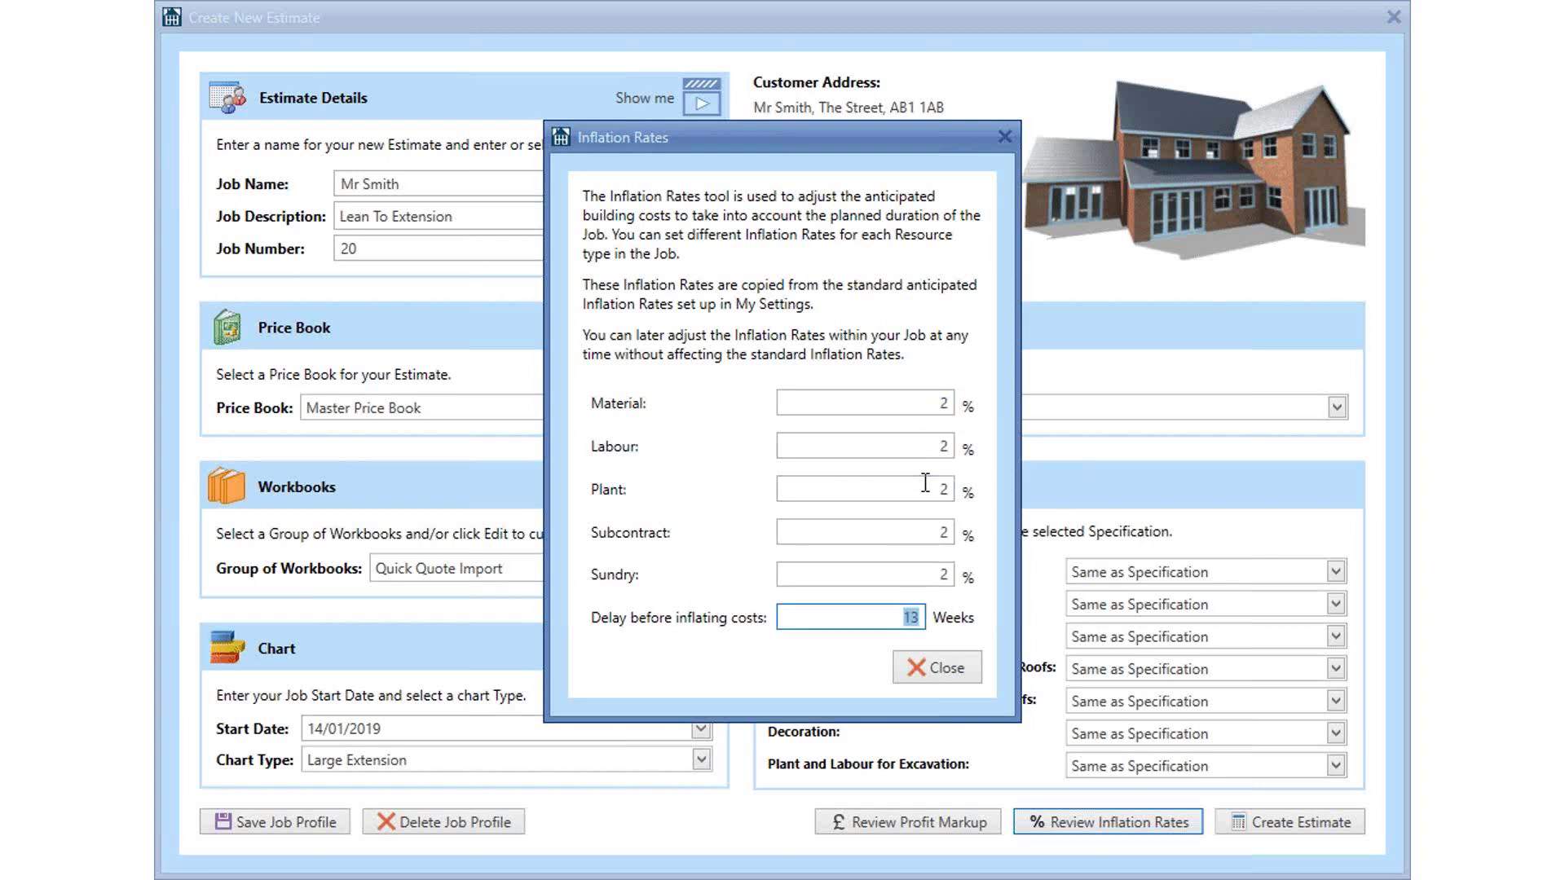
{"action": "left_click", "coordinate": [937, 681]}
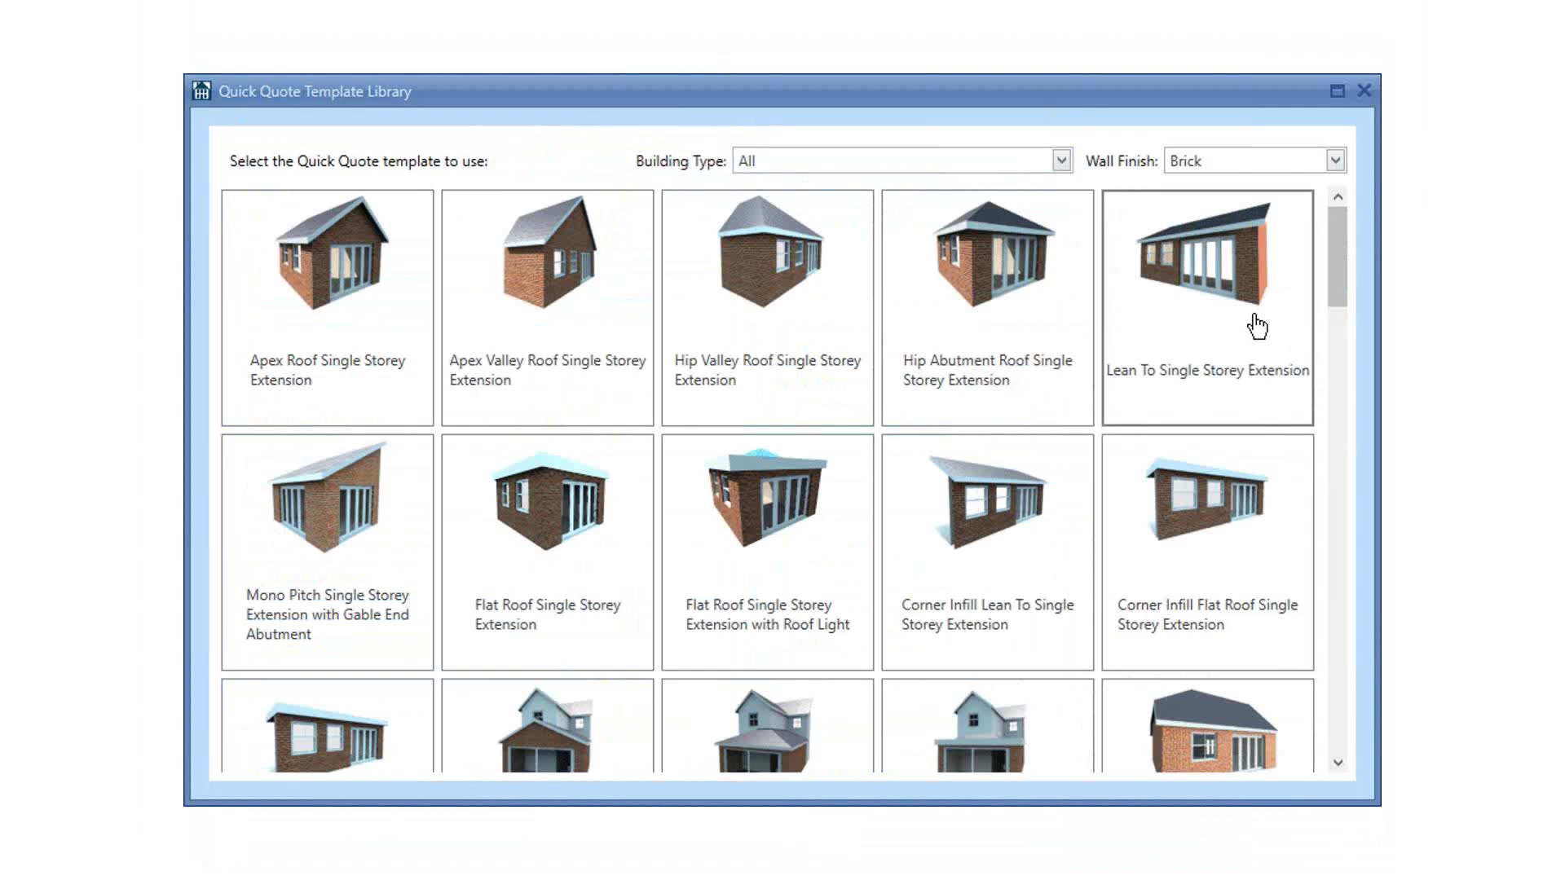
- Preview the Quick Quote templates with the Render wall finish and switch the finish back to Brick
{"action": "left_click", "coordinate": [1282, 160]}
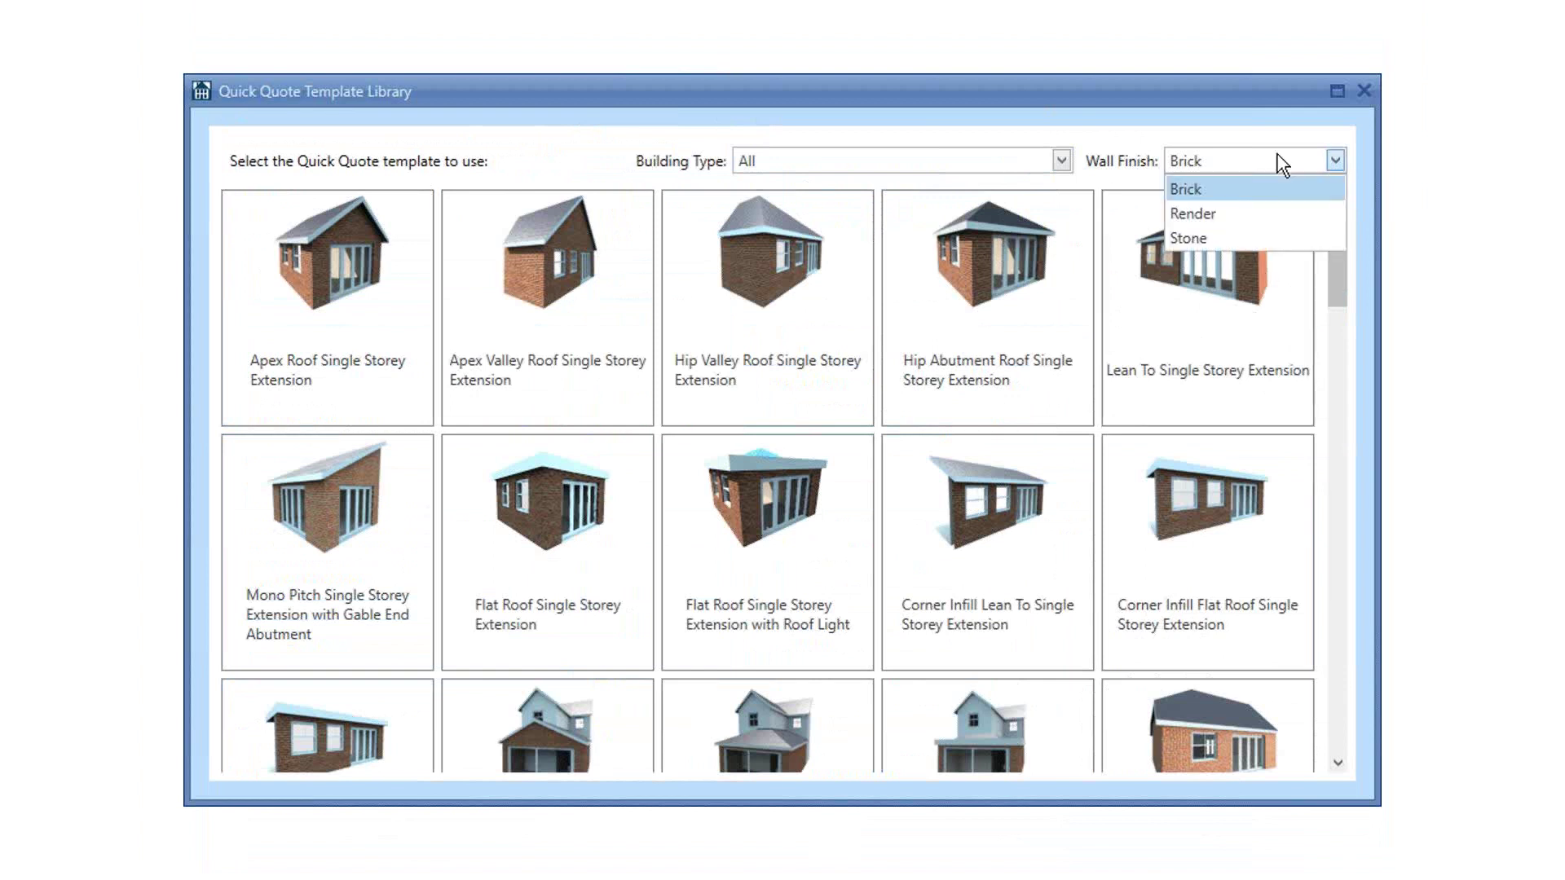
{"action": "left_click", "coordinate": [1274, 216]}
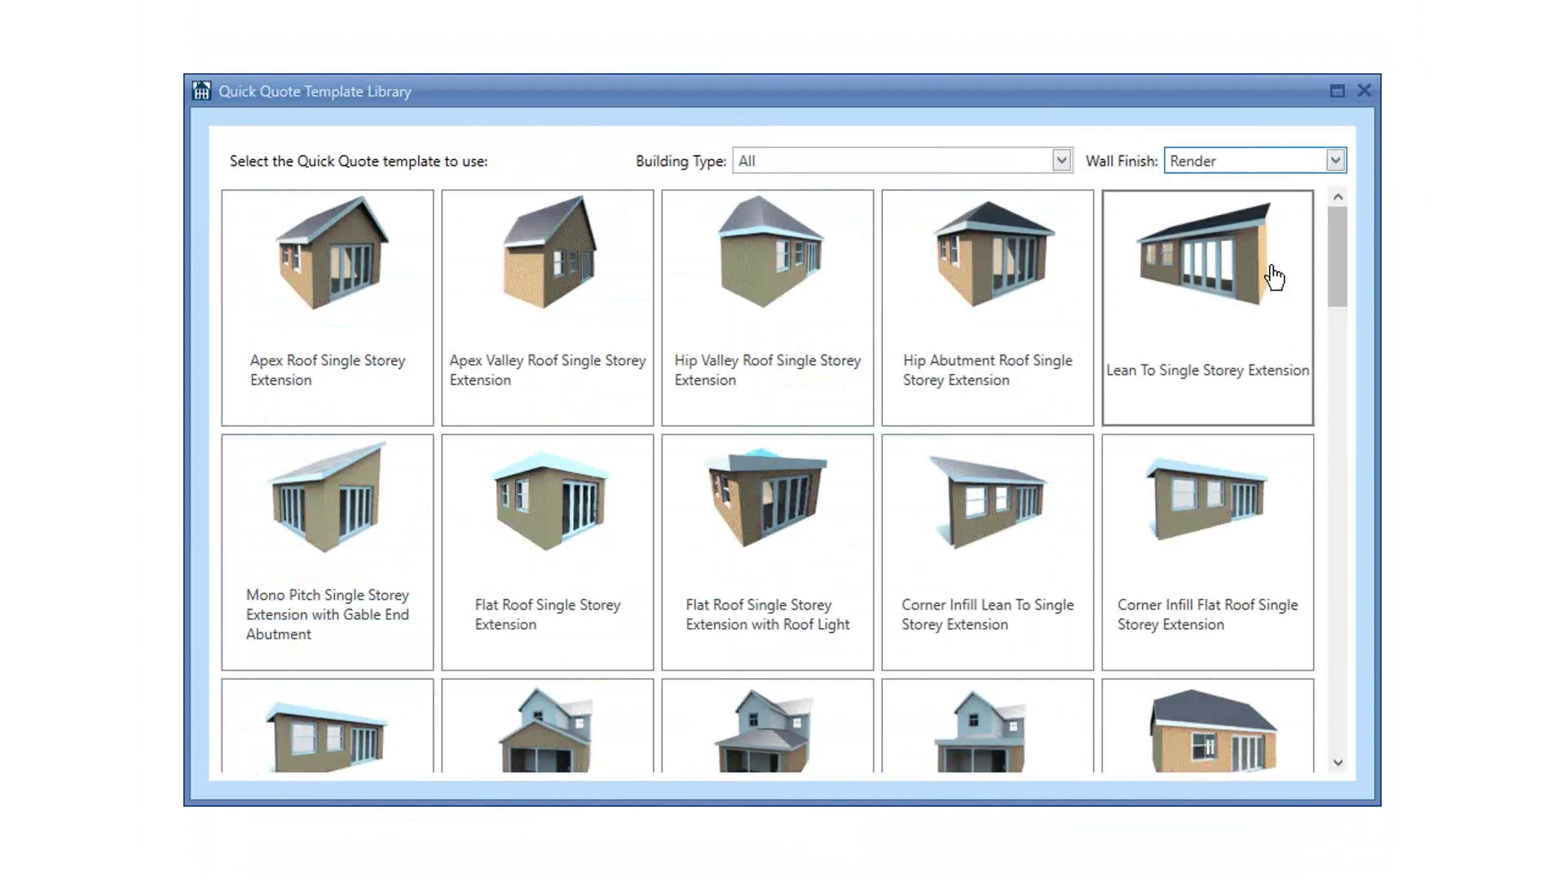
{"action": "left_click", "coordinate": [1205, 168]}
{"action": "left_click", "coordinate": [1190, 234]}
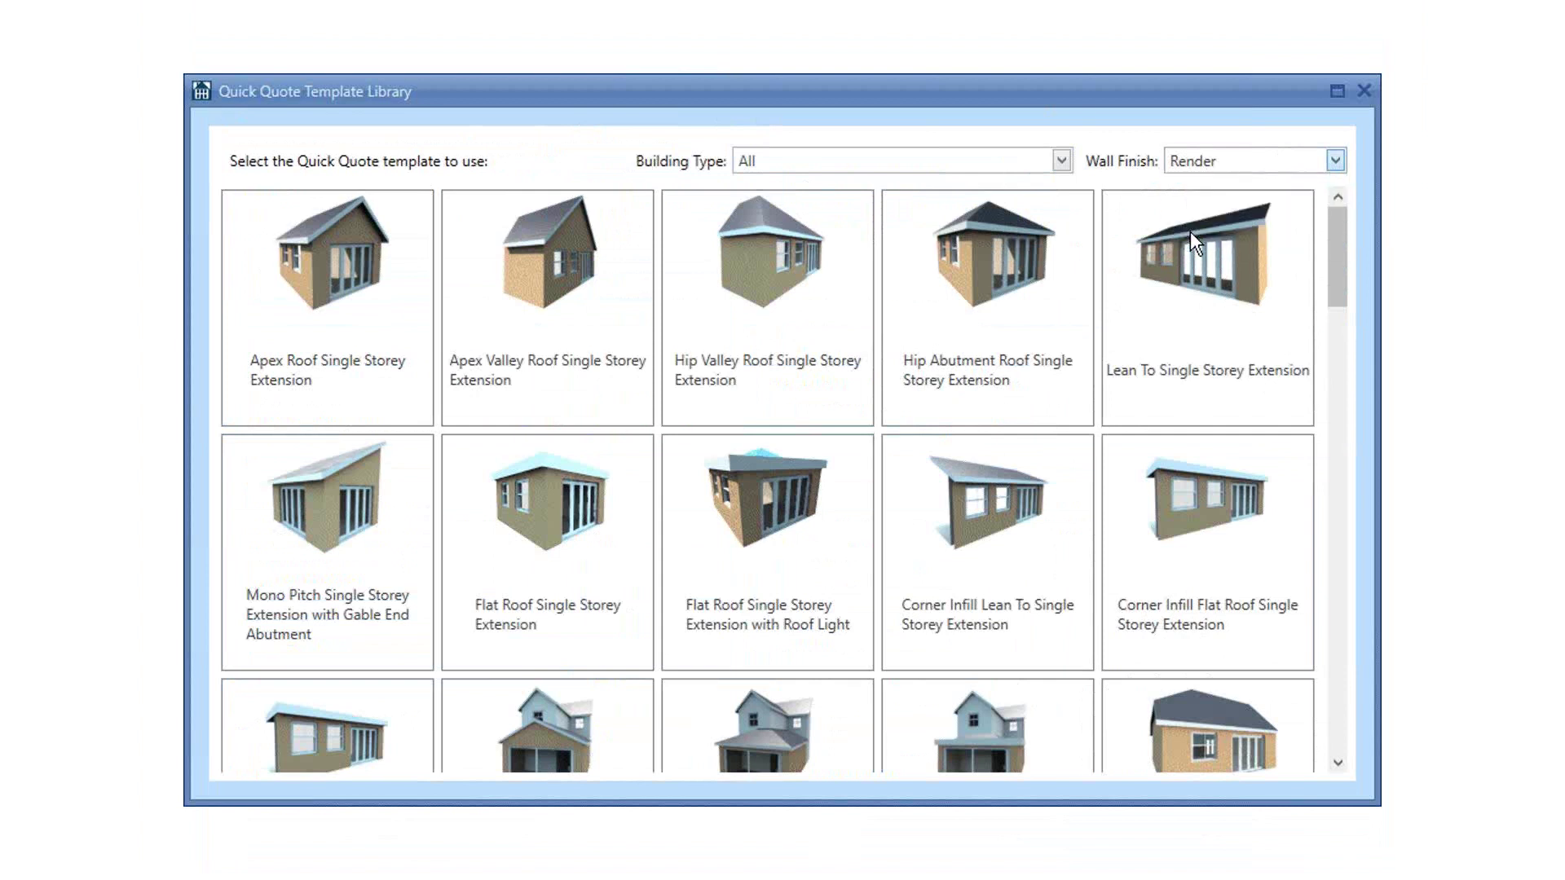
{"action": "left_click", "coordinate": [1234, 163]}
{"action": "left_click", "coordinate": [1221, 192]}
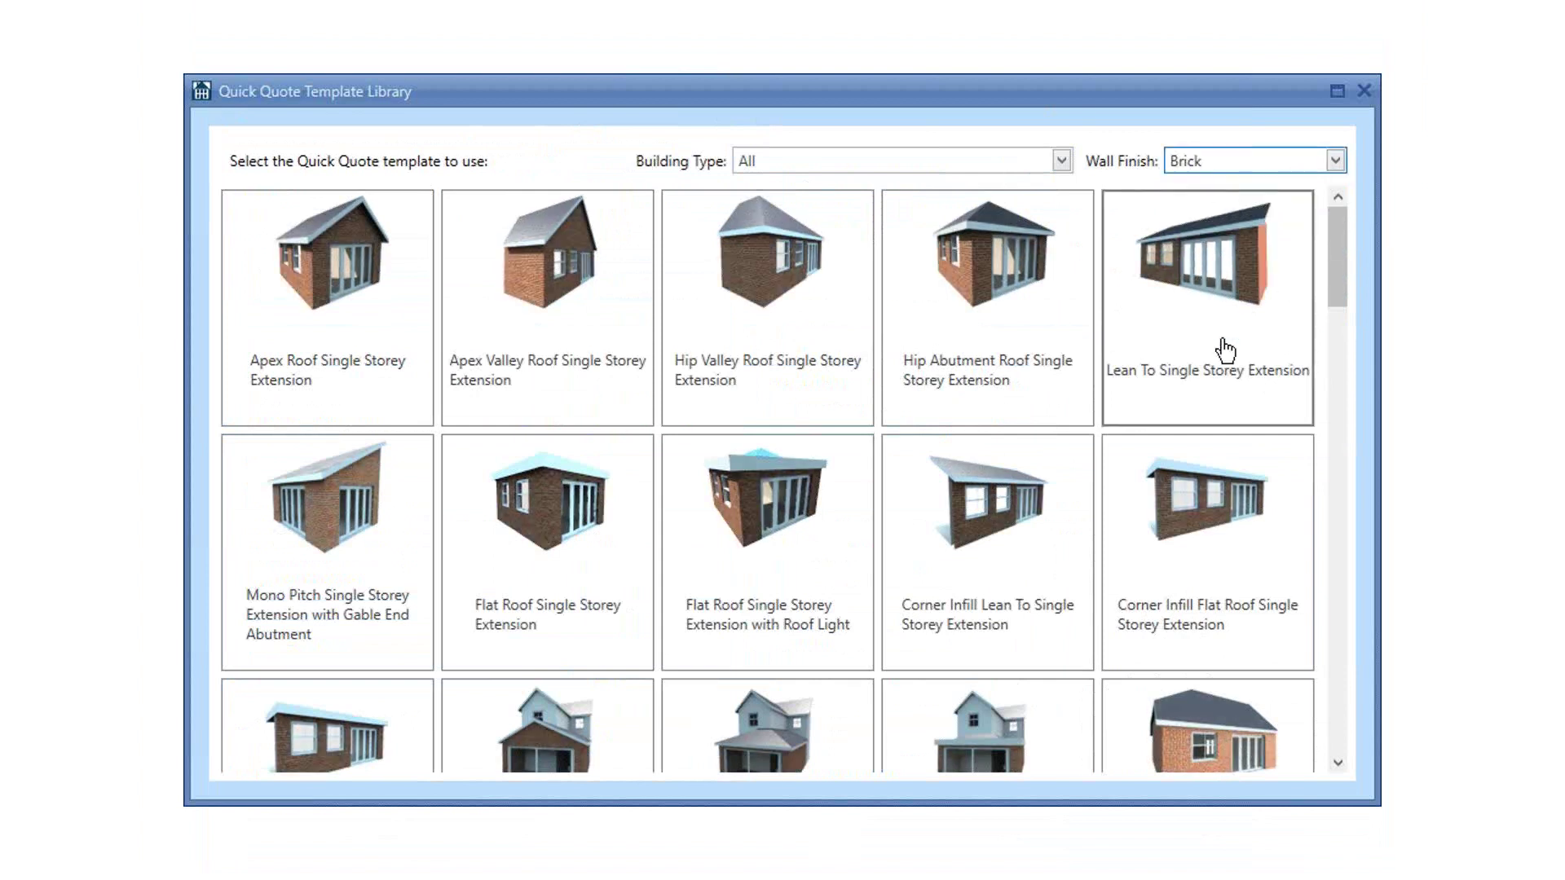
- Use the Lean To Single Storey Extension template with a 4.00 m projection and a 7.00 m width
{"action": "left_click", "coordinate": [1255, 303]}
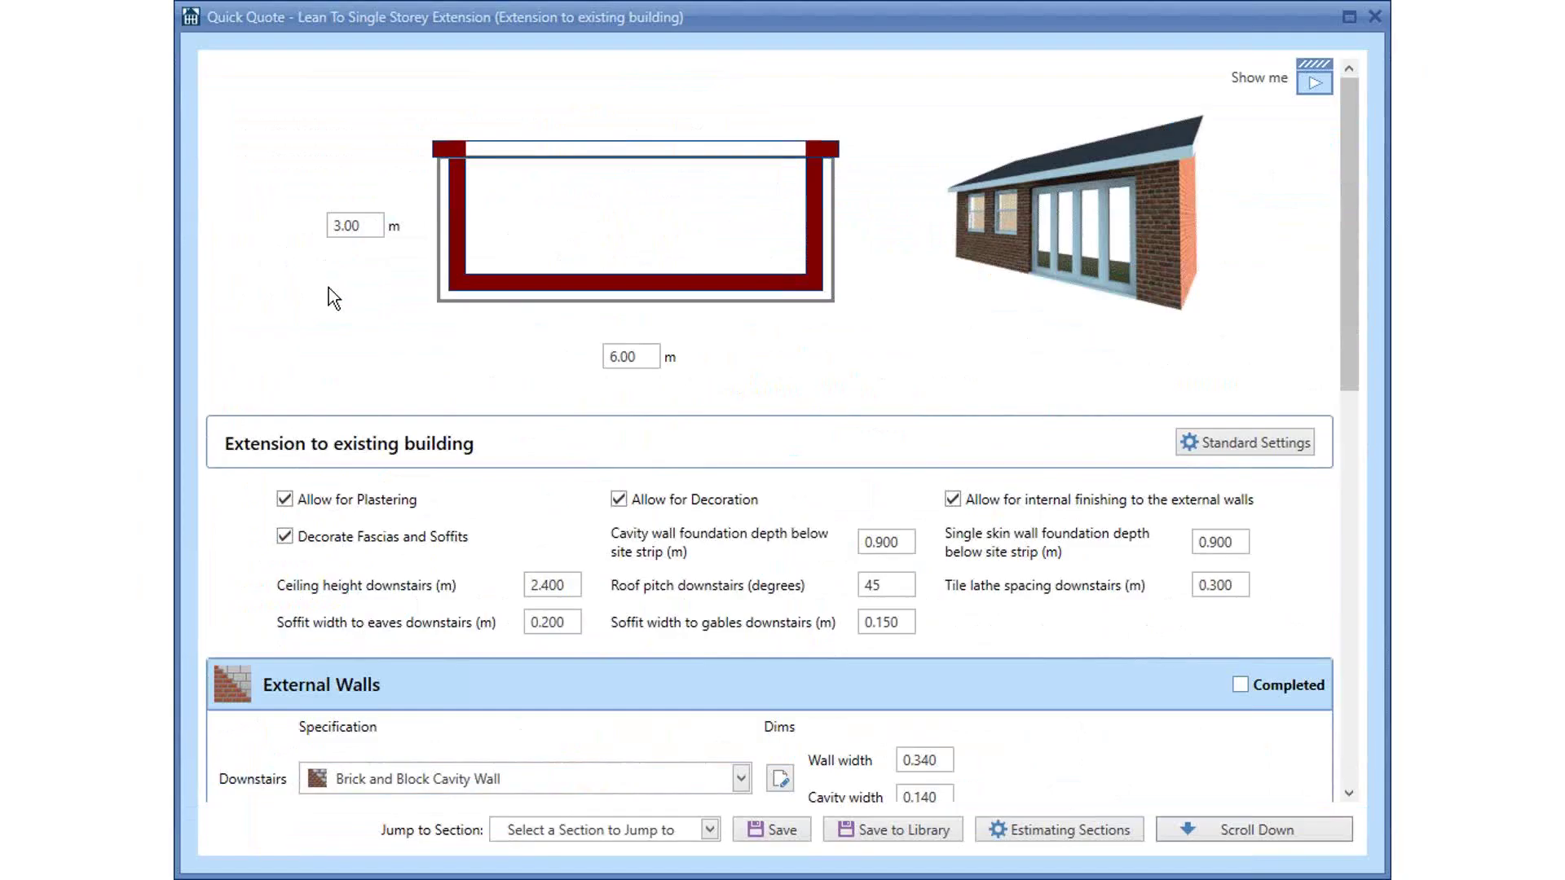
{"action": "left_click", "coordinate": [366, 226]}
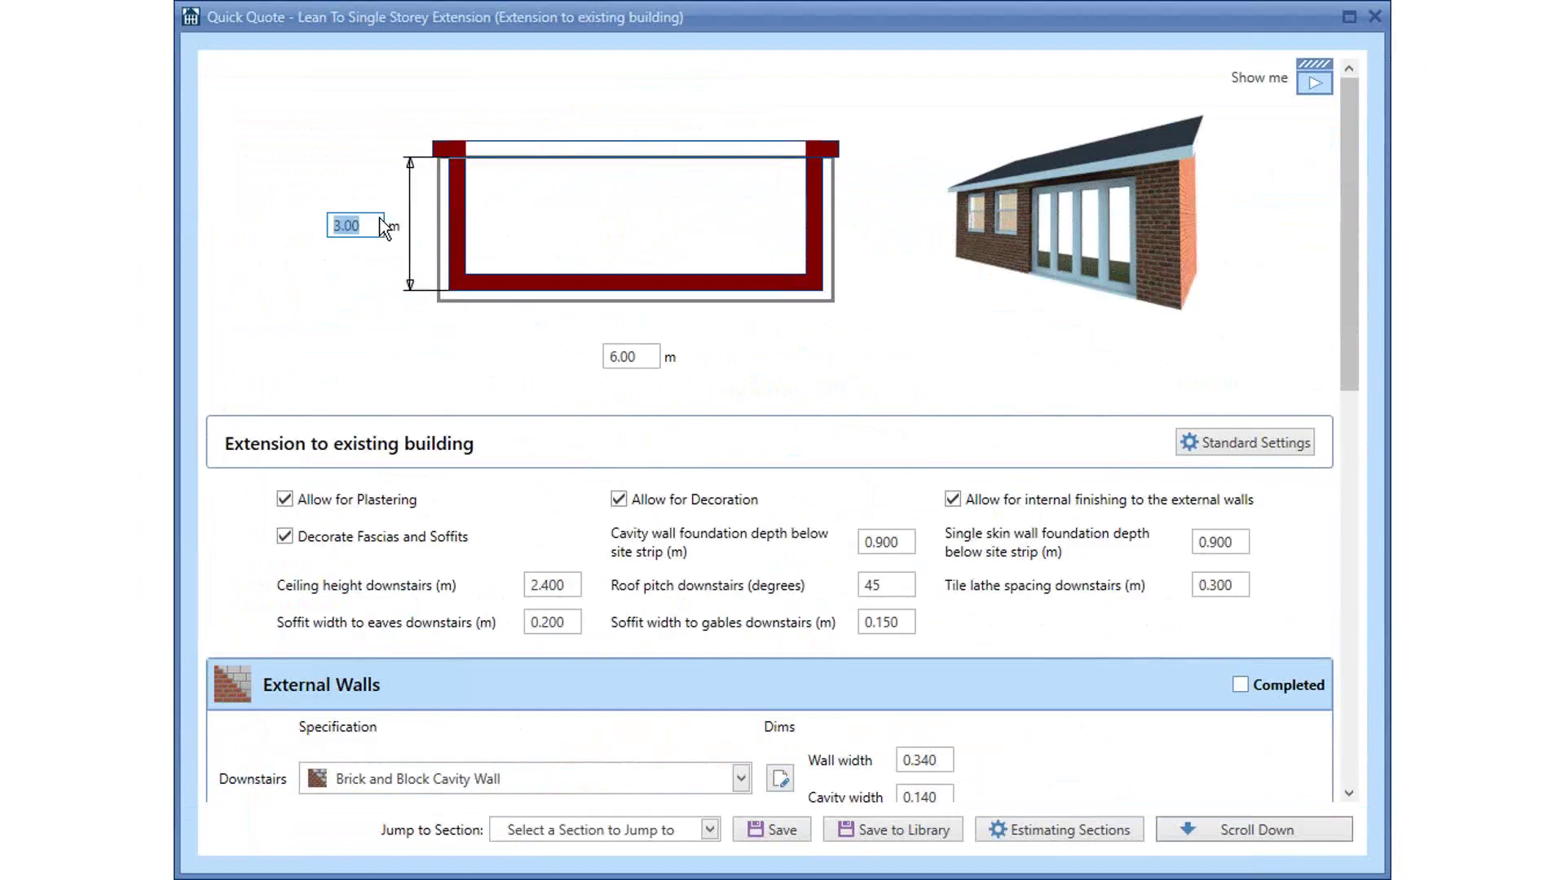
{"action": "type", "text": "4.00"}
{"action": "key", "text": "Return"}
{"action": "left_click", "coordinate": [654, 361]}
{"action": "type", "text": "7.00"}
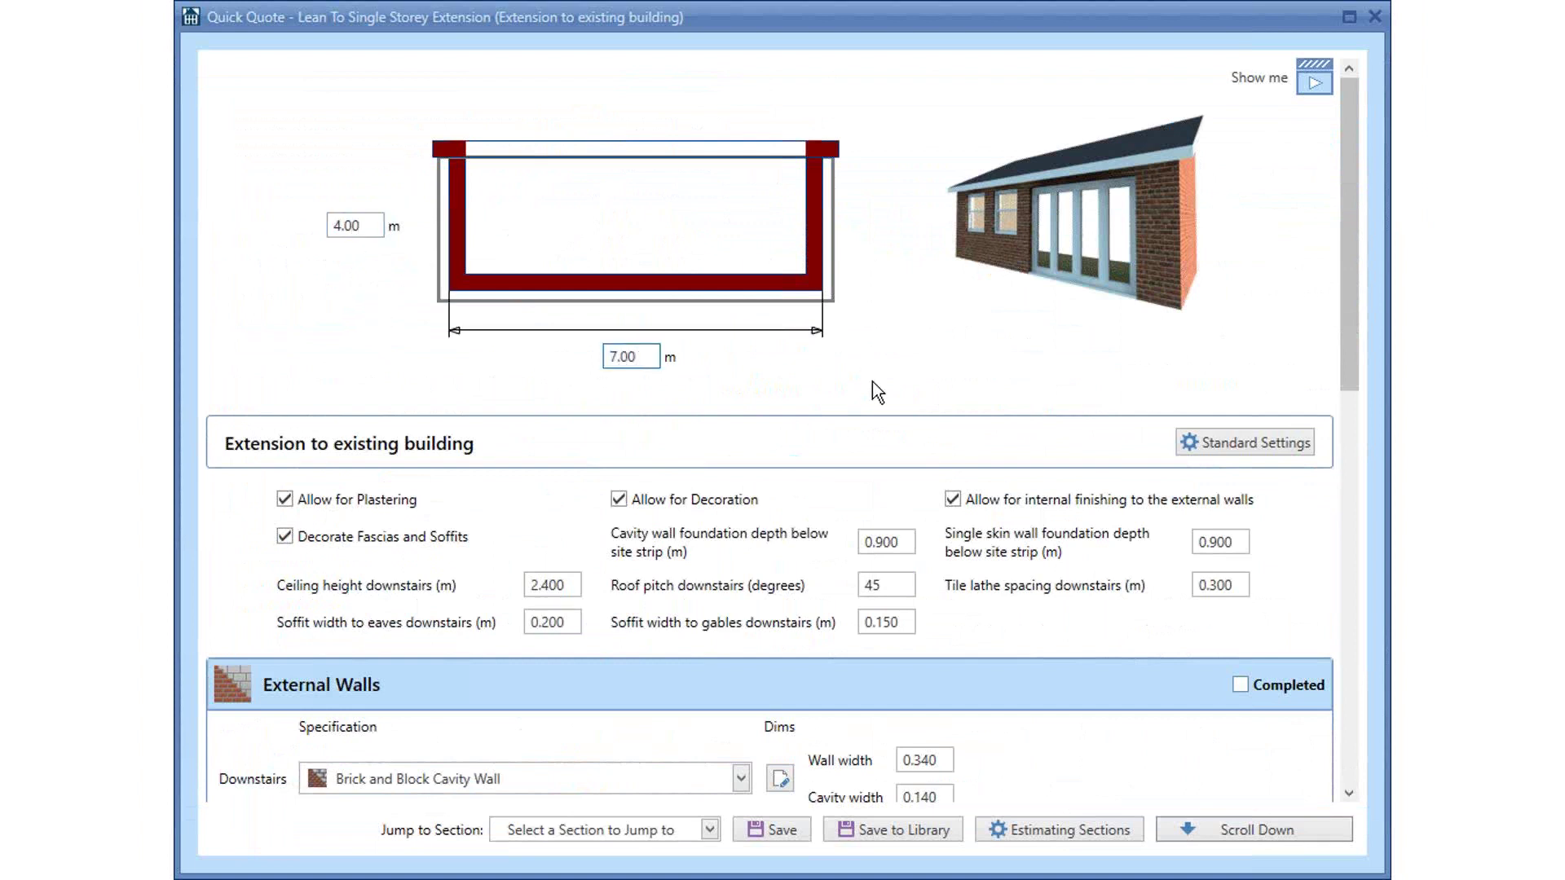
{"action": "key", "text": "Return"}
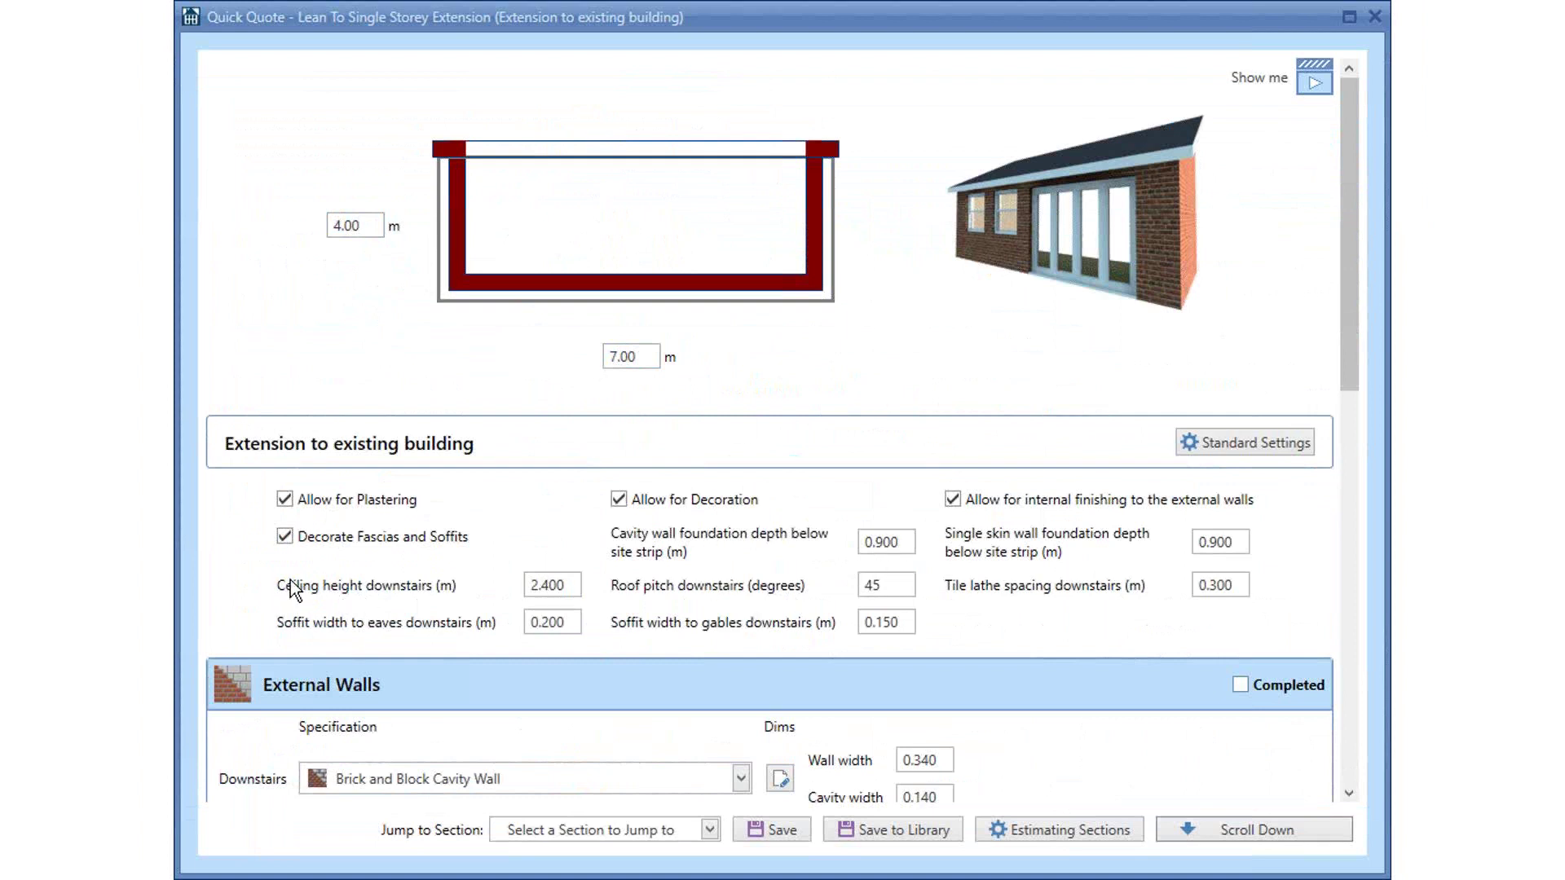
- Set the downstairs ceiling height to 2.5 m and the downstairs roof pitch to 30 degrees
{"action": "left_click", "coordinate": [559, 584]}
{"action": "type", "text": "2.5"}
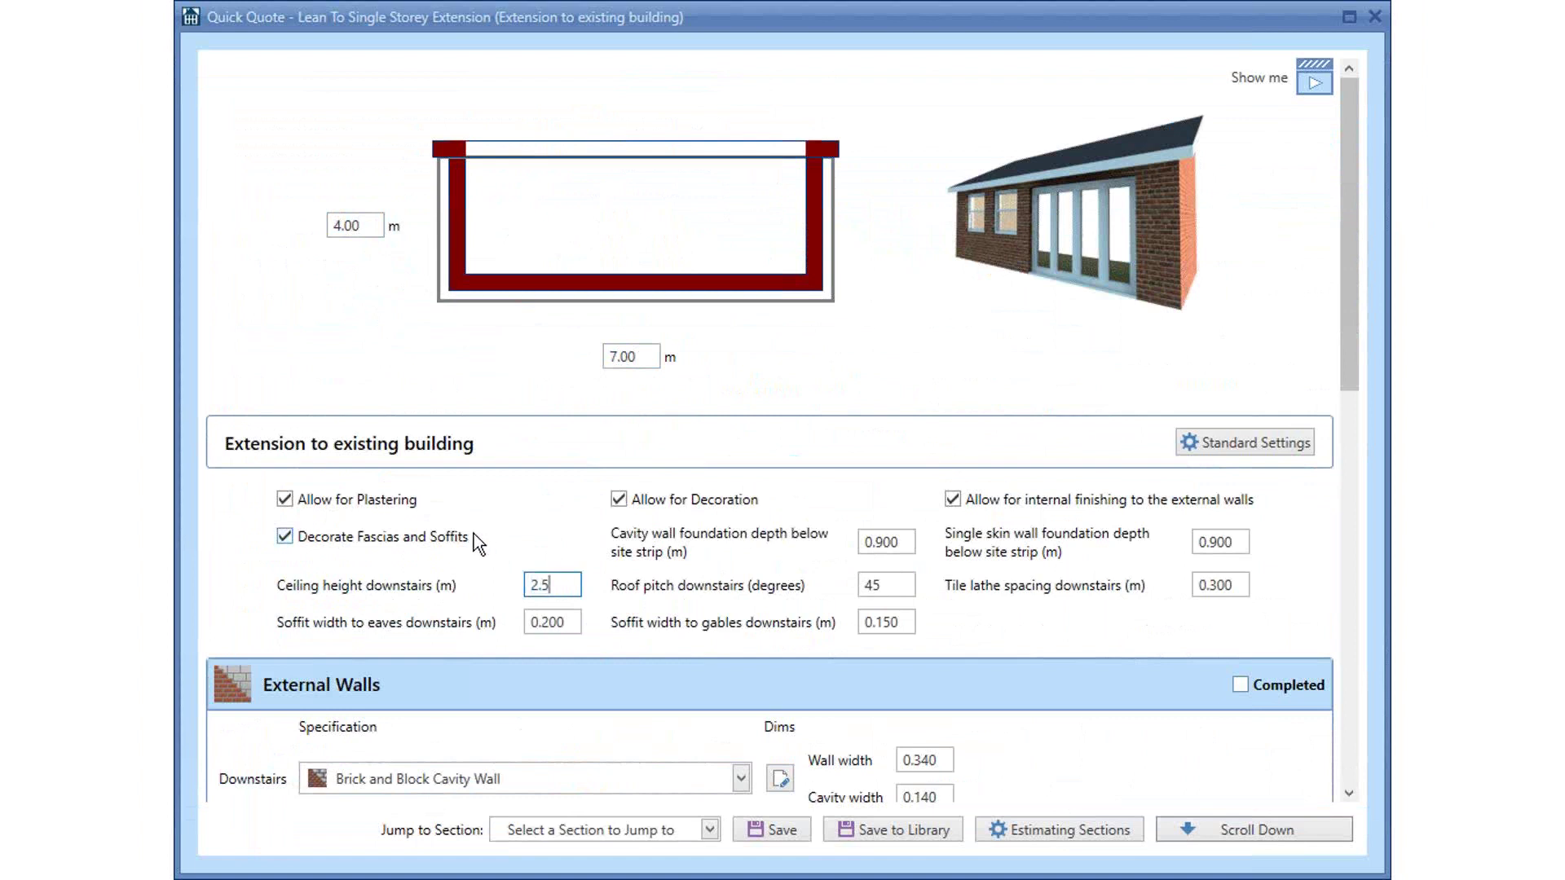
{"action": "left_click", "coordinate": [889, 588]}
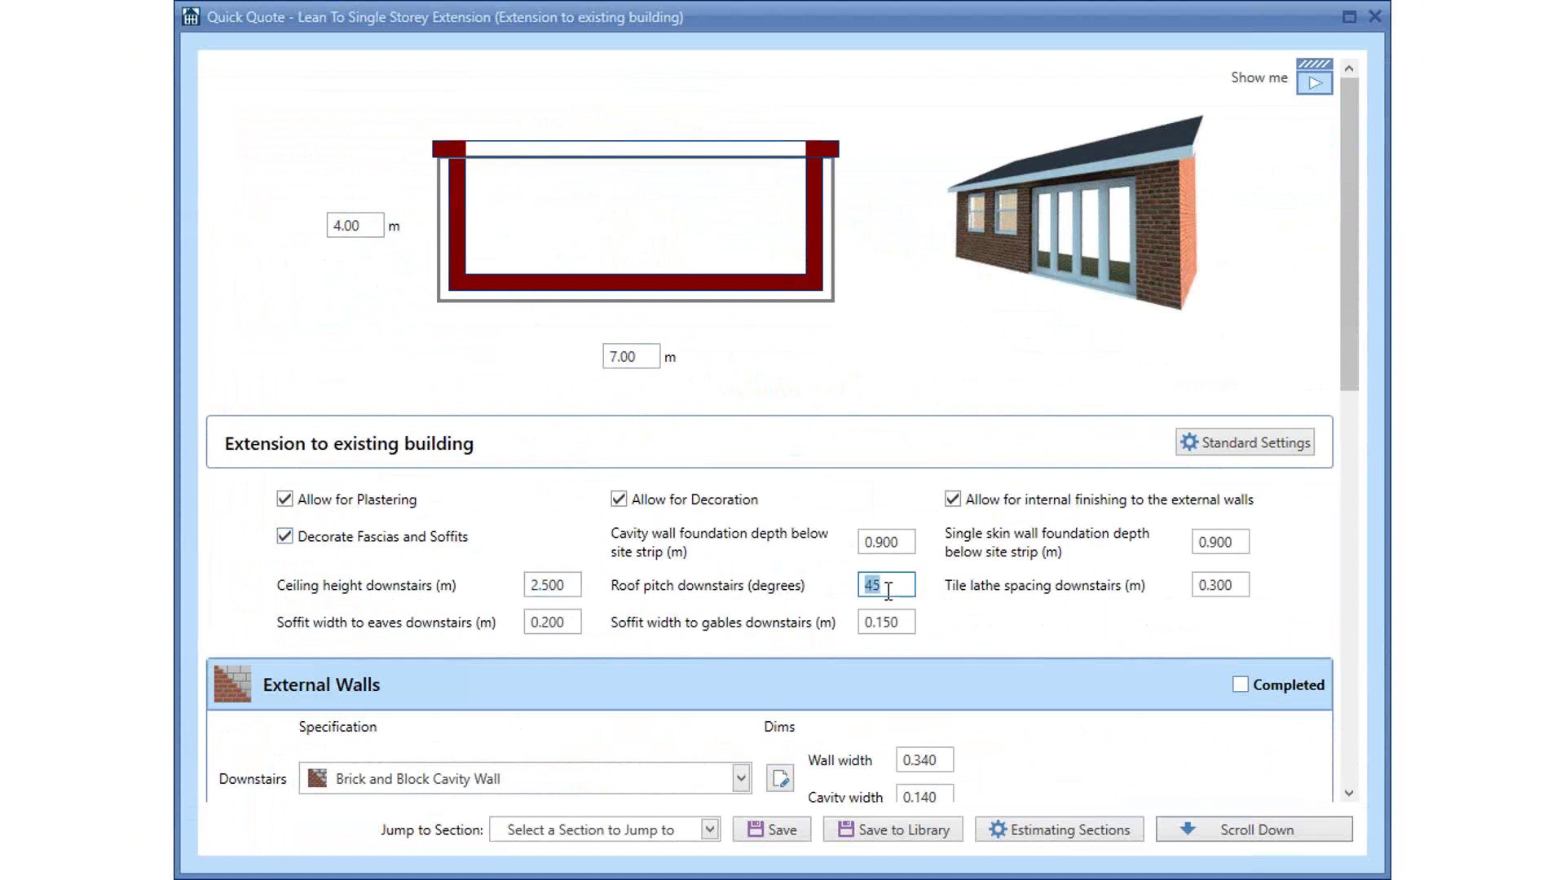
{"action": "type", "text": "30.00"}
{"action": "left_click", "coordinate": [799, 585]}
- Set the wall width of the downstairs Brick and Block Cavity Wall to 0.300
{"action": "scroll", "coordinate": [1033, 706], "scroll_direction": "down", "scroll_amount": 4}
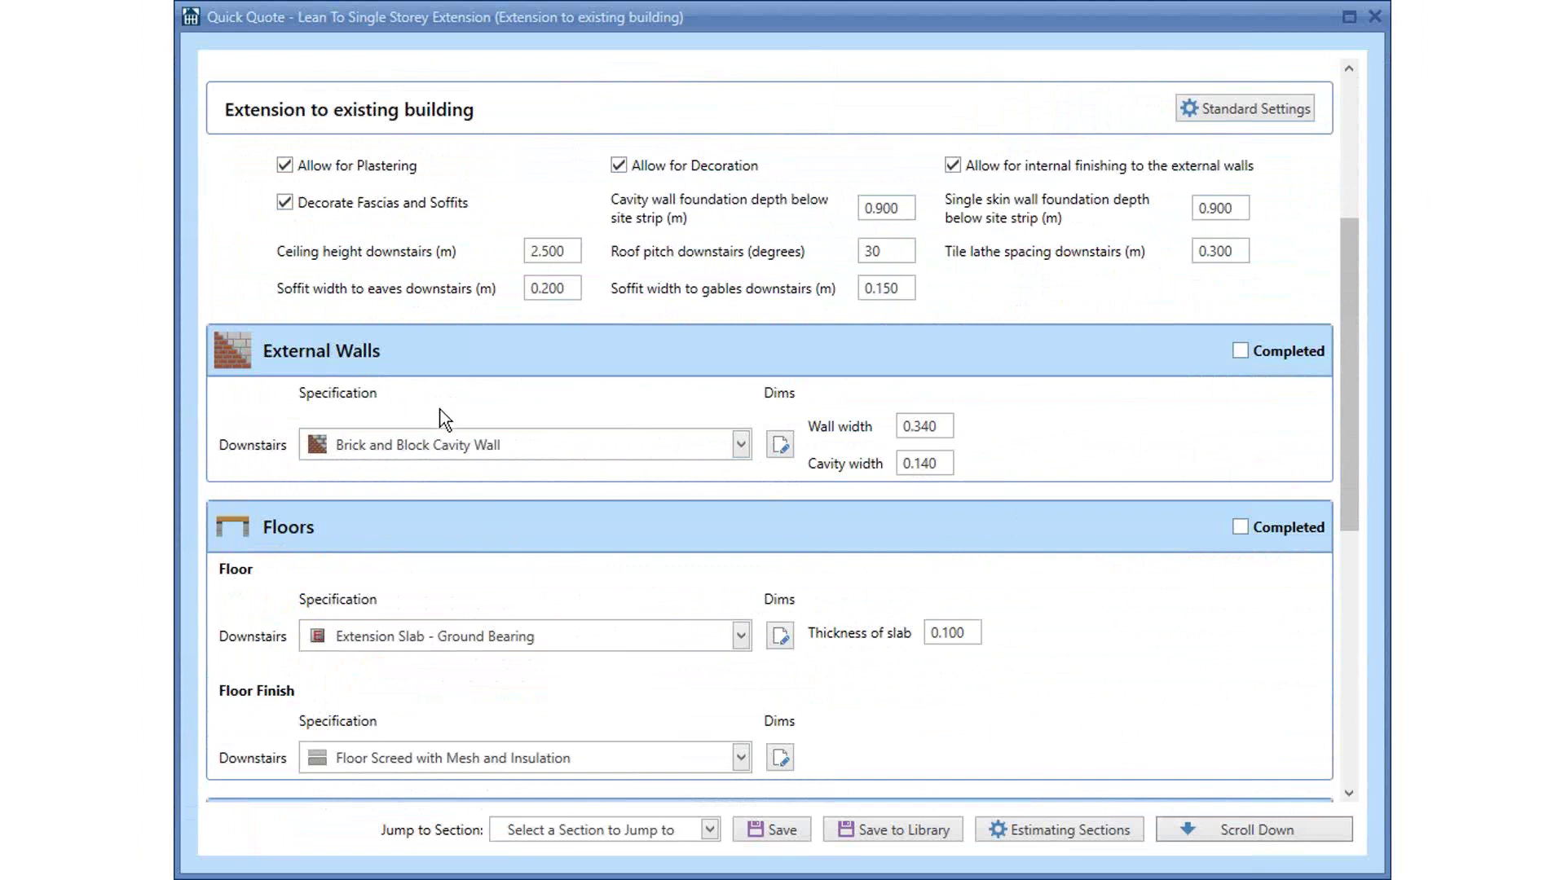
{"action": "double_click", "coordinate": [939, 428]}
{"action": "left_click", "coordinate": [942, 429]}
{"action": "key", "text": "BackSpace"}
{"action": "key", "text": "BackSpace"}
{"action": "type", "text": "00"}
- Set the external wall's cavity width to 0.100 and mark the External Walls section as completed
{"action": "double_click", "coordinate": [944, 463]}
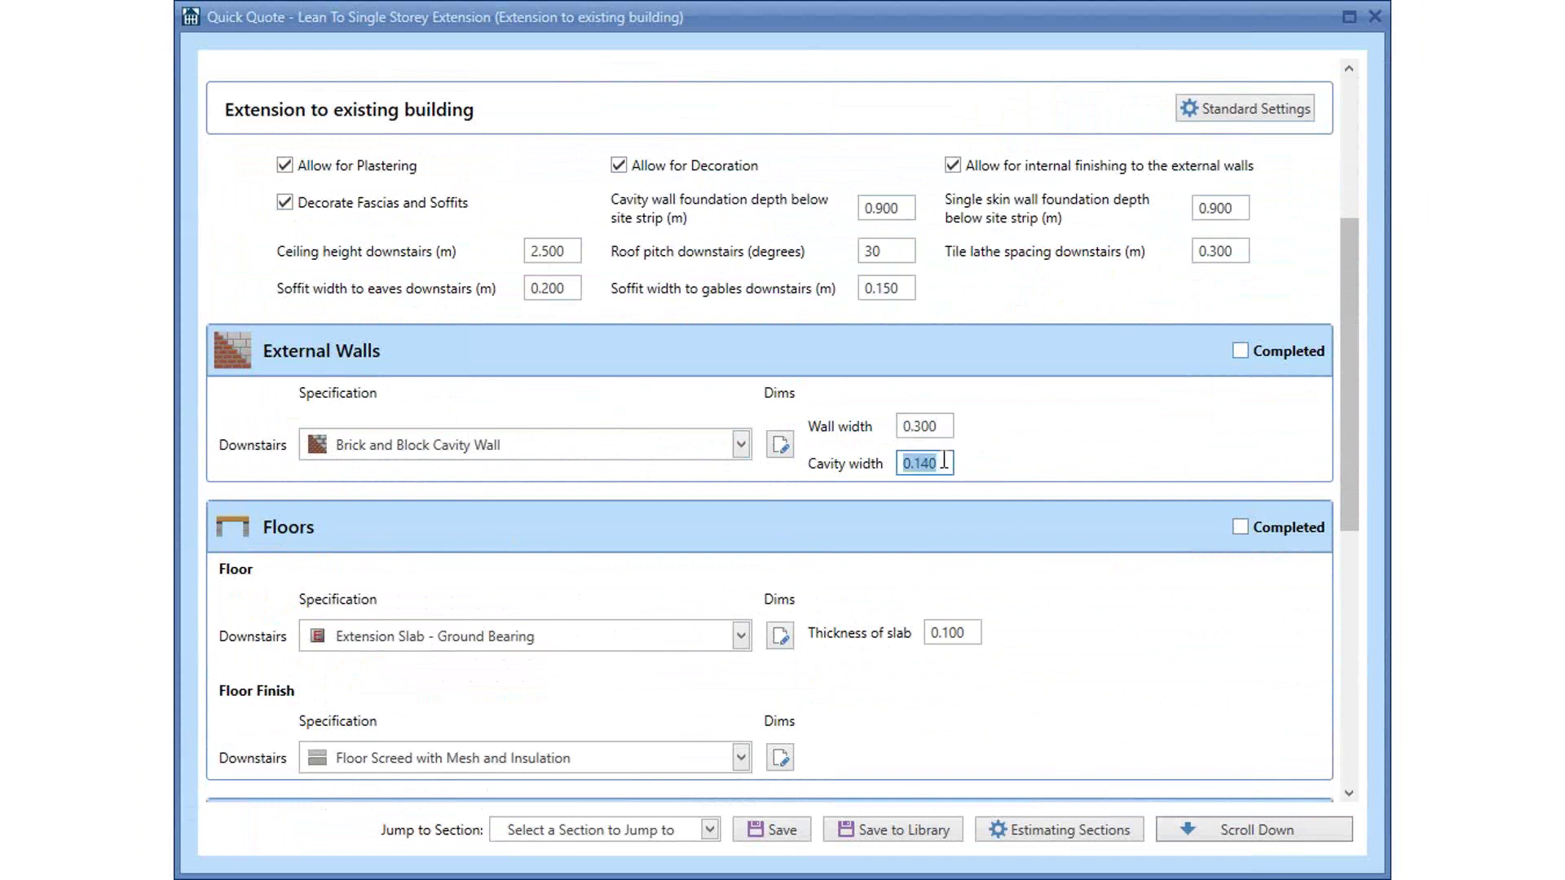
{"action": "left_click", "coordinate": [945, 463]}
{"action": "key", "text": "BackSpace"}
{"action": "key", "text": "BackSpace"}
{"action": "key", "text": "BackSpace"}
{"action": "type", "text": "100"}
{"action": "left_click", "coordinate": [1082, 429]}
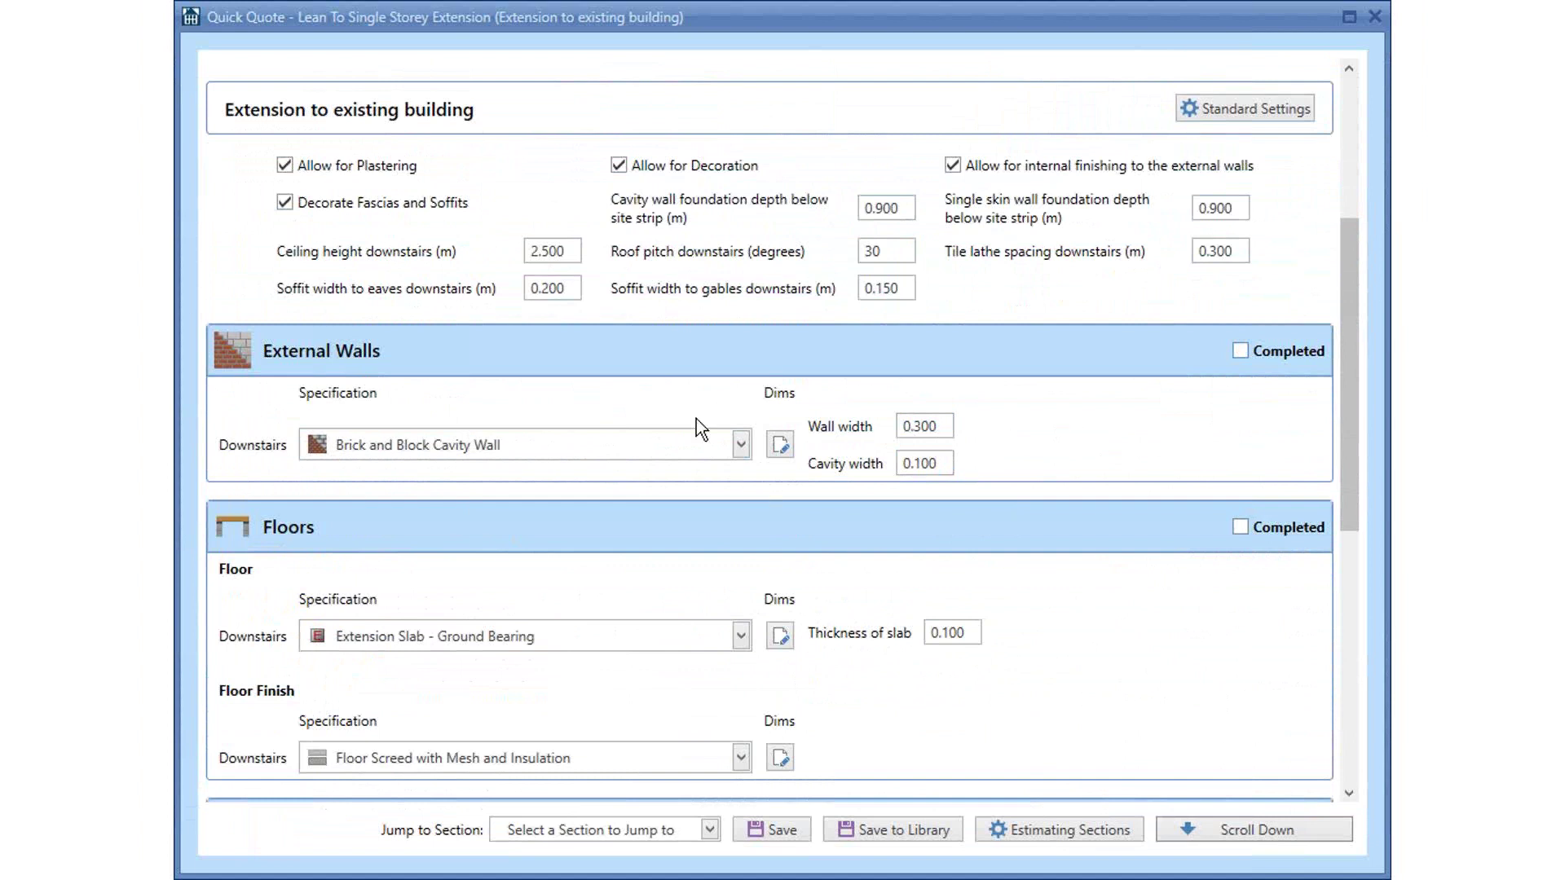
{"action": "left_click", "coordinate": [1299, 353]}
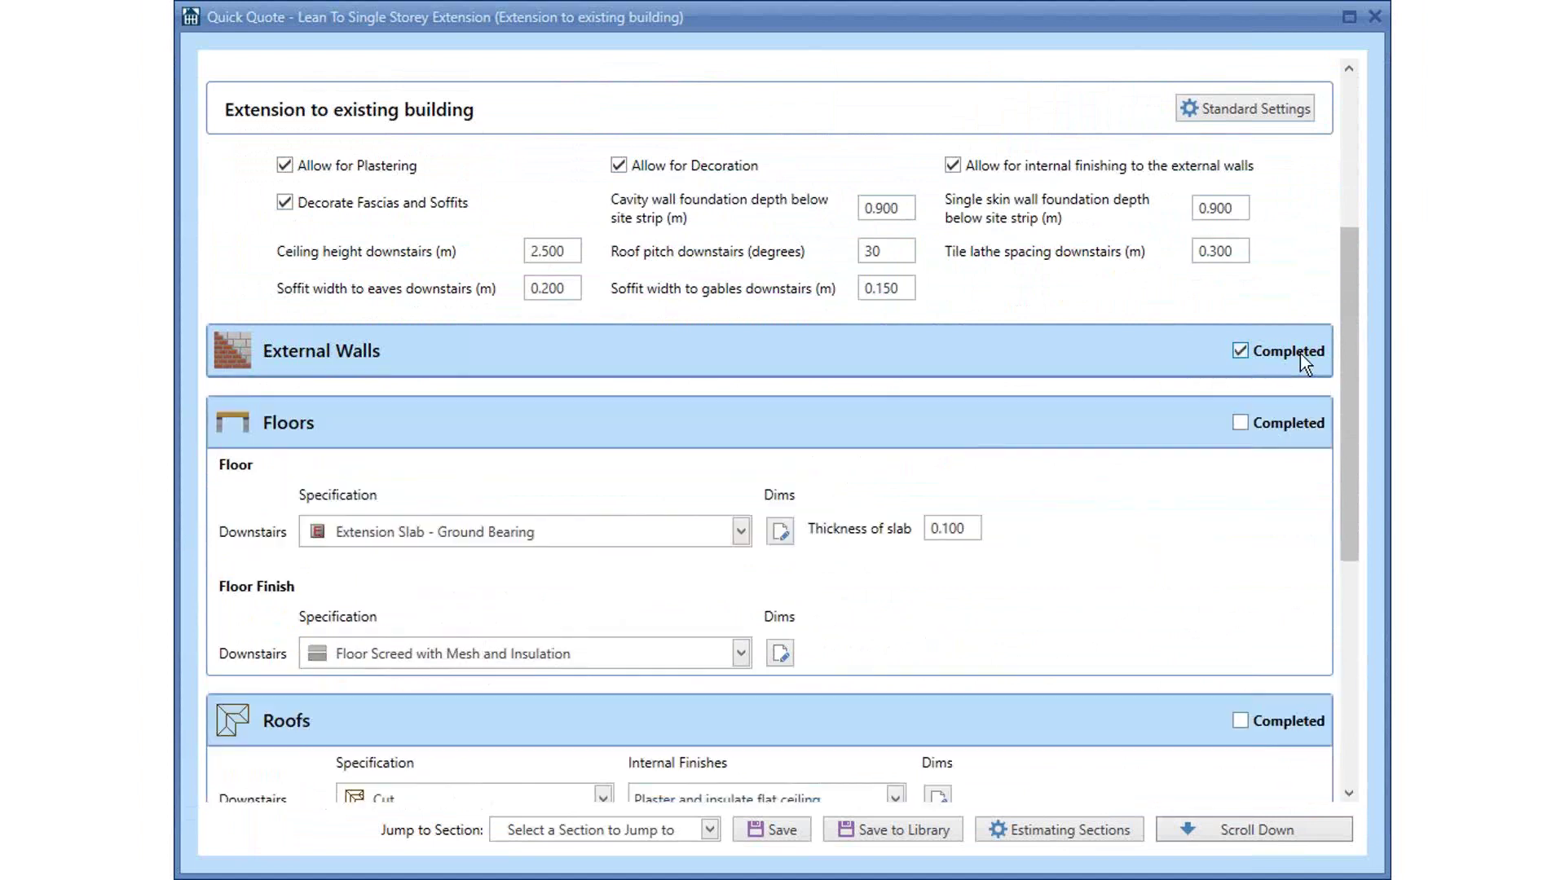
- Specify the downstairs floor as Extension Slab - Ground Bearing, Insulated & Reinforced, with a slab thickness of 0.150
{"action": "scroll", "coordinate": [475, 495], "scroll_direction": "down", "scroll_amount": 2}
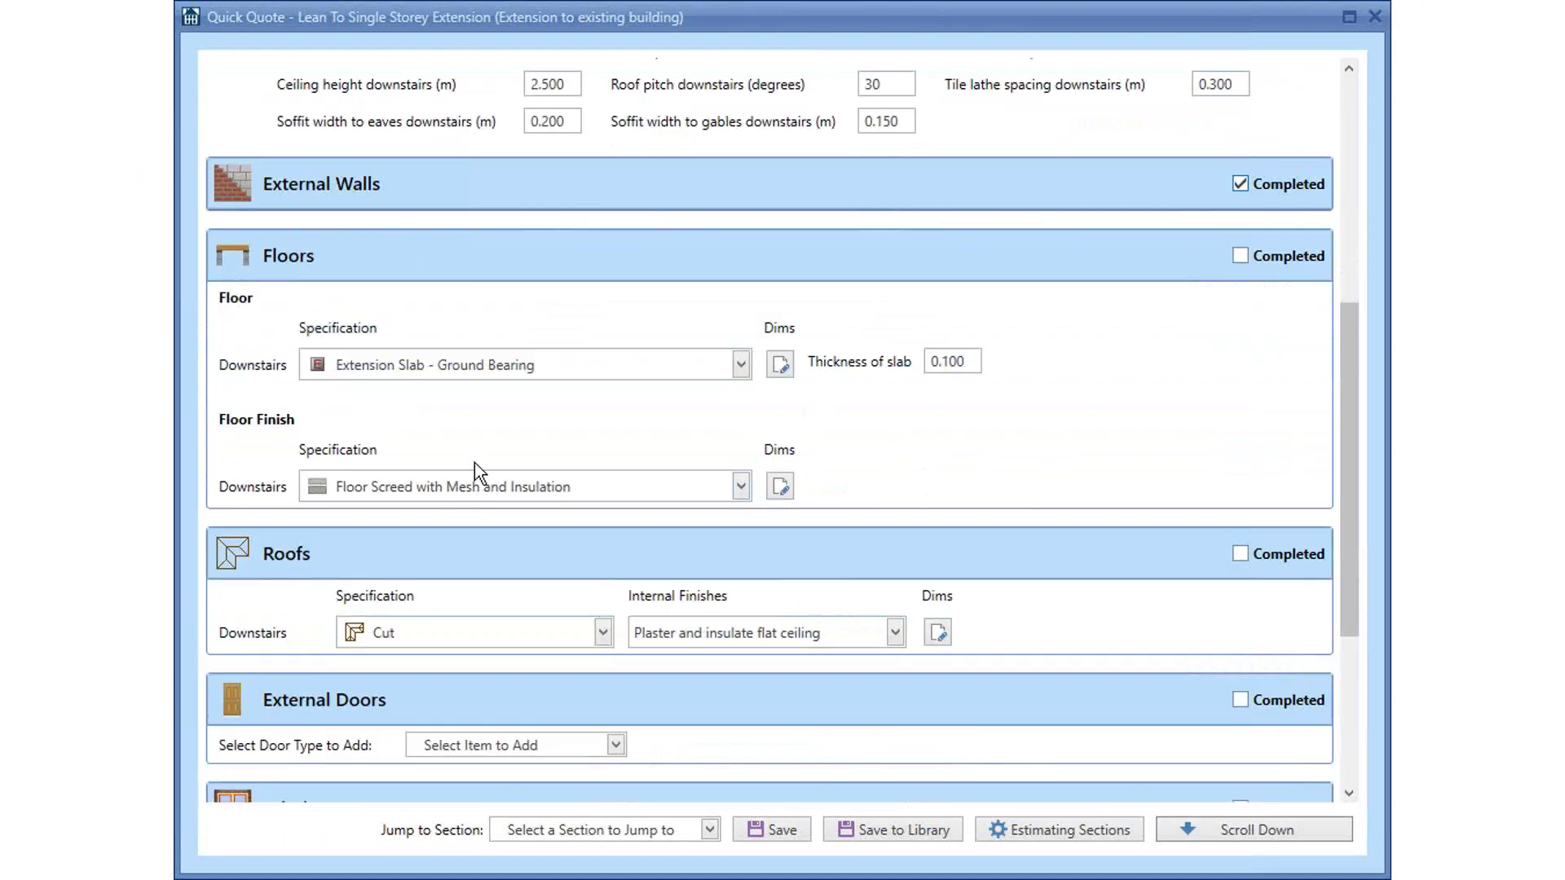
{"action": "left_click", "coordinate": [497, 373]}
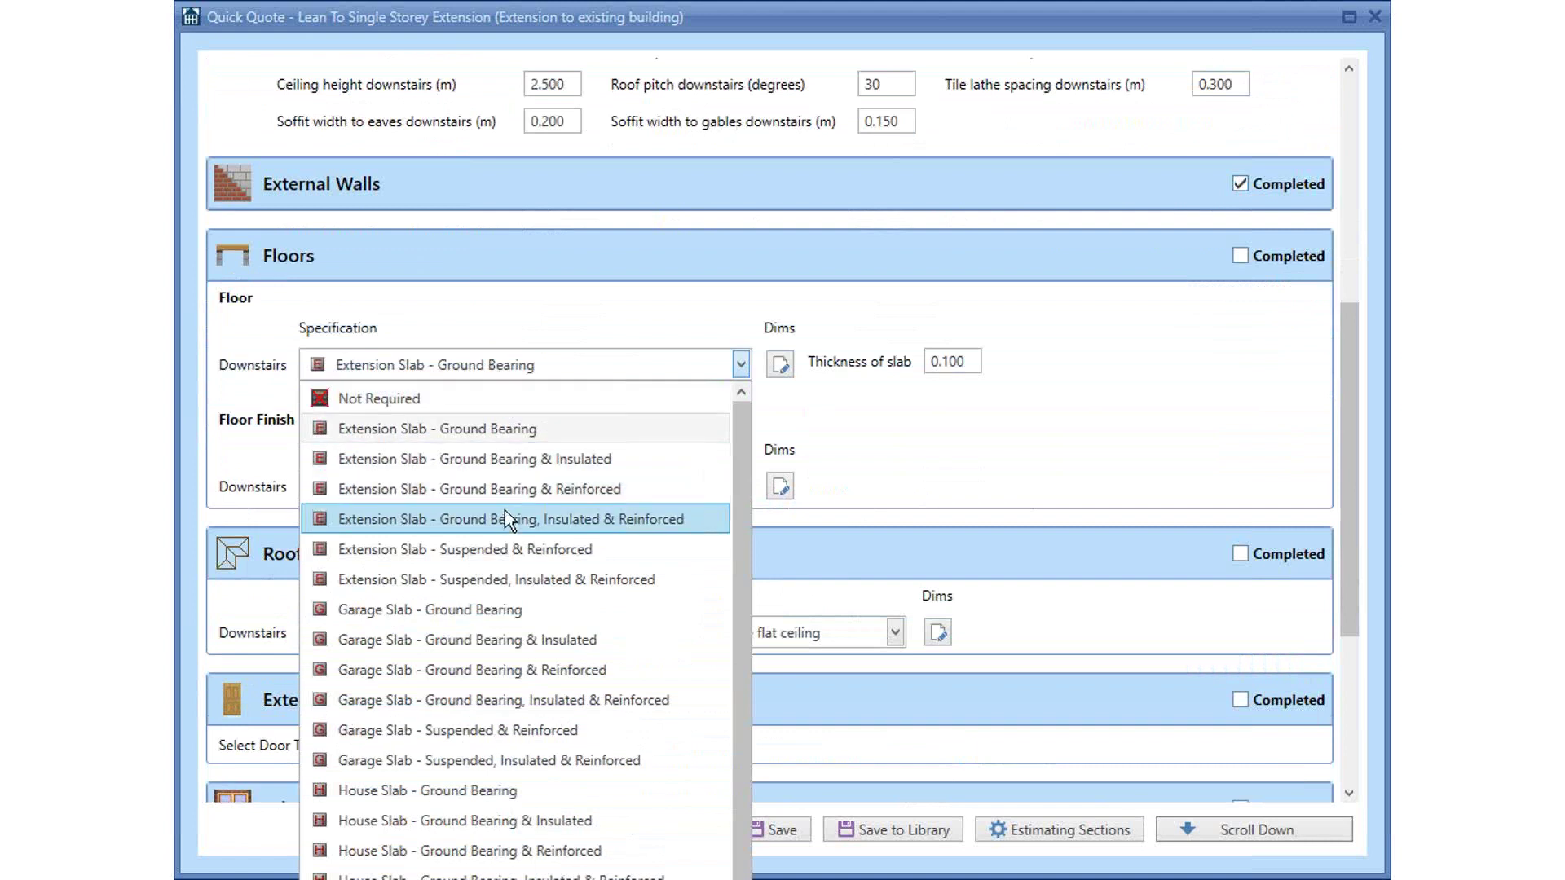
{"action": "left_click", "coordinate": [507, 520]}
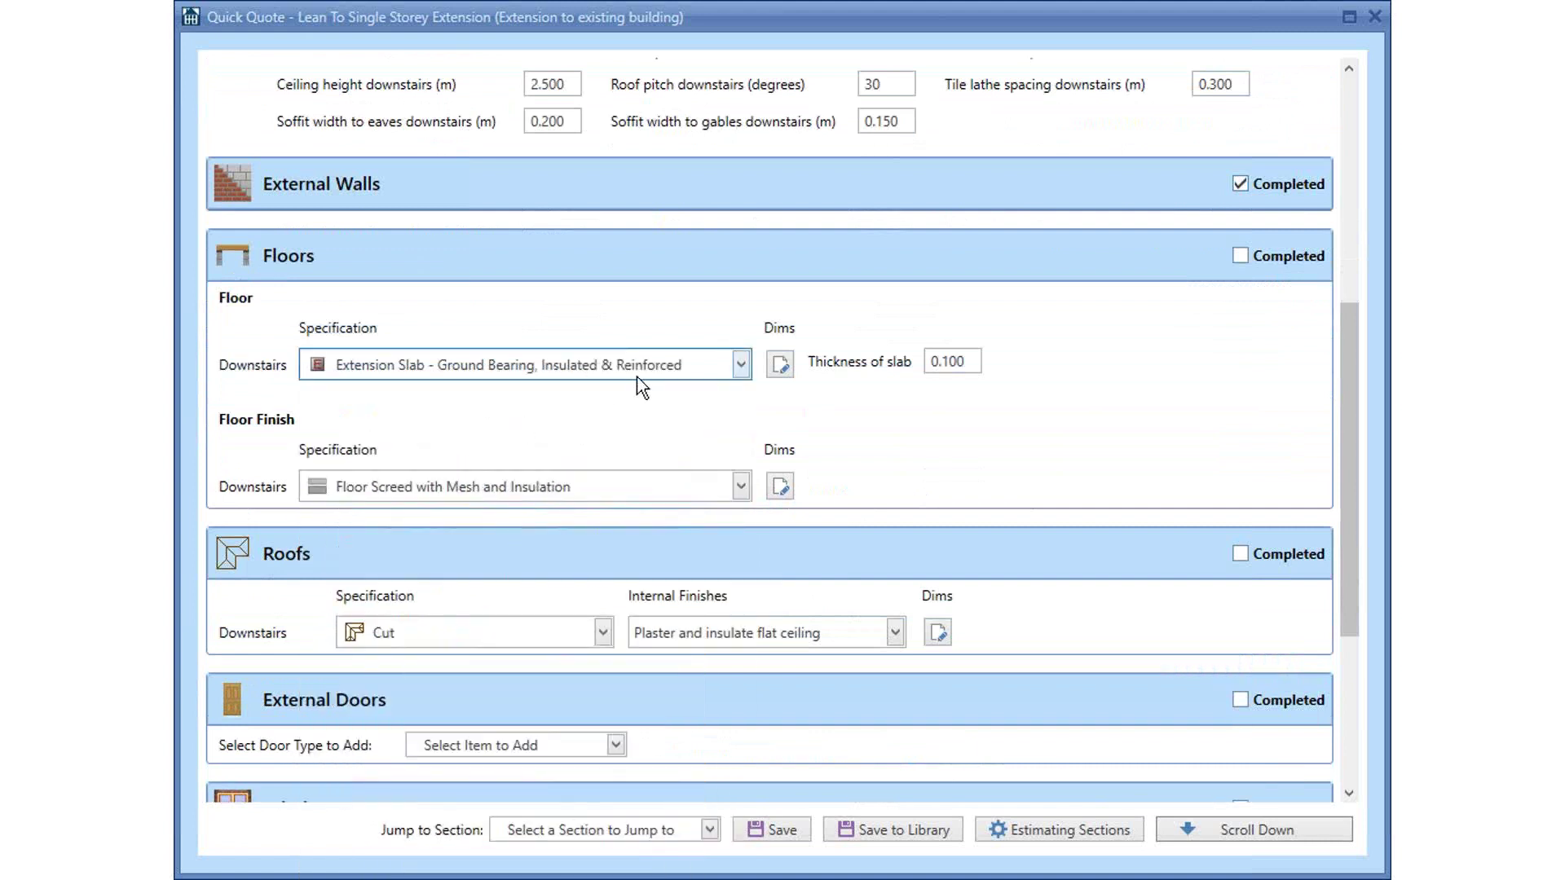
{"action": "left_click", "coordinate": [971, 367]}
{"action": "left_click", "coordinate": [970, 367]}
{"action": "key", "text": "BackSpace"}
{"action": "key", "text": "BackSpace"}
{"action": "type", "text": "50"}
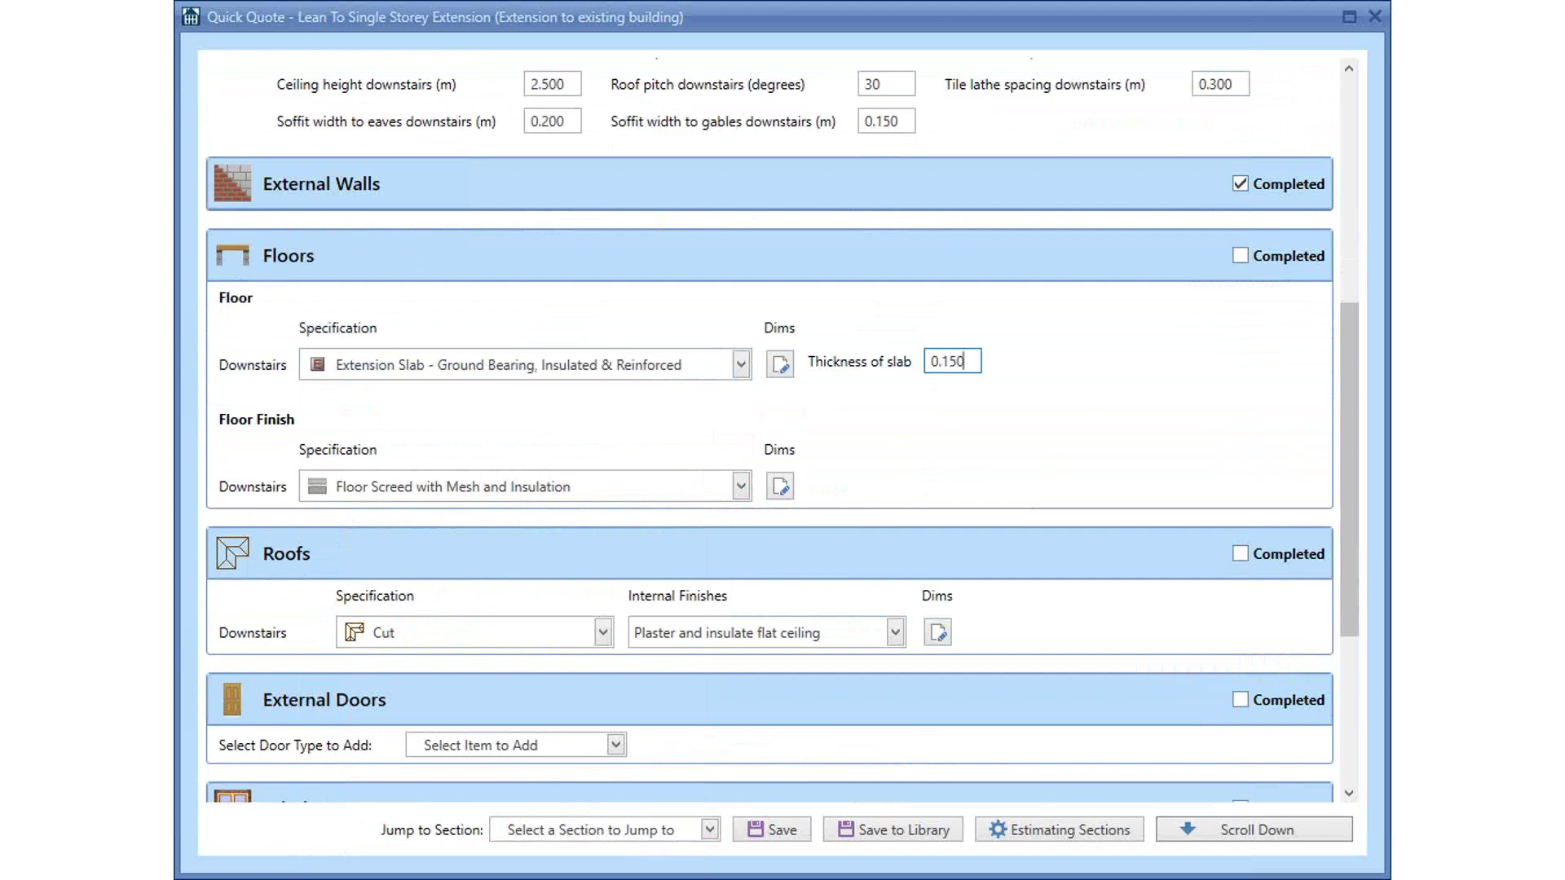
{"action": "left_click", "coordinate": [1117, 370]}
- Choose Floor Screed with Mesh and Insulation as the downstairs floor finish and mark the Floors section as completed
{"action": "left_click", "coordinate": [557, 488]}
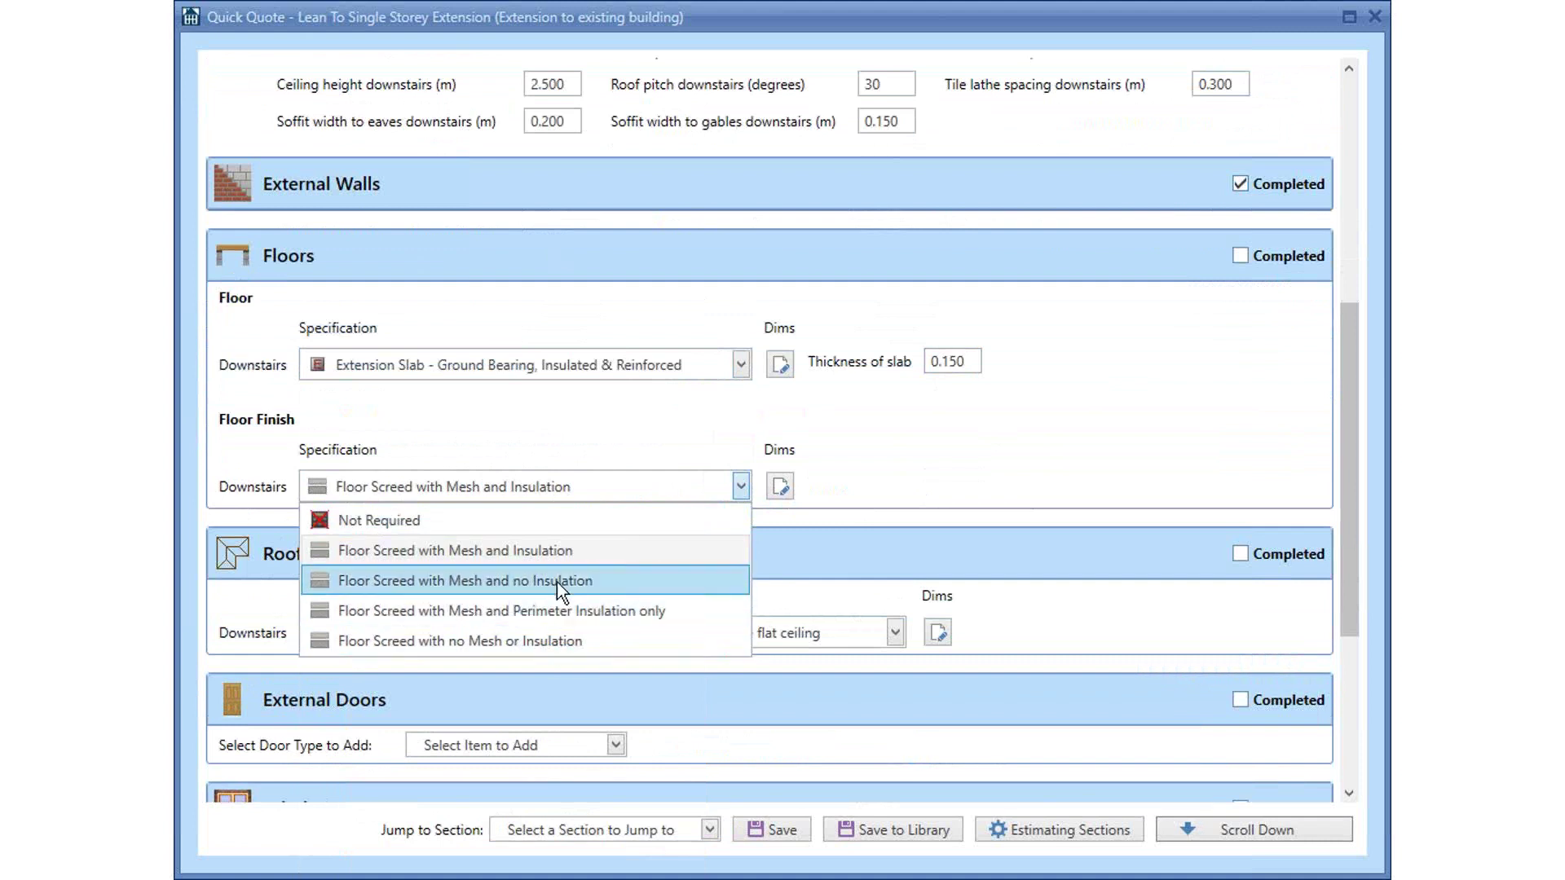
{"action": "left_click", "coordinate": [565, 551]}
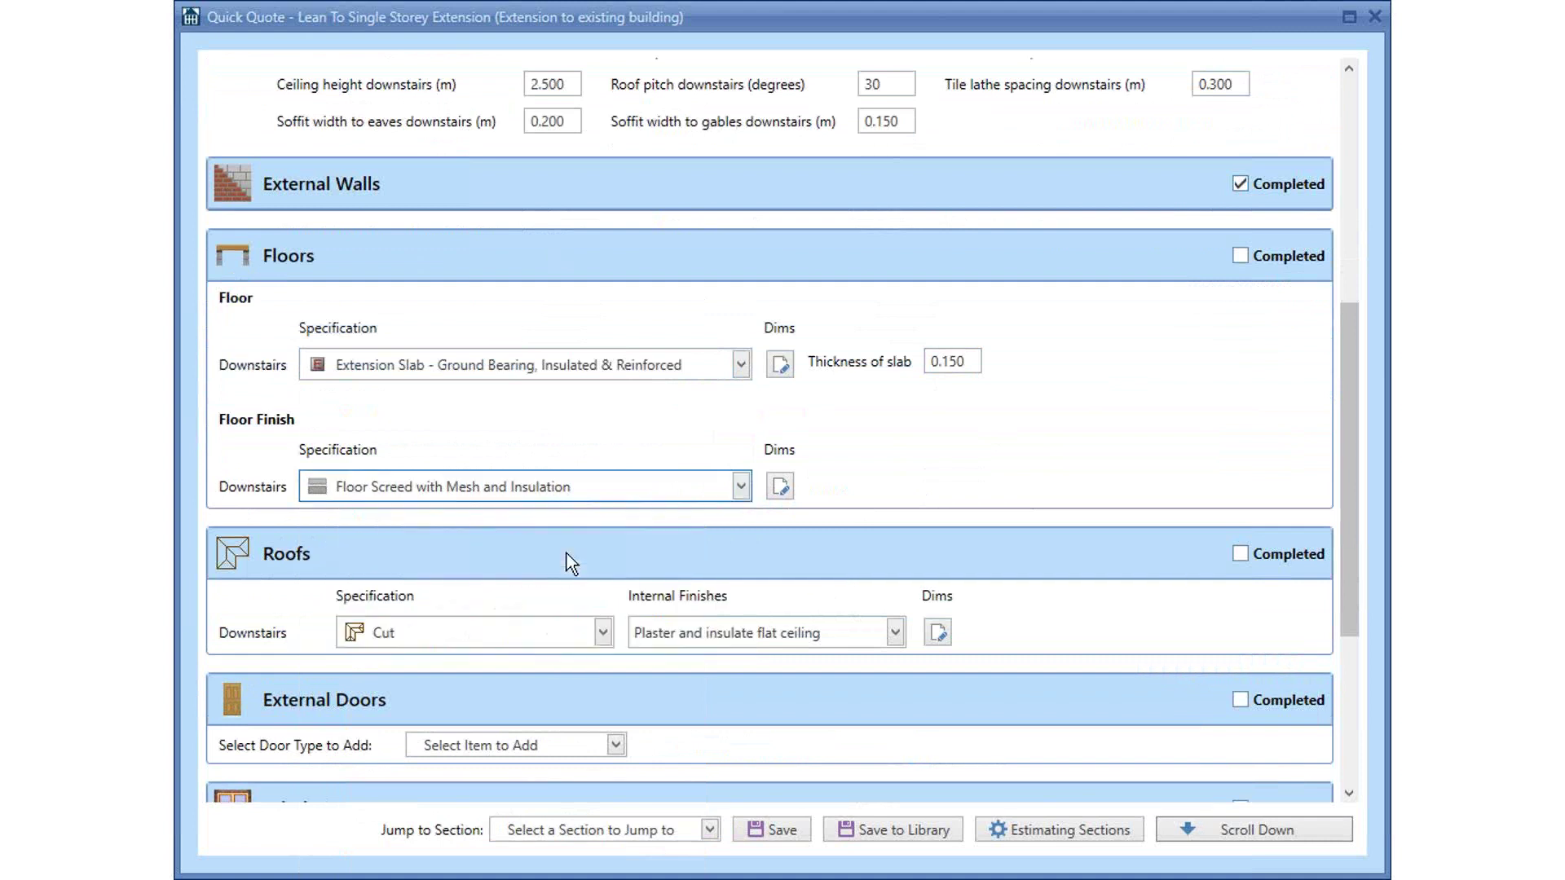
{"action": "left_click", "coordinate": [1283, 258]}
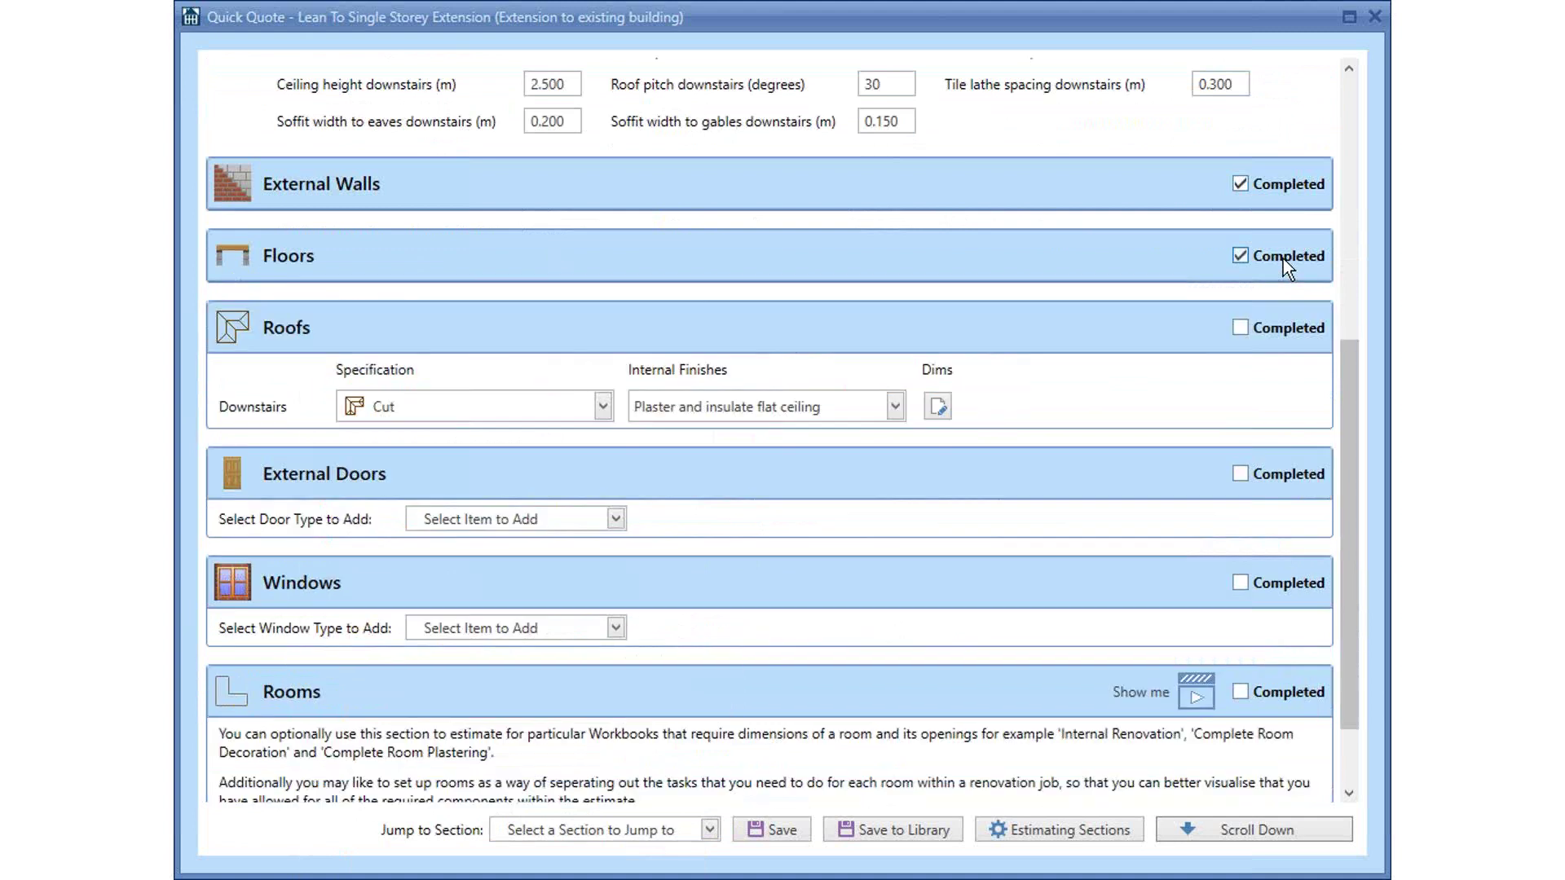
- Review the downstairs roof's specification and internal finish options, keeping Cut and Plaster and insulate flat ceiling
{"action": "left_click", "coordinate": [430, 418]}
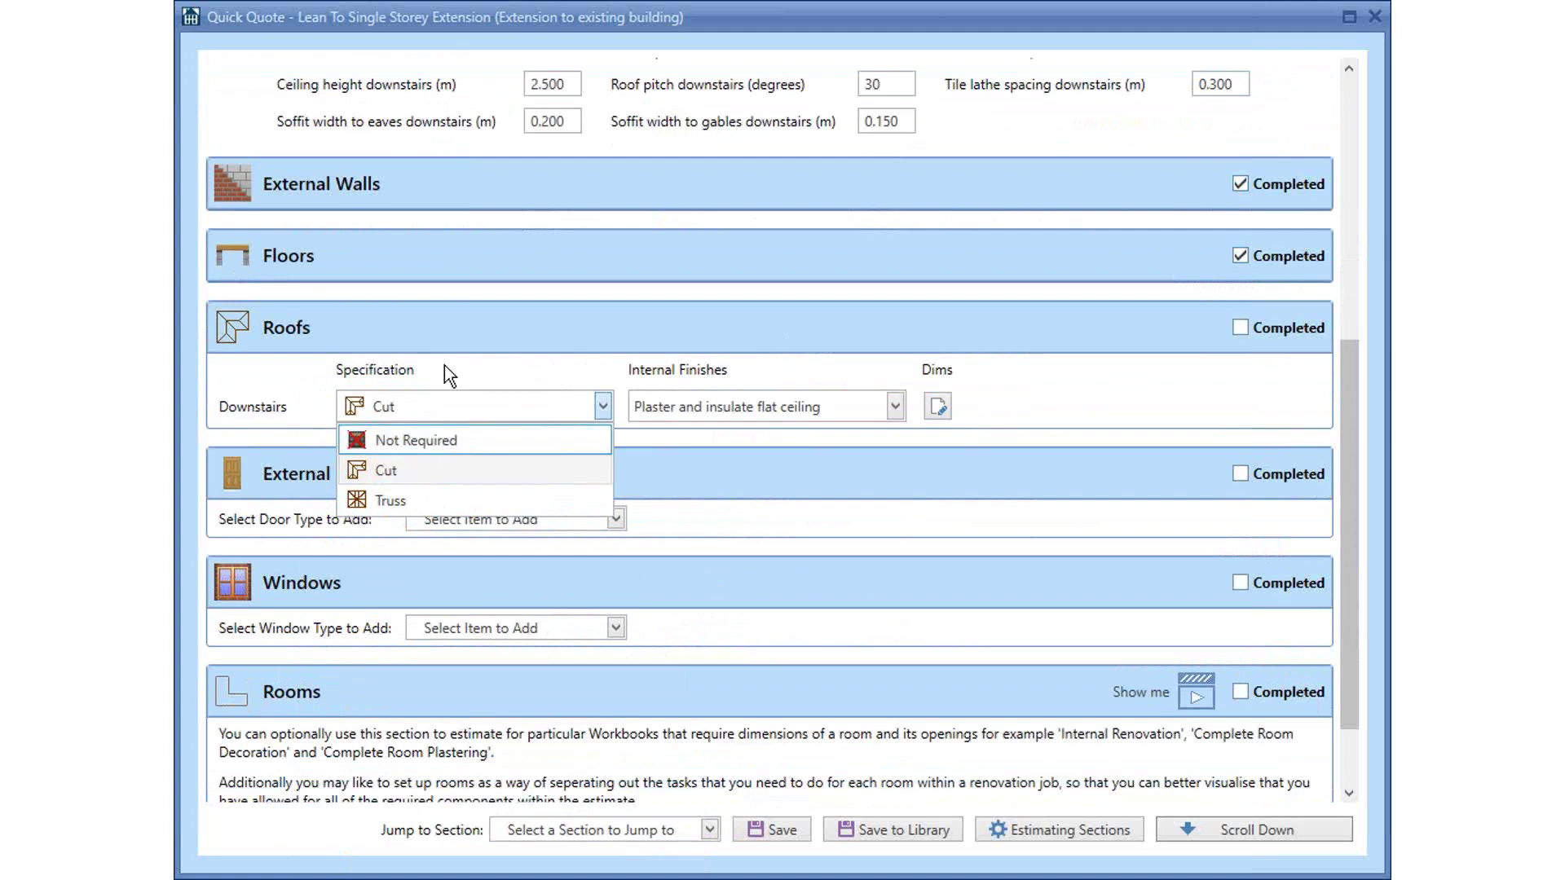
{"action": "left_click", "coordinate": [490, 360]}
{"action": "left_click", "coordinate": [727, 410]}
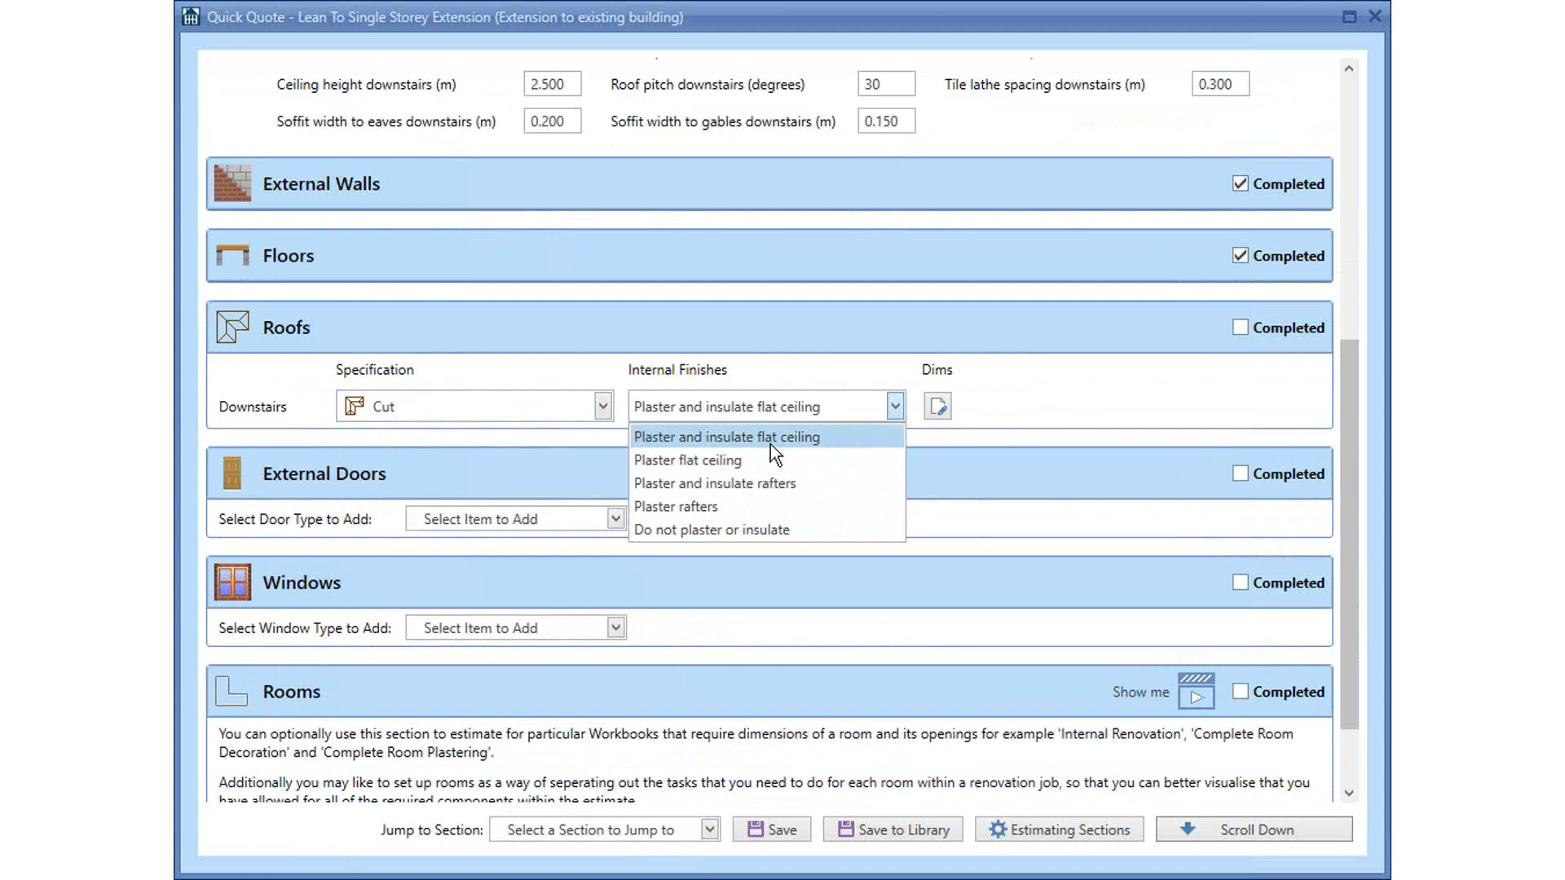
{"action": "left_click", "coordinate": [810, 352]}
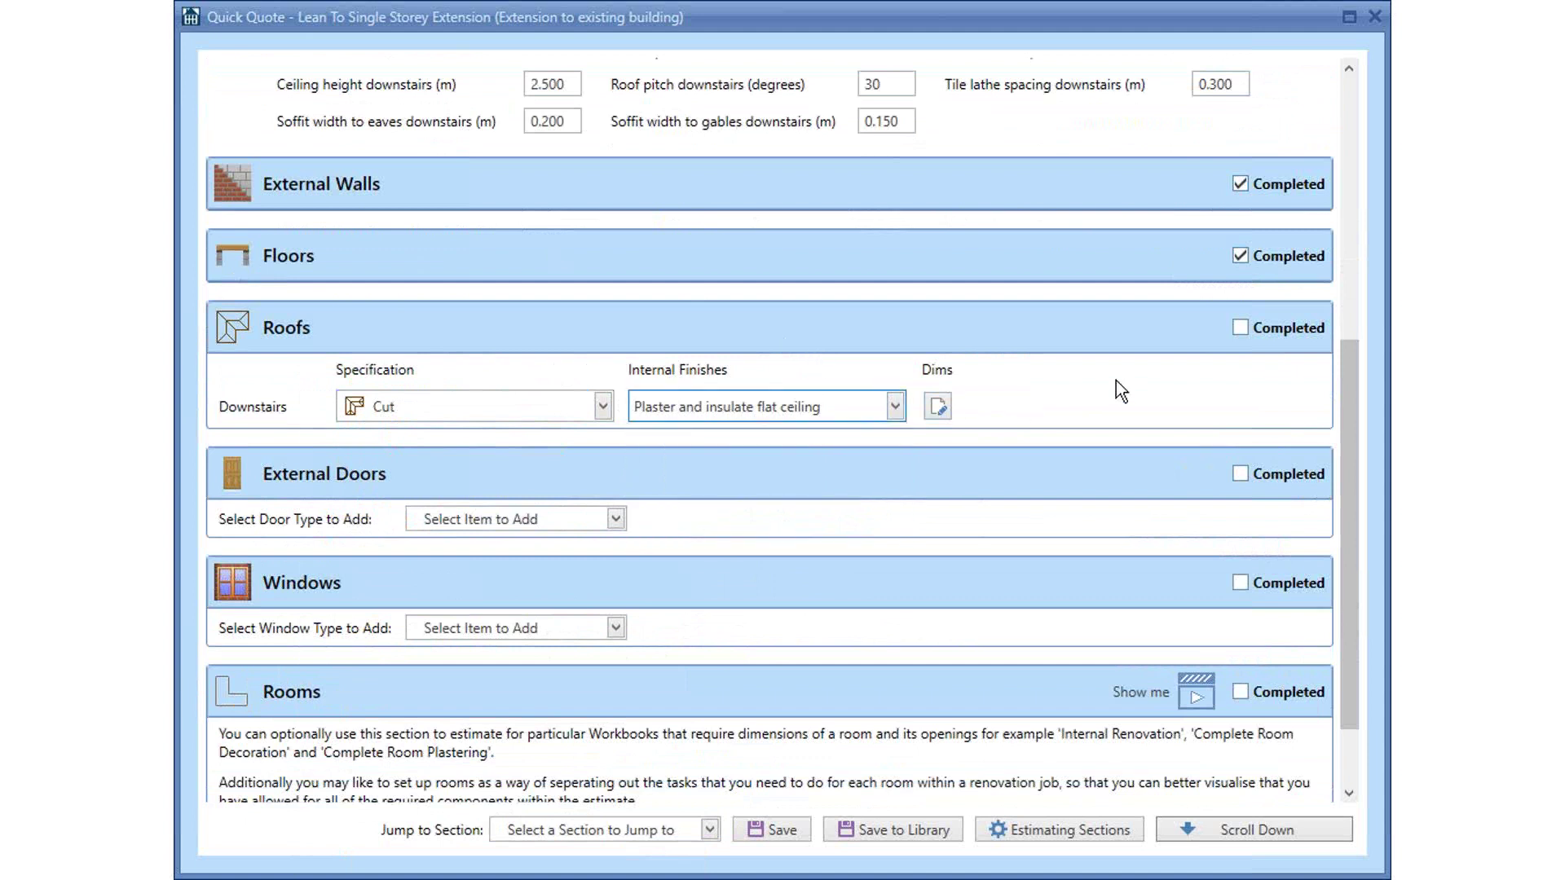
- Mark the Roofs section as completed and open the Crystal Direct PVCu Bi-fold Doors catalogue for the external doors
{"action": "left_click", "coordinate": [1278, 334]}
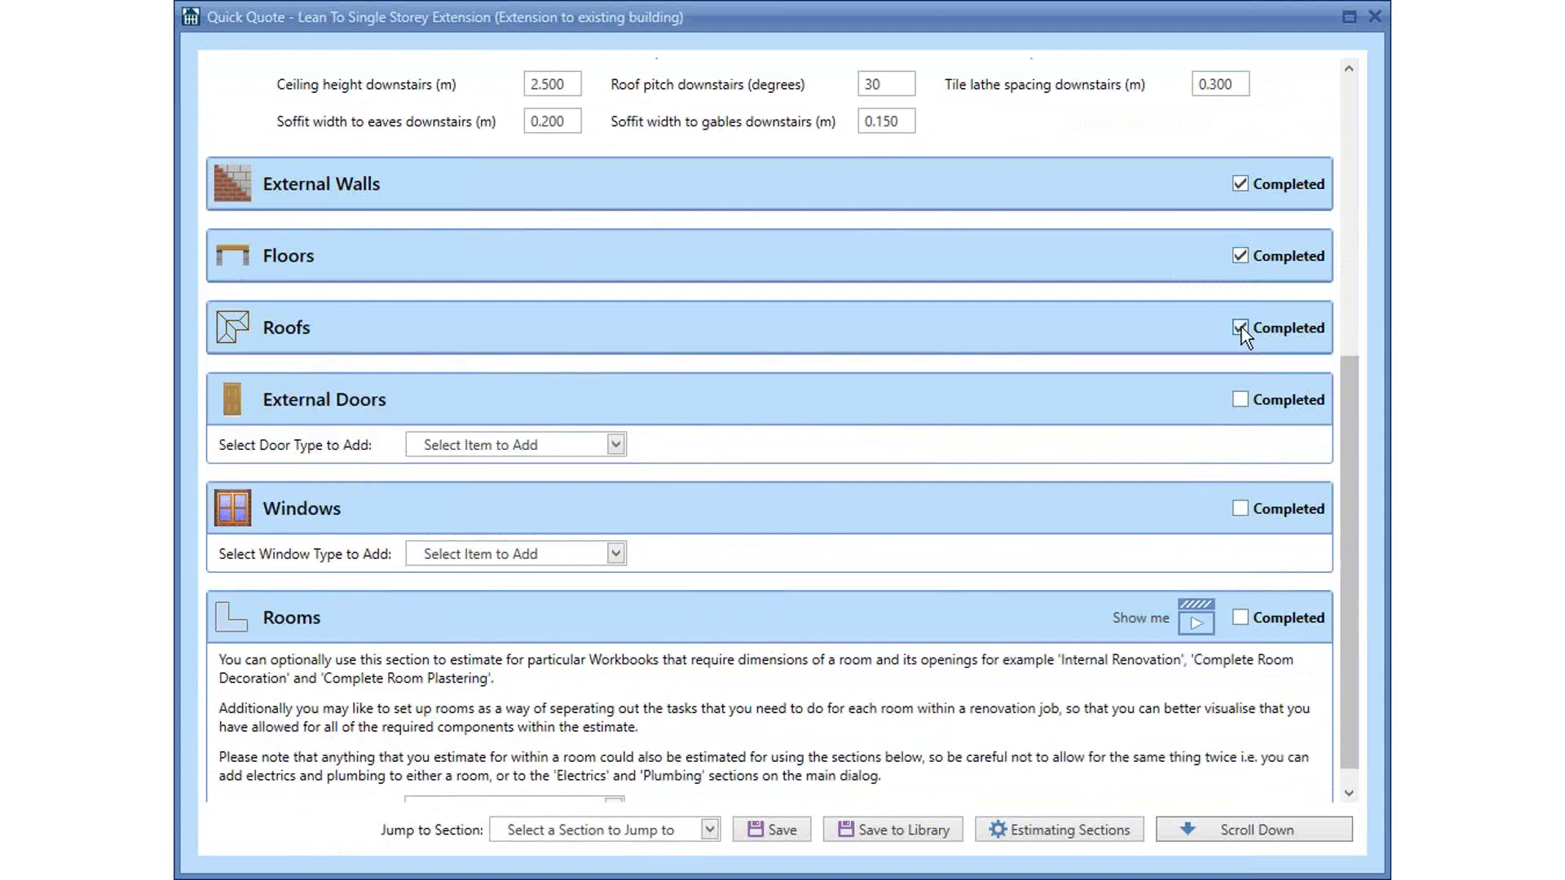
{"action": "left_click", "coordinate": [617, 446]}
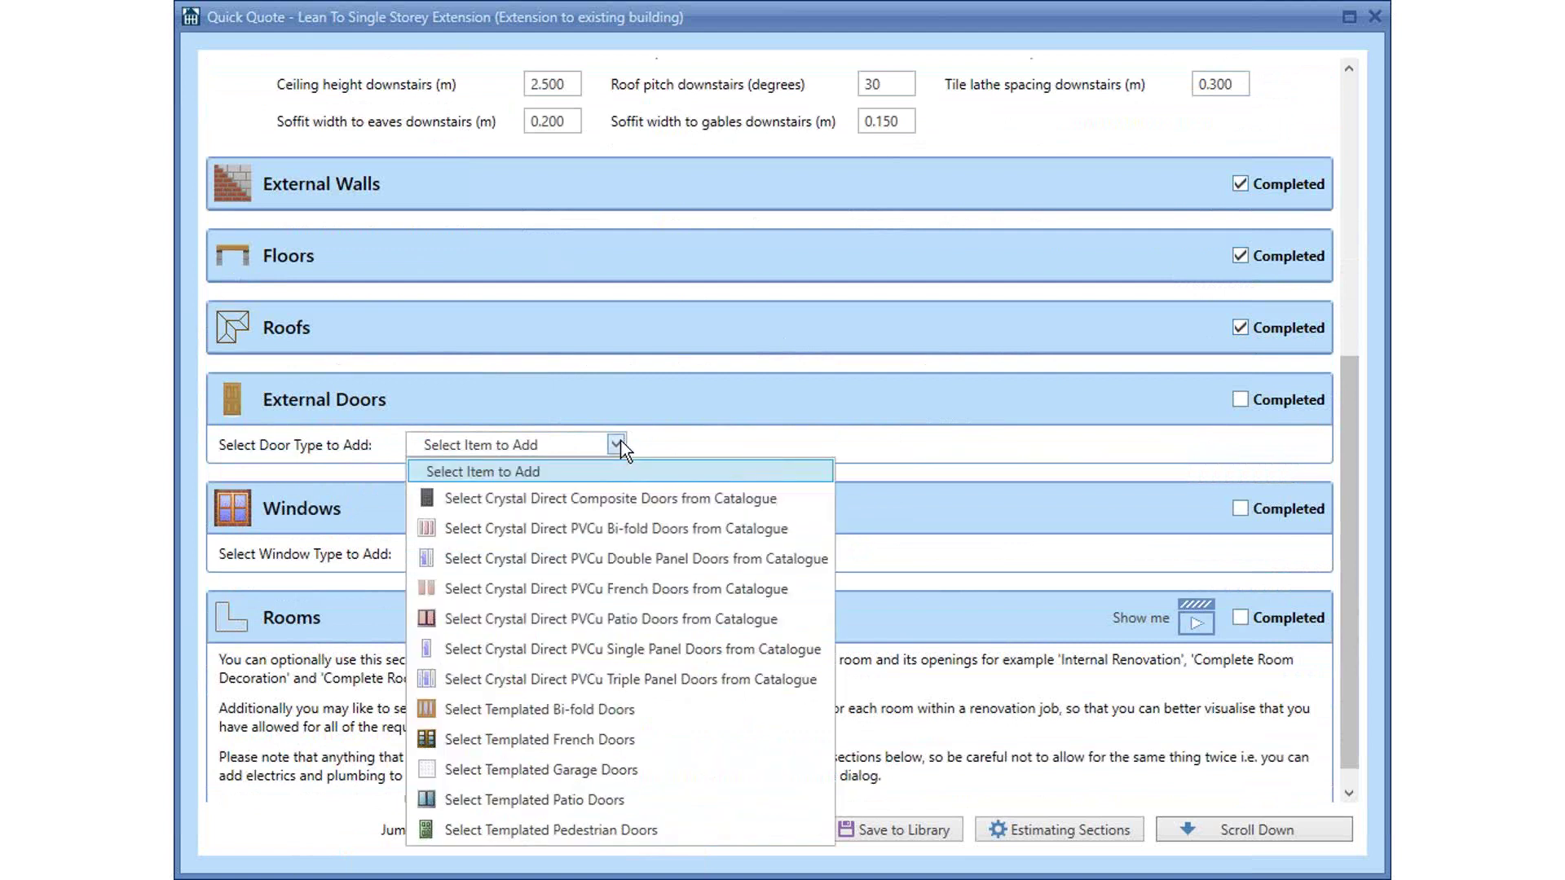
{"action": "left_click", "coordinate": [612, 528]}
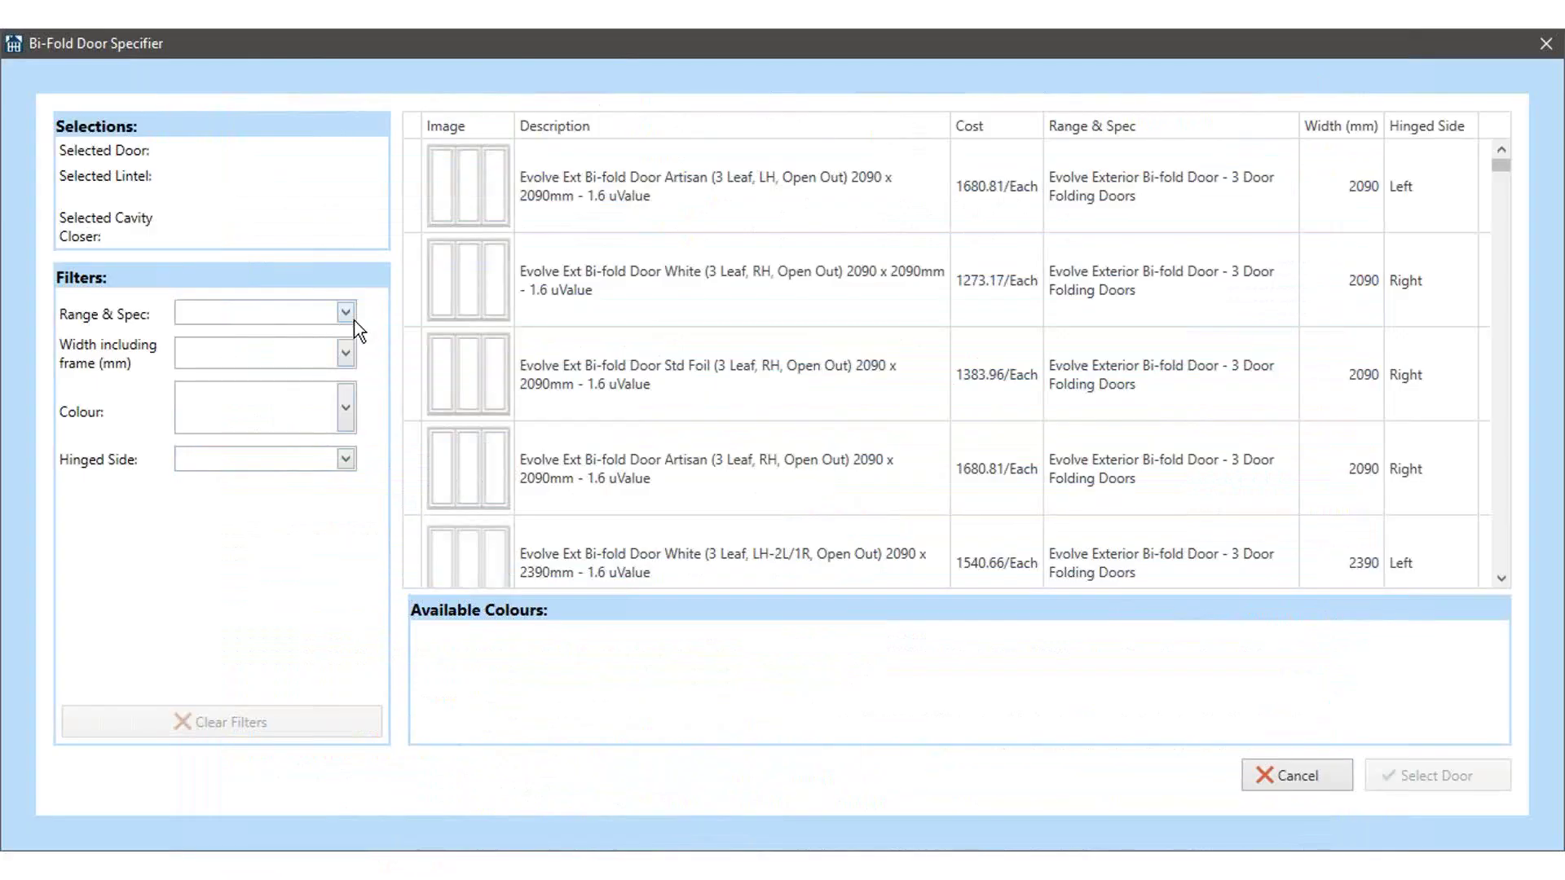
- Filter the bi-fold doors by width 3290 mm, colour Woodgrain Brilliant White and hinged side Left
{"action": "left_click", "coordinate": [349, 353]}
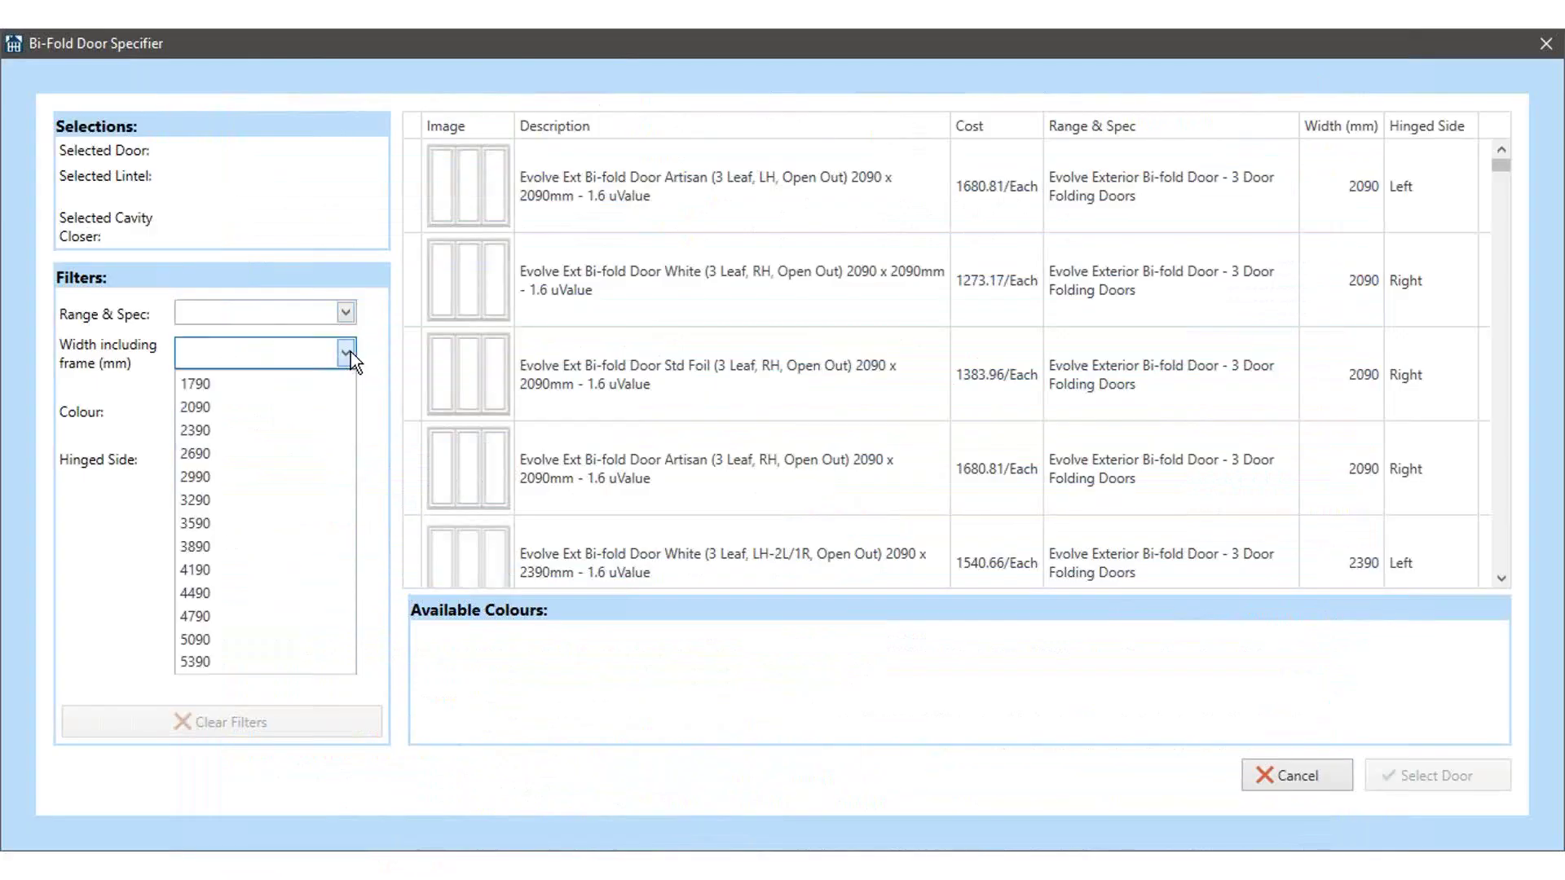
{"action": "left_click", "coordinate": [265, 516]}
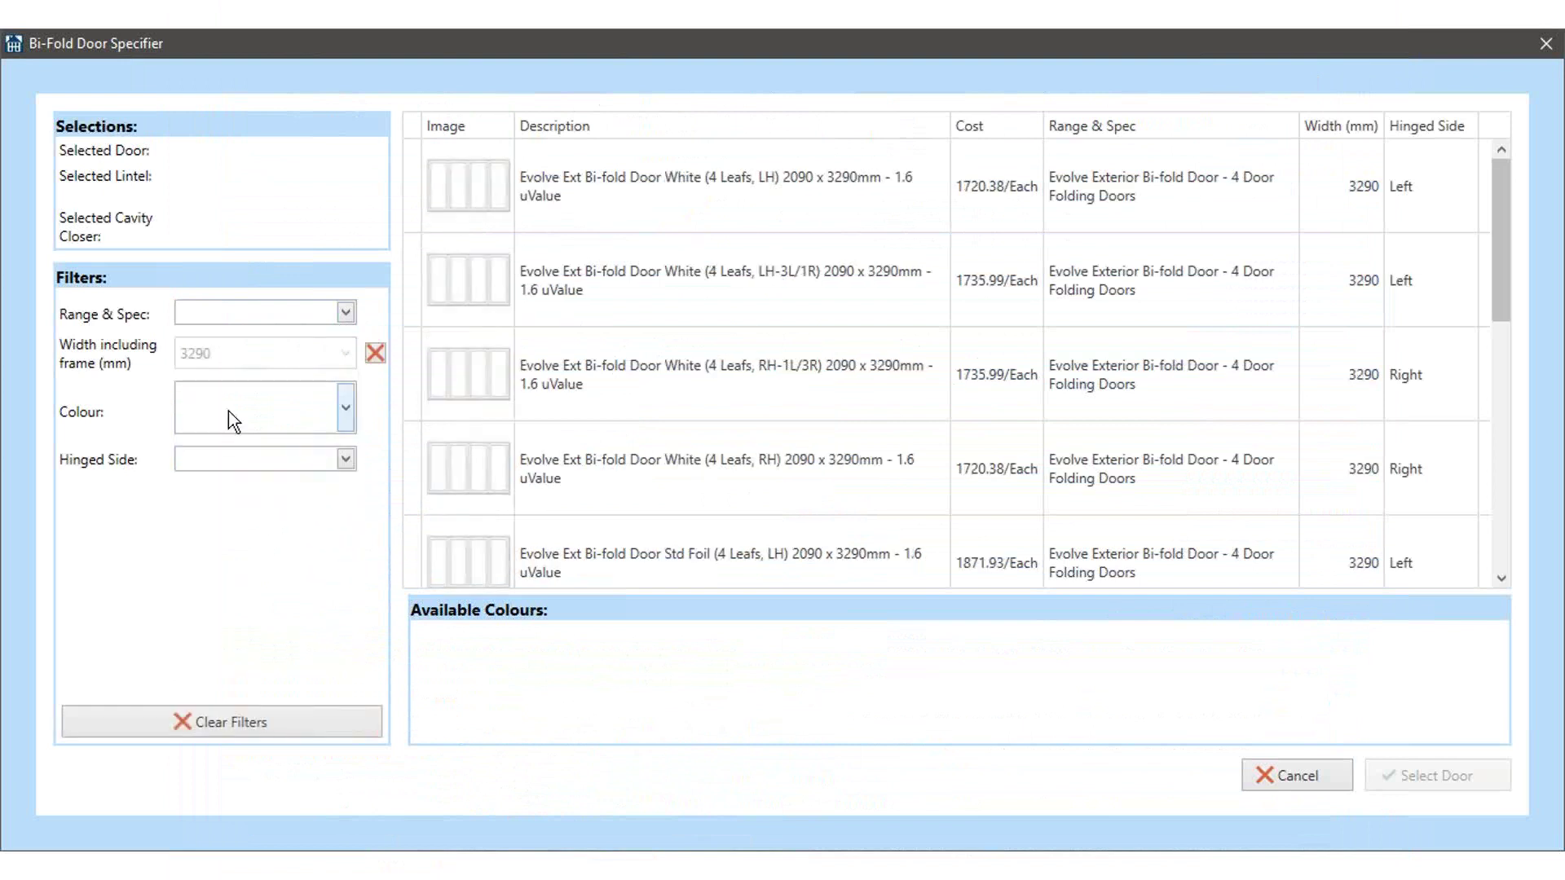
{"action": "left_click", "coordinate": [346, 409]}
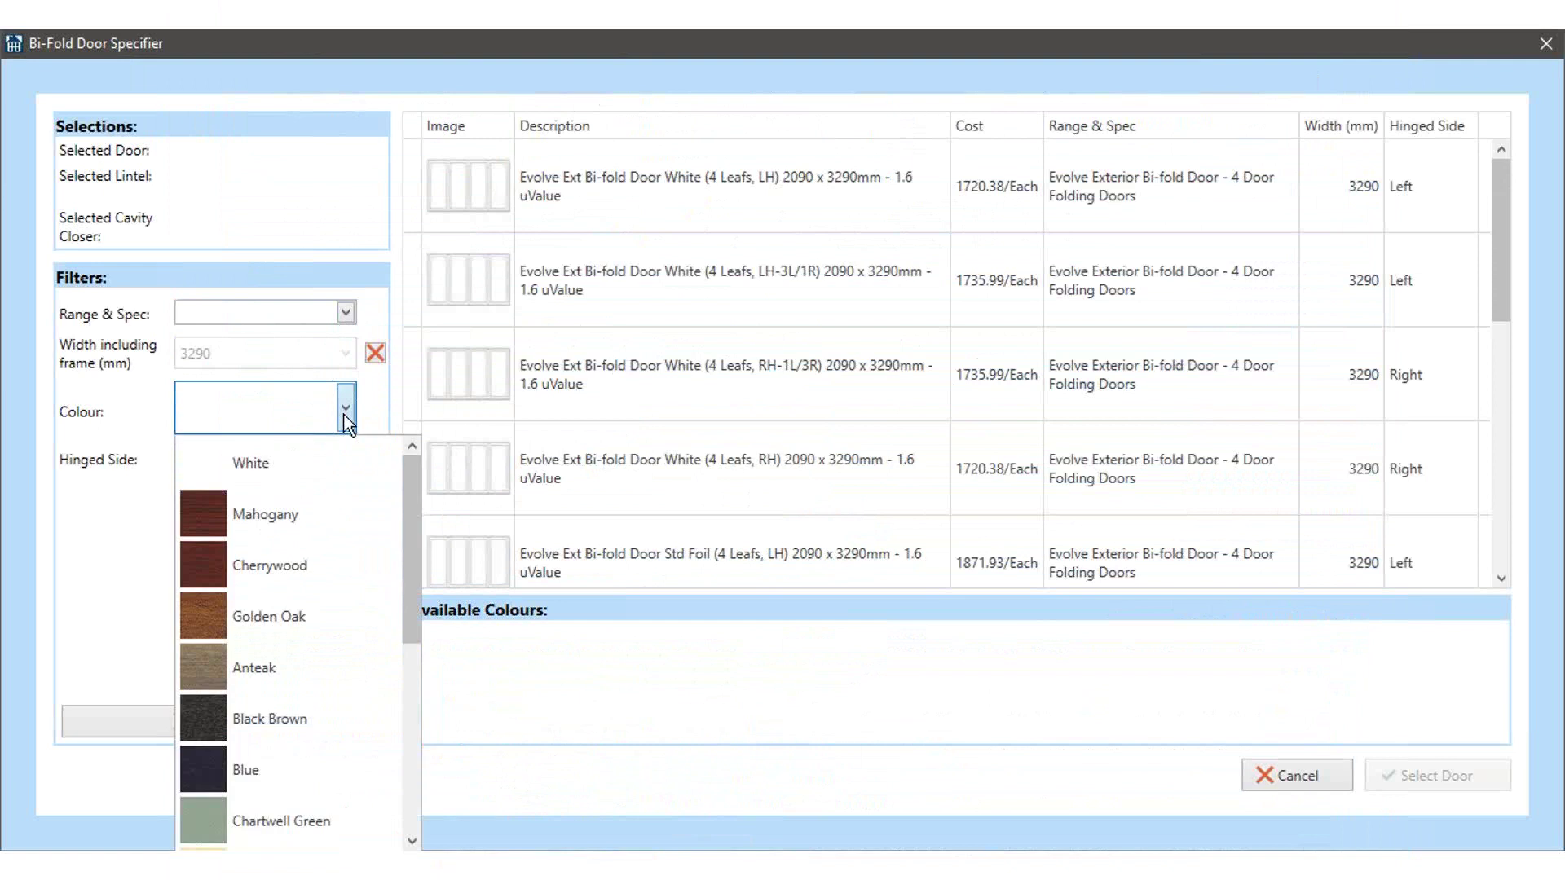
{"action": "left_click_drag", "start_coordinate": [404, 527], "coordinate": [368, 780]}
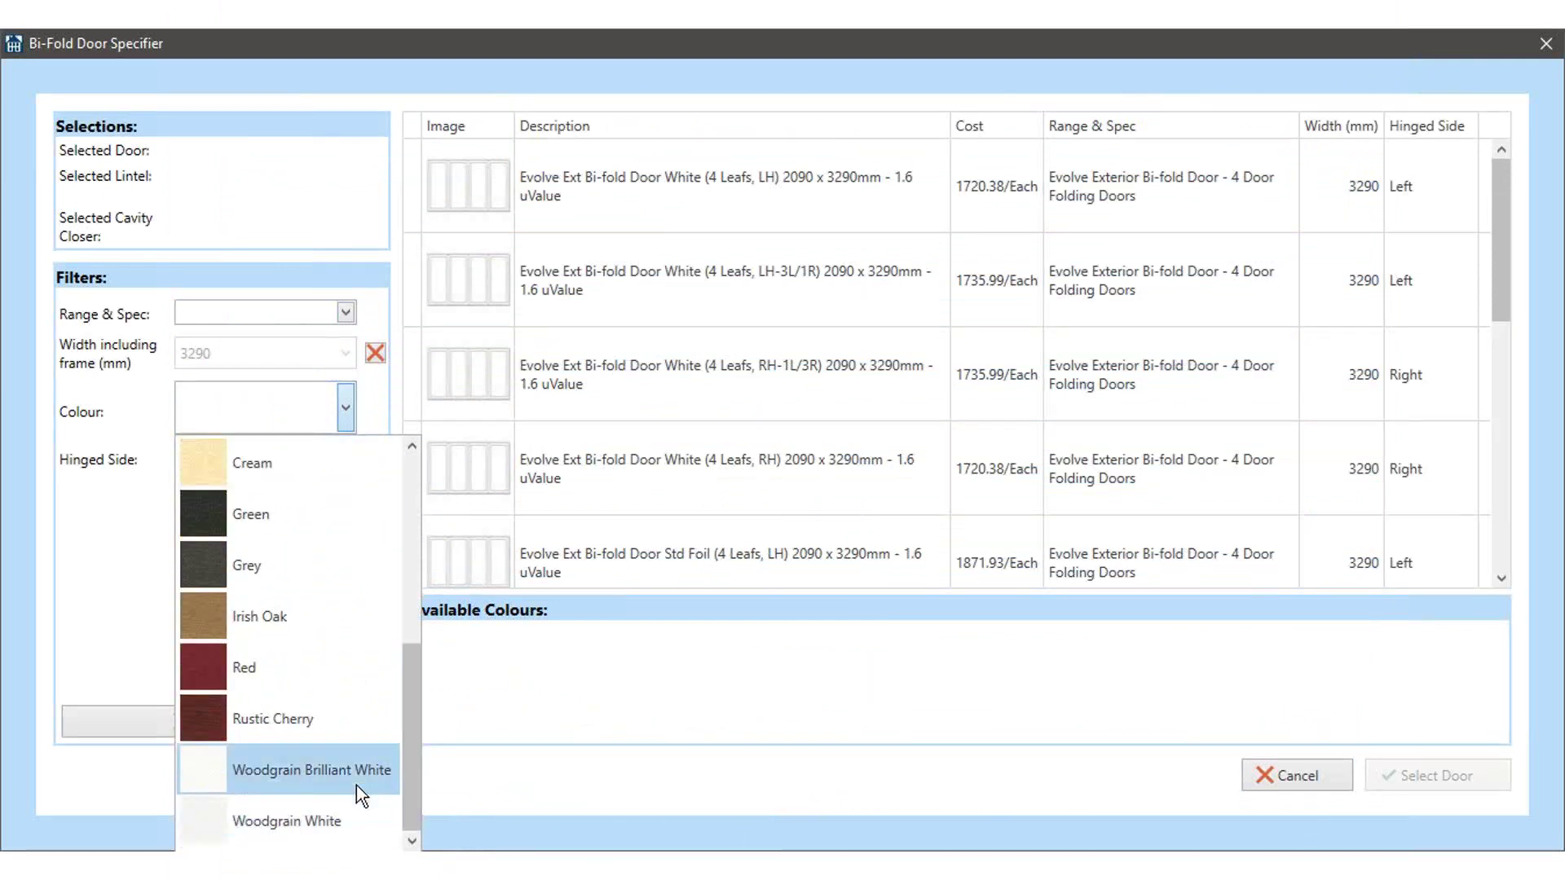
{"action": "left_click", "coordinate": [356, 783]}
{"action": "left_click", "coordinate": [346, 460]}
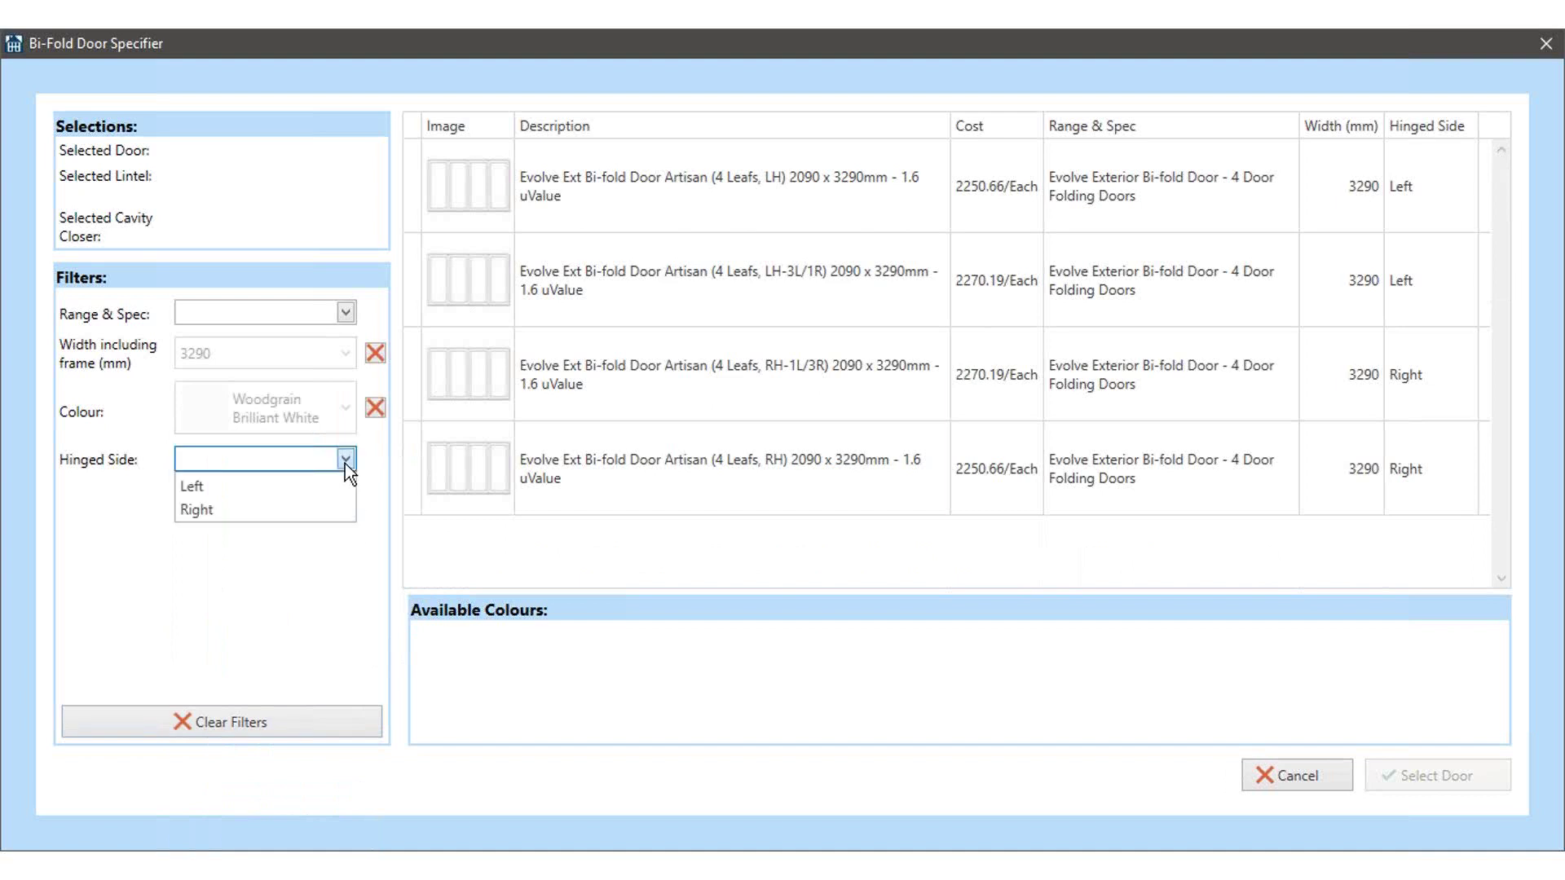
{"action": "left_click", "coordinate": [306, 488]}
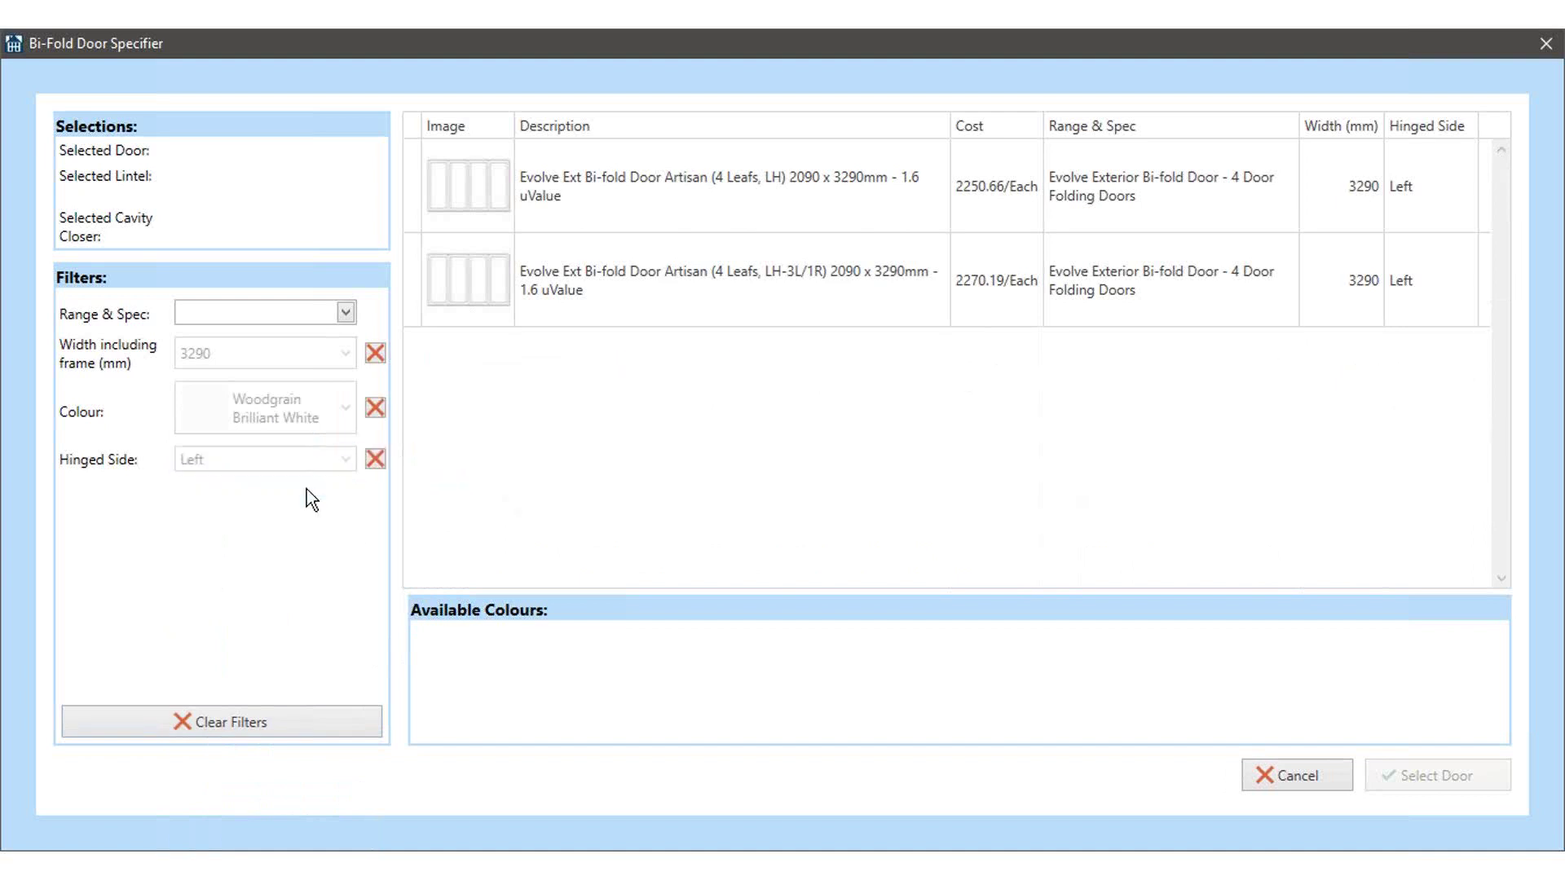
- Select the Evolve Ext Bi-fold Door Artisan (4 Leafs, LH-3L/1R) 2090 x 3290mm in Woodgrain Brilliant White
{"action": "left_click", "coordinate": [857, 189]}
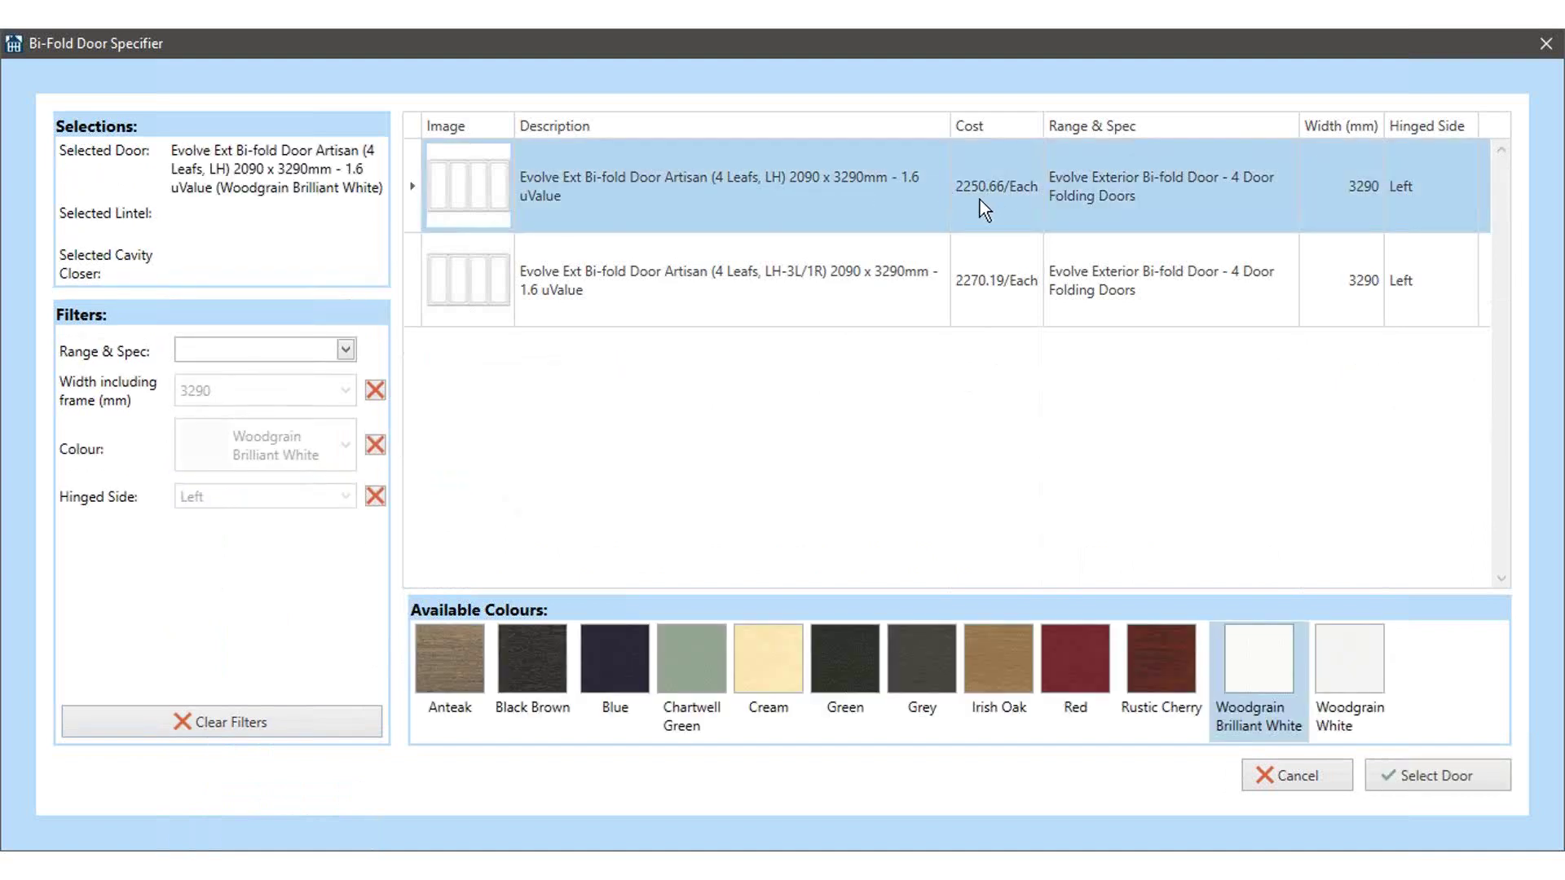
{"action": "left_click", "coordinate": [862, 269]}
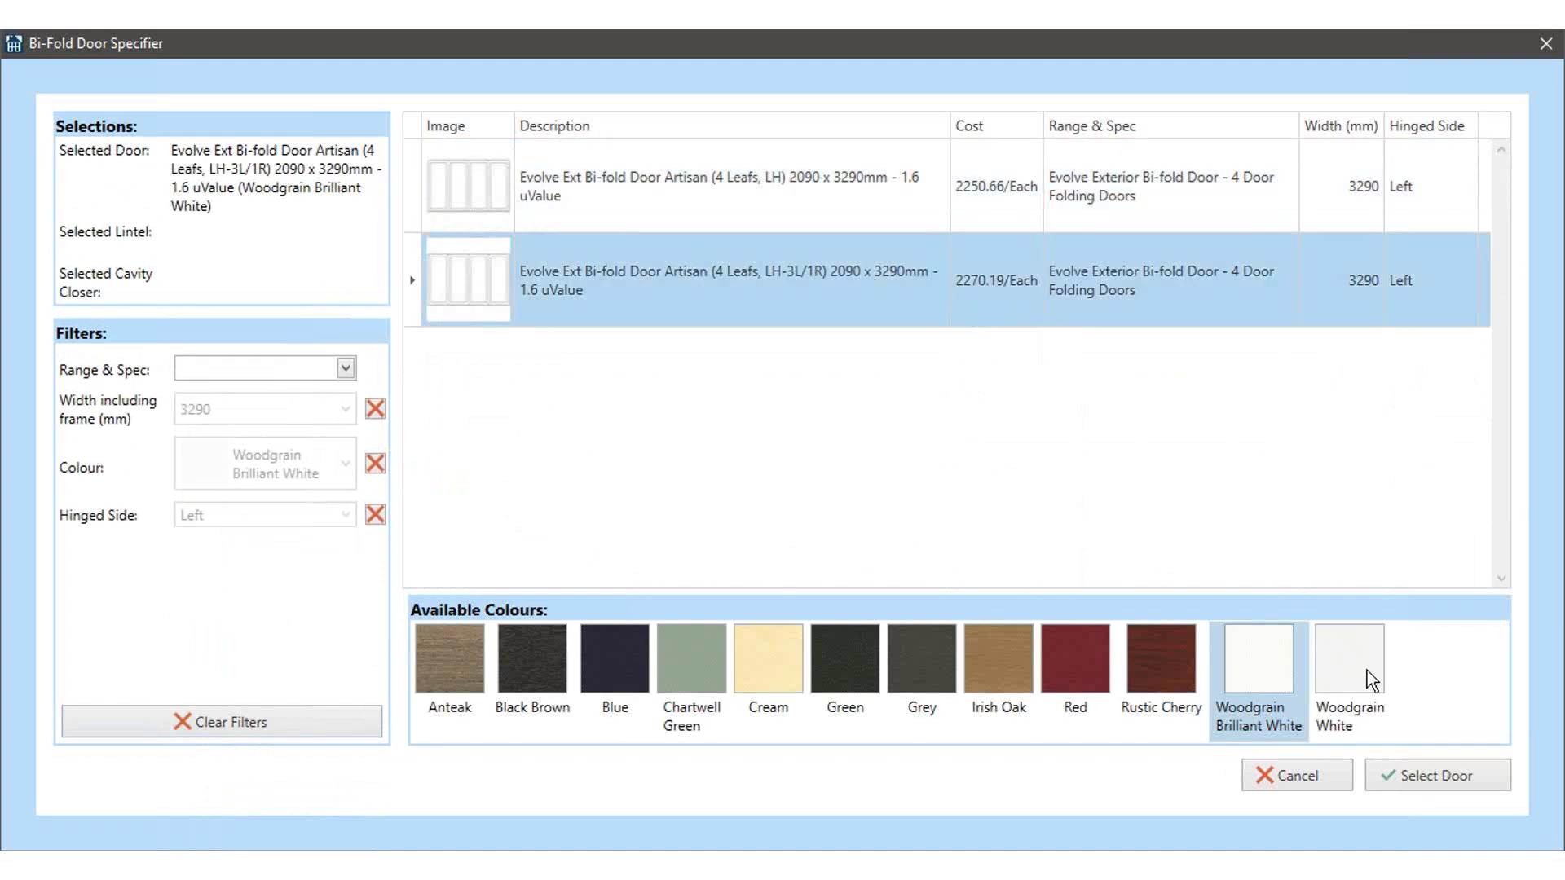
{"action": "left_click", "coordinate": [1439, 784]}
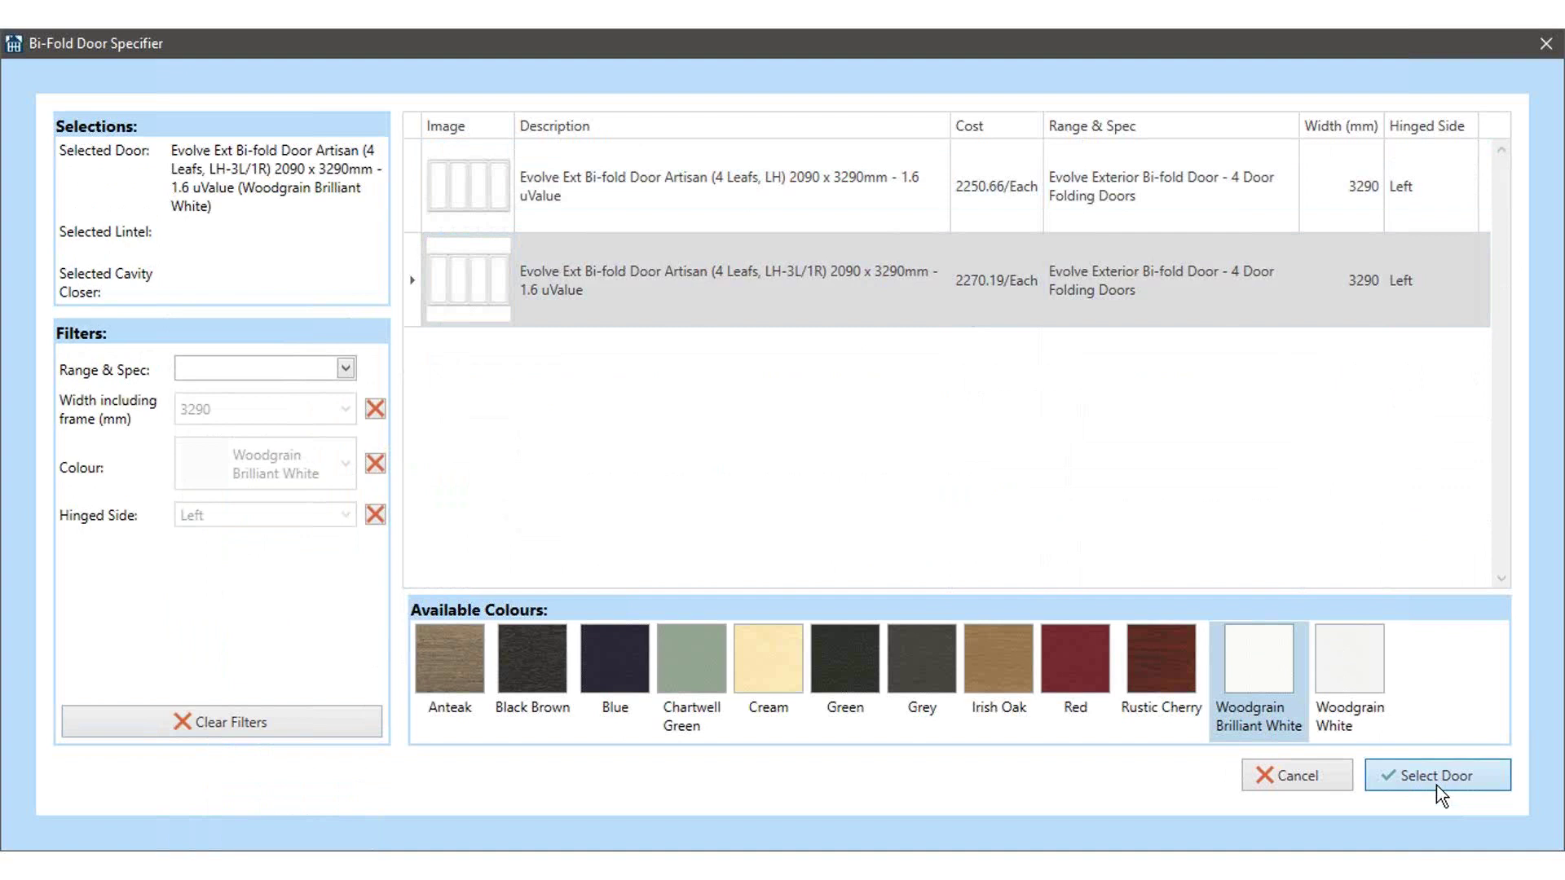
- Choose Steel Lintel 100 mm Cavity x 3600mm and the Cav-Crystal 2100 (high) x 3300 x 100mm cavity closer for the bi-fold door
{"action": "left_click", "coordinate": [618, 699]}
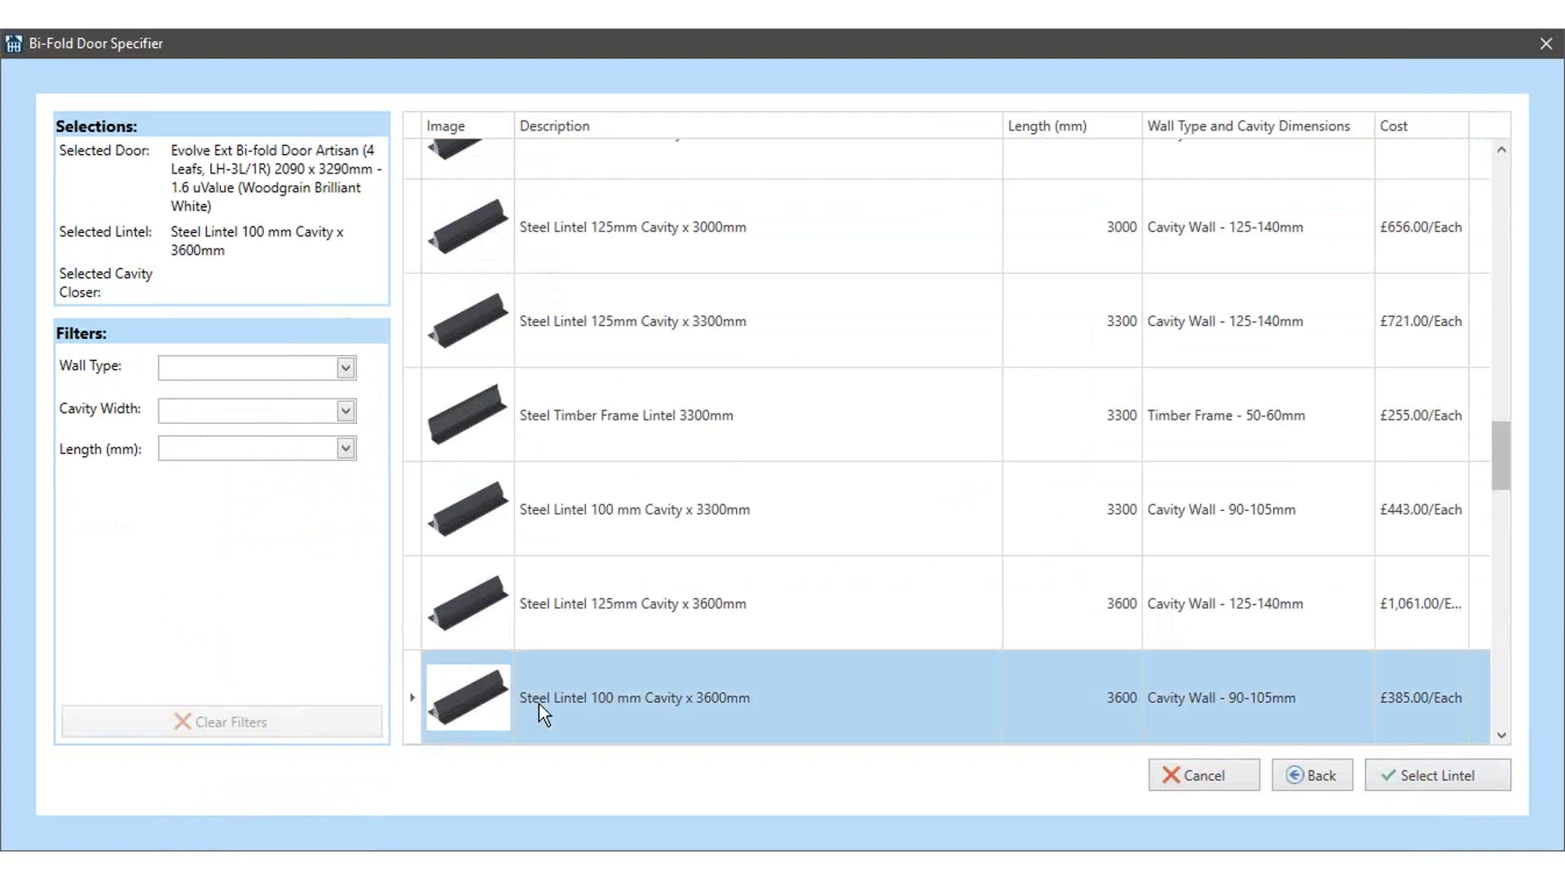
{"action": "left_click", "coordinate": [1437, 784]}
{"action": "left_click", "coordinate": [695, 725]}
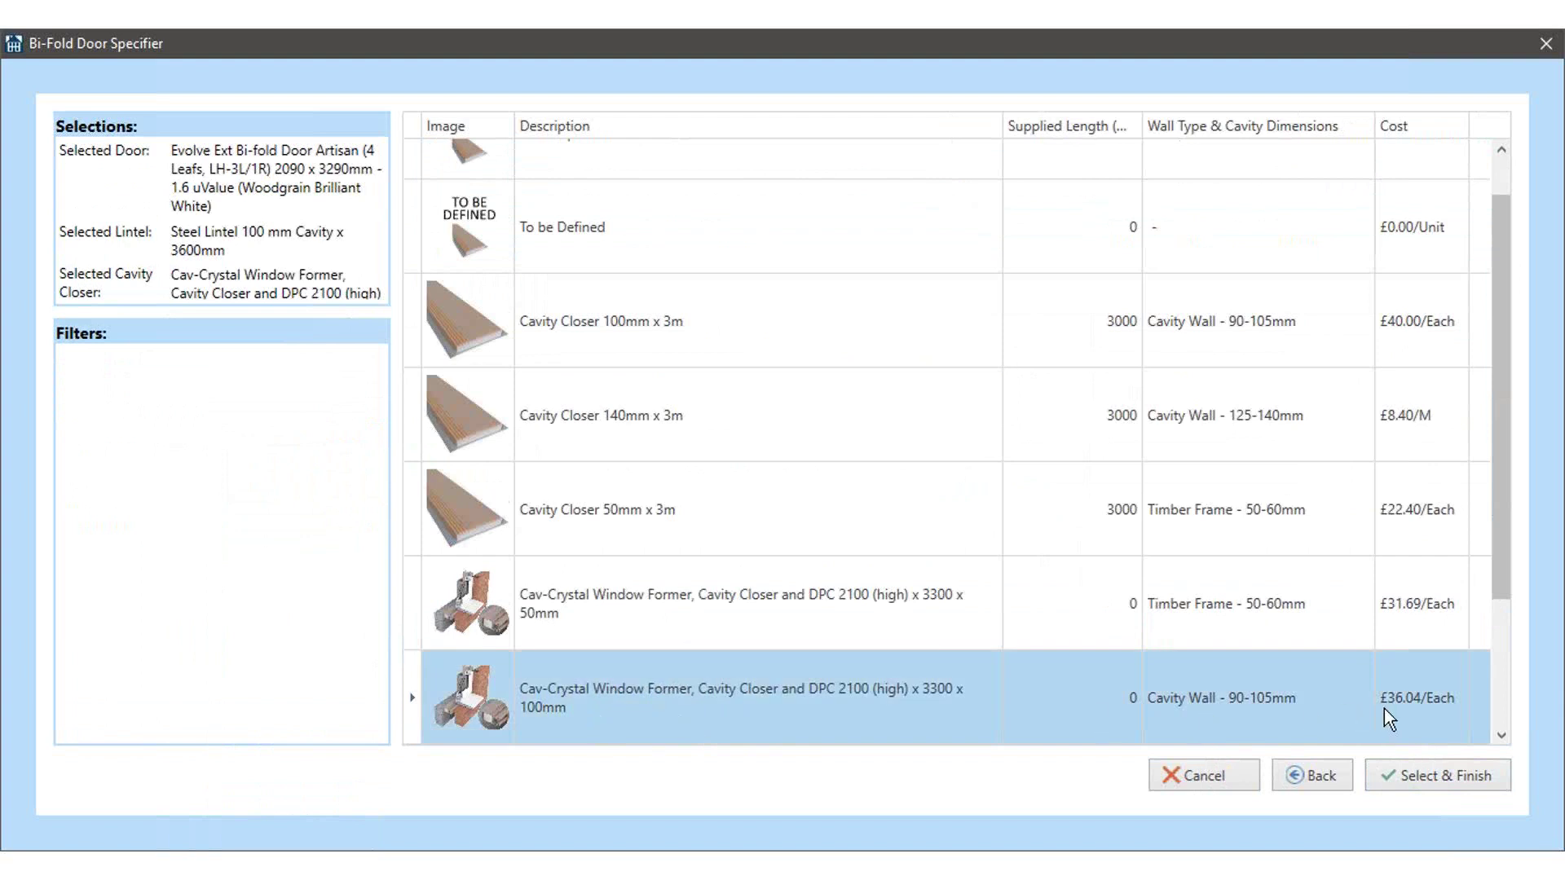
{"action": "left_click", "coordinate": [1415, 774]}
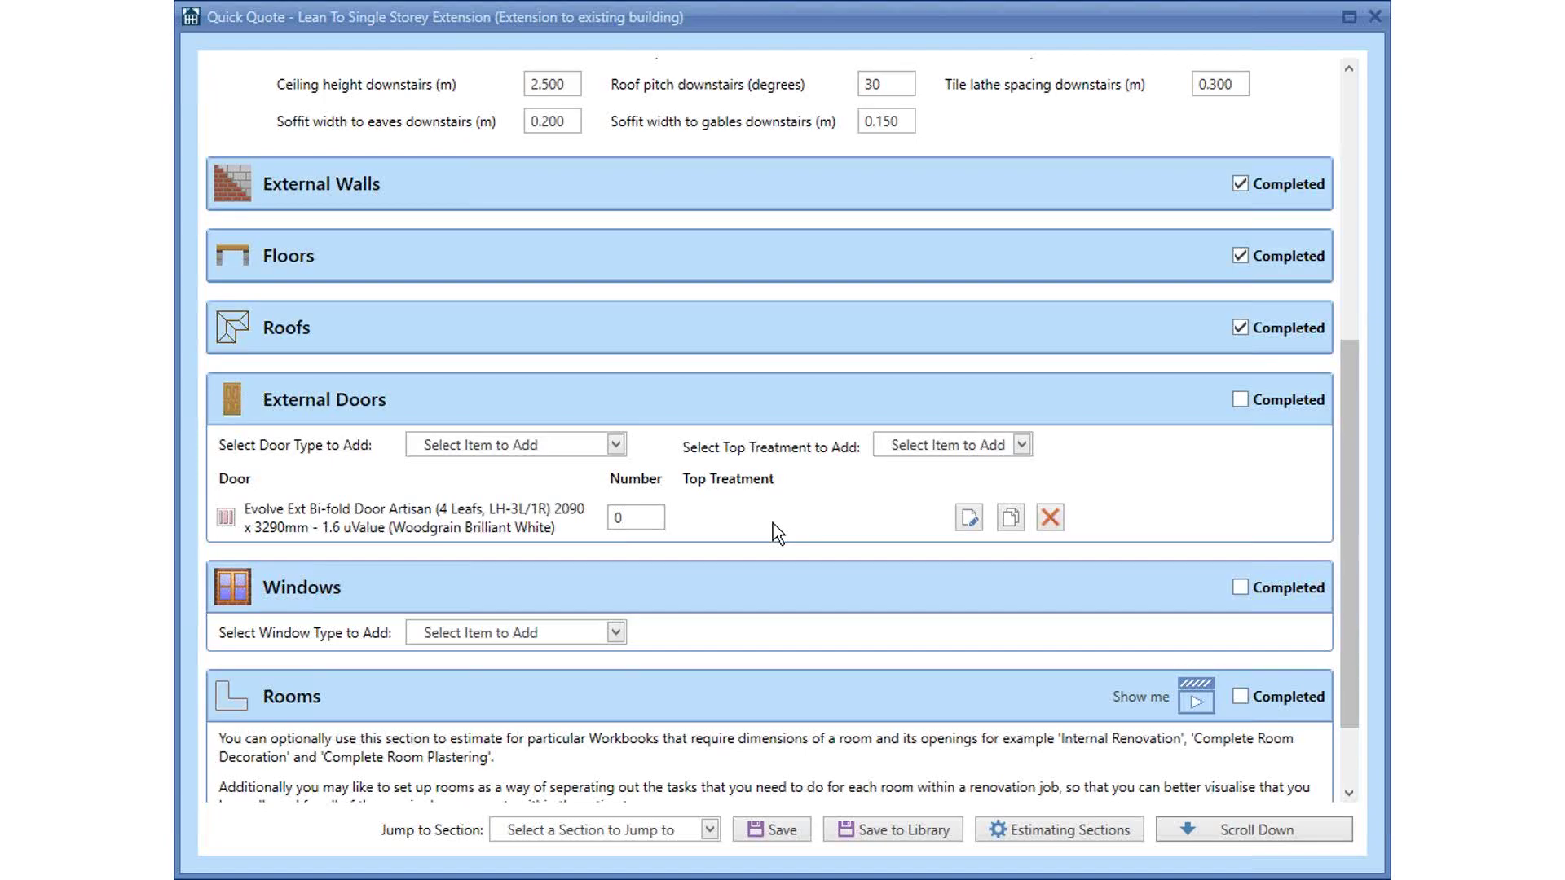
- Set the number of bi-fold doors to 1 and mark the External Doors section as completed
{"action": "left_click", "coordinate": [642, 519]}
{"action": "type", "text": "1"}
{"action": "left_click", "coordinate": [721, 558]}
{"action": "left_click", "coordinate": [1256, 401]}
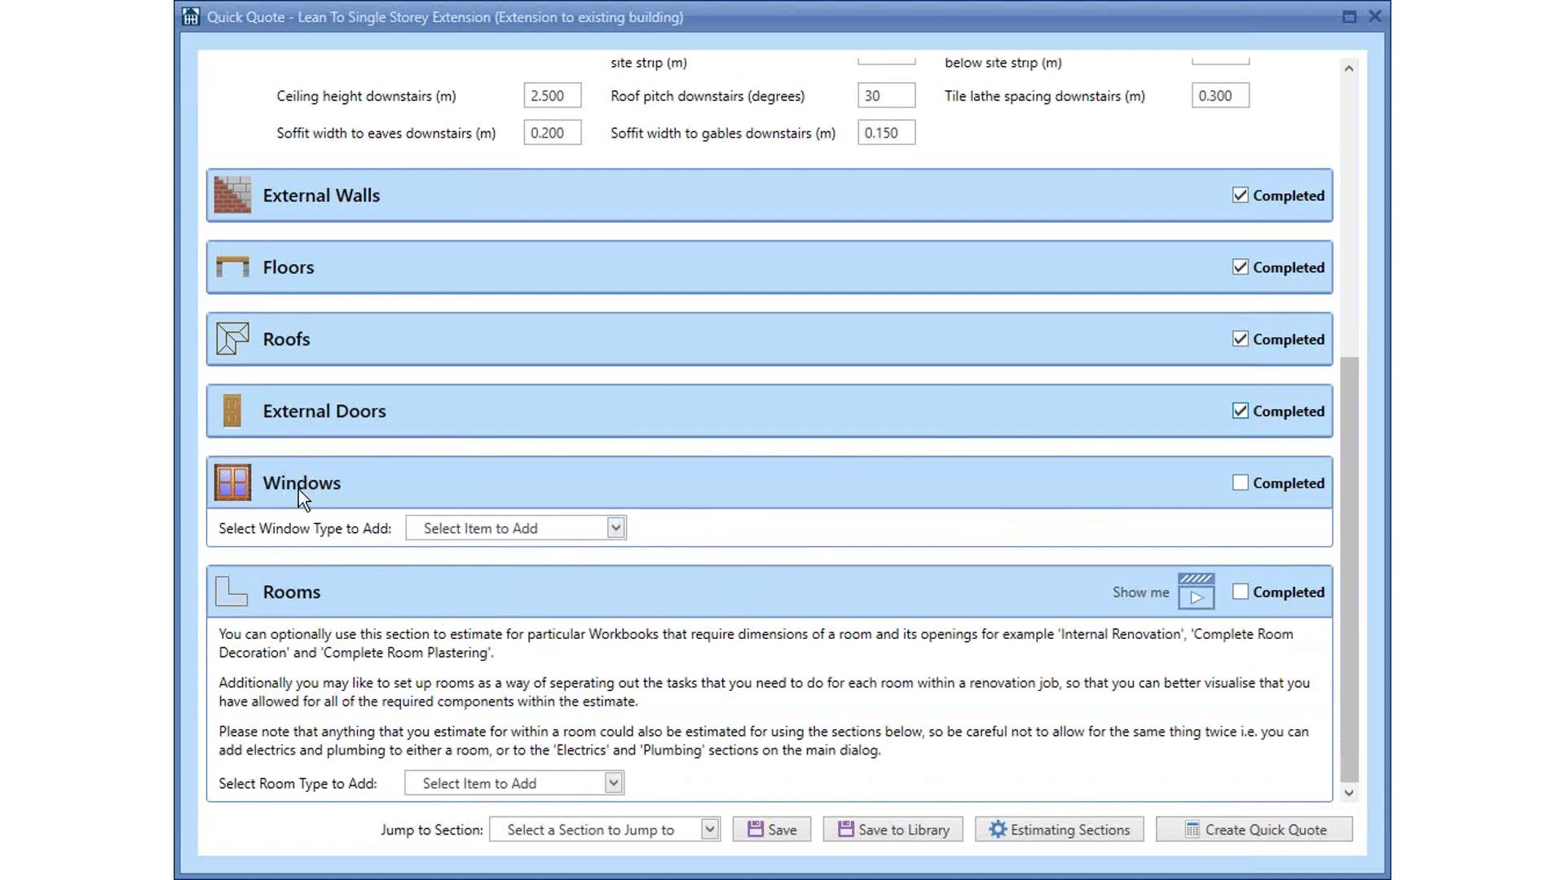
- Open the Crystal Direct PVCu Windows catalogue and filter the windows by Style 84
{"action": "left_click", "coordinate": [615, 530]}
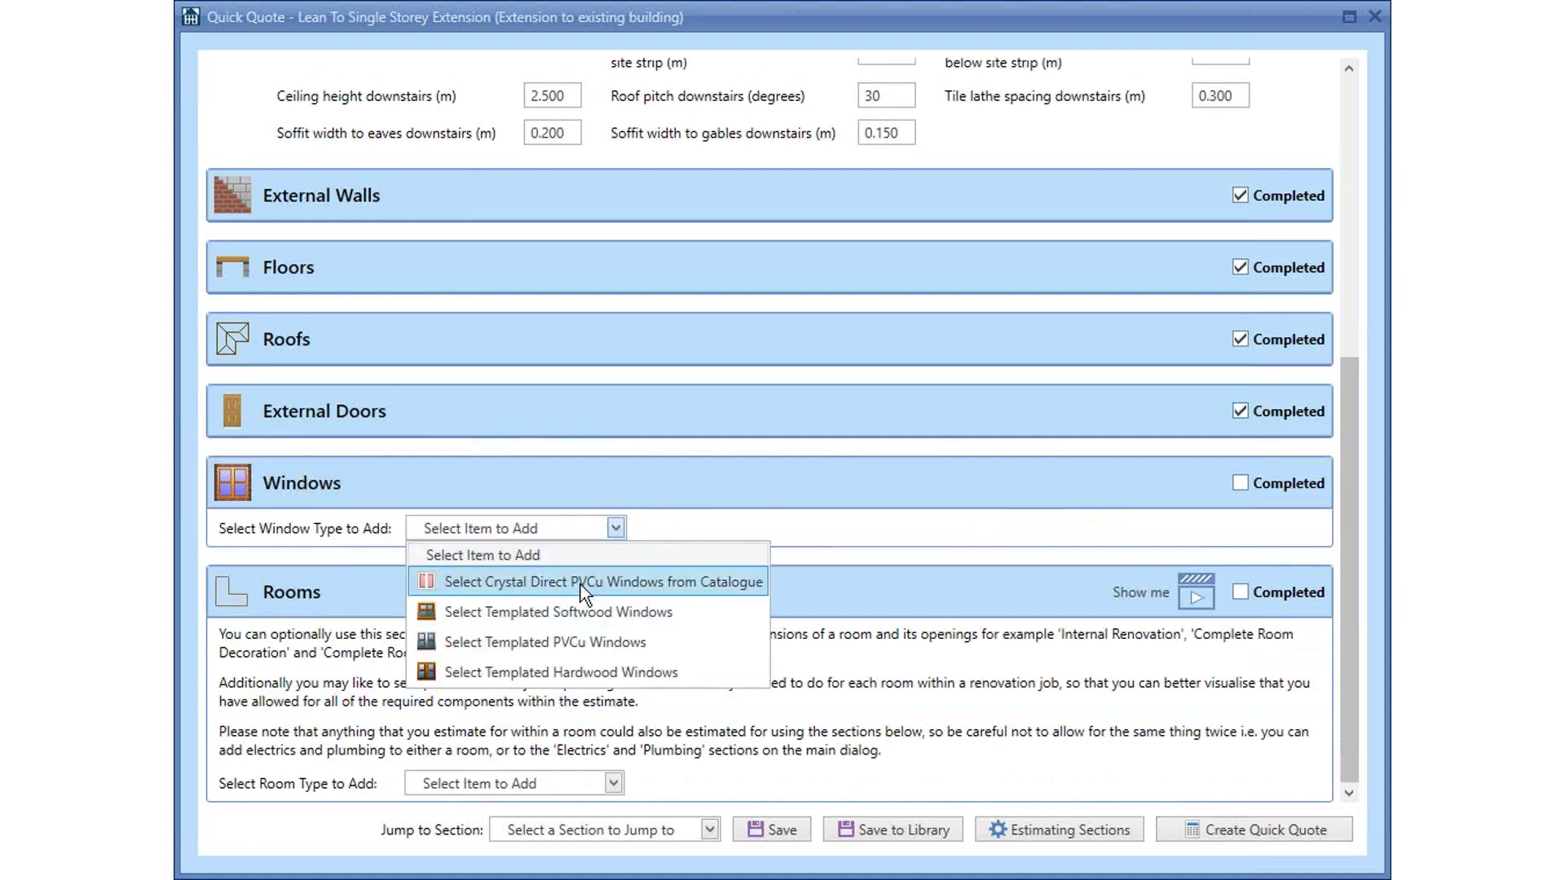
{"action": "left_click", "coordinate": [586, 583]}
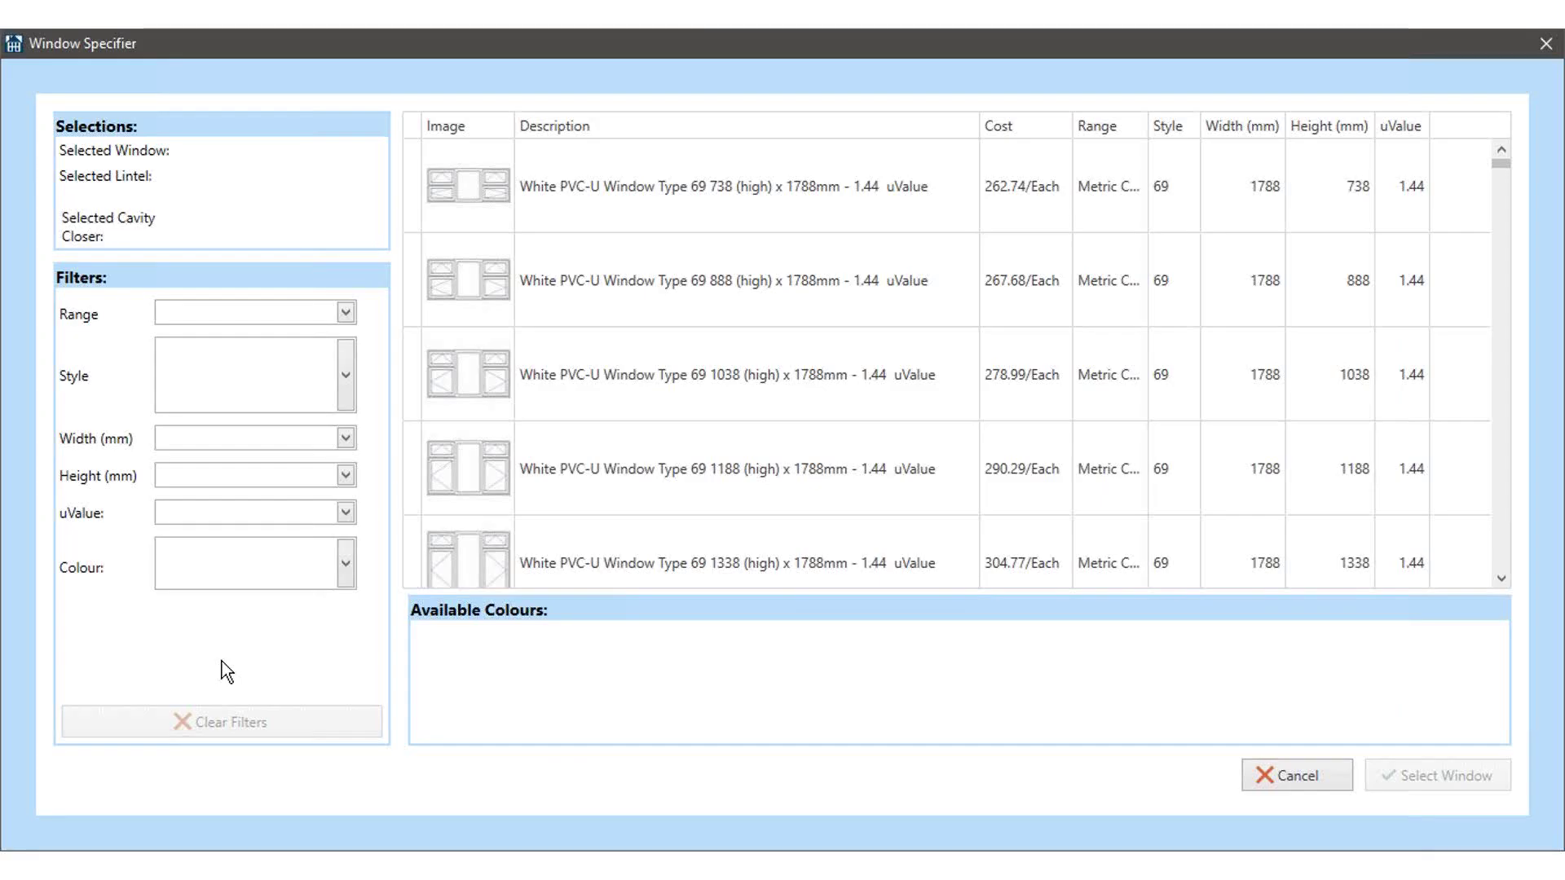
{"action": "left_click", "coordinate": [349, 381]}
{"action": "scroll", "coordinate": [326, 701], "scroll_direction": "down", "scroll_amount": 2}
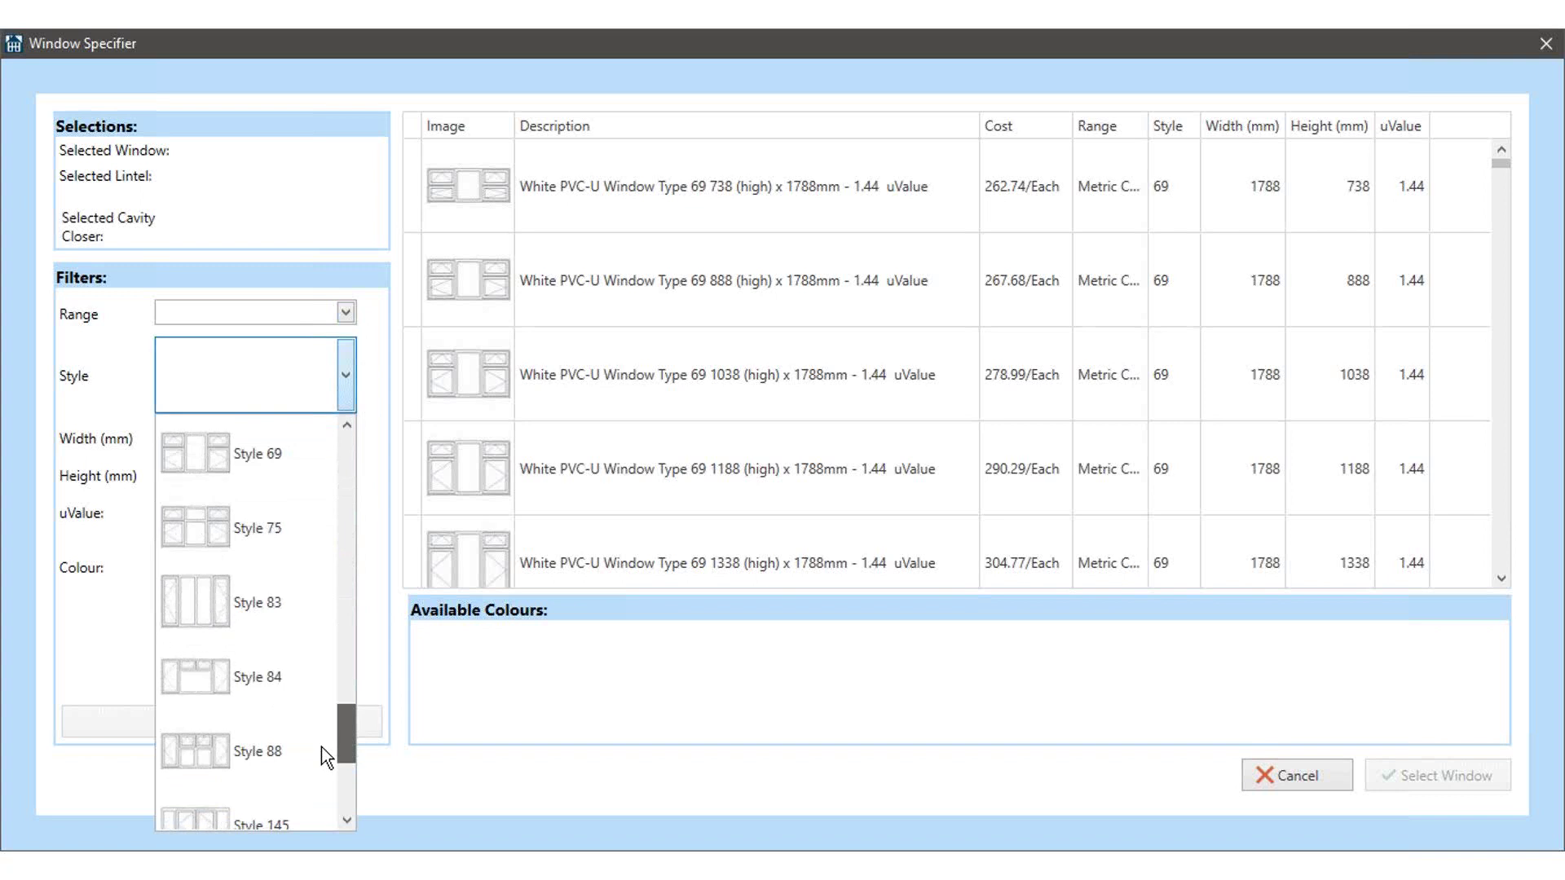
{"action": "scroll", "coordinate": [325, 748], "scroll_direction": "down", "scroll_amount": 1}
{"action": "left_click", "coordinate": [301, 611]}
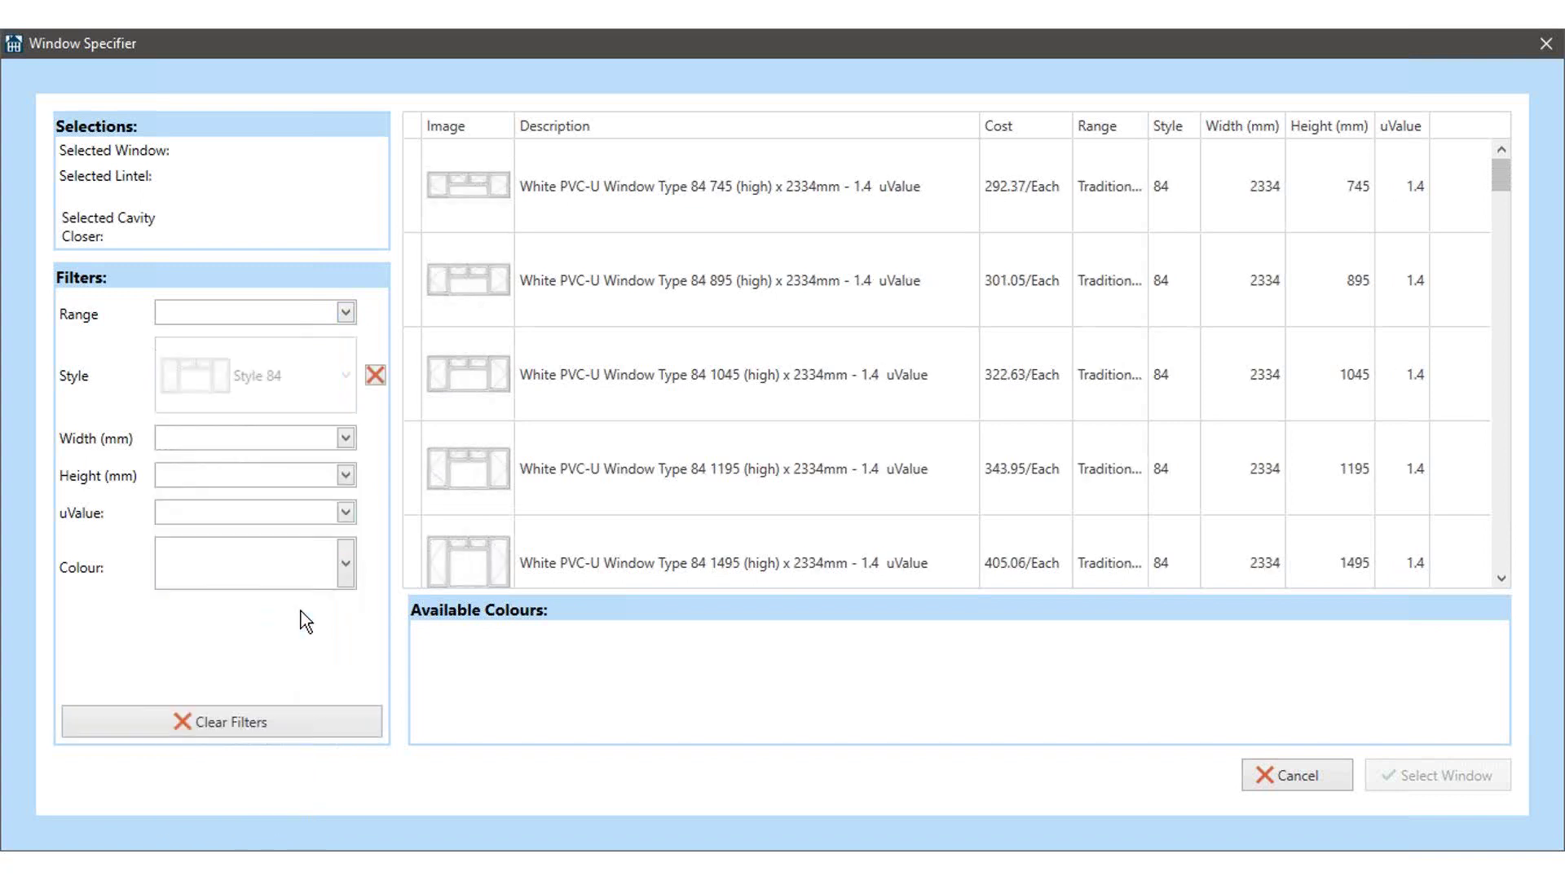
- Filter the Style 84 windows by width 2334 mm, height 1195 mm and uValue 1.1
{"action": "left_click", "coordinate": [345, 439]}
{"action": "left_click", "coordinate": [301, 466]}
{"action": "left_click", "coordinate": [306, 480]}
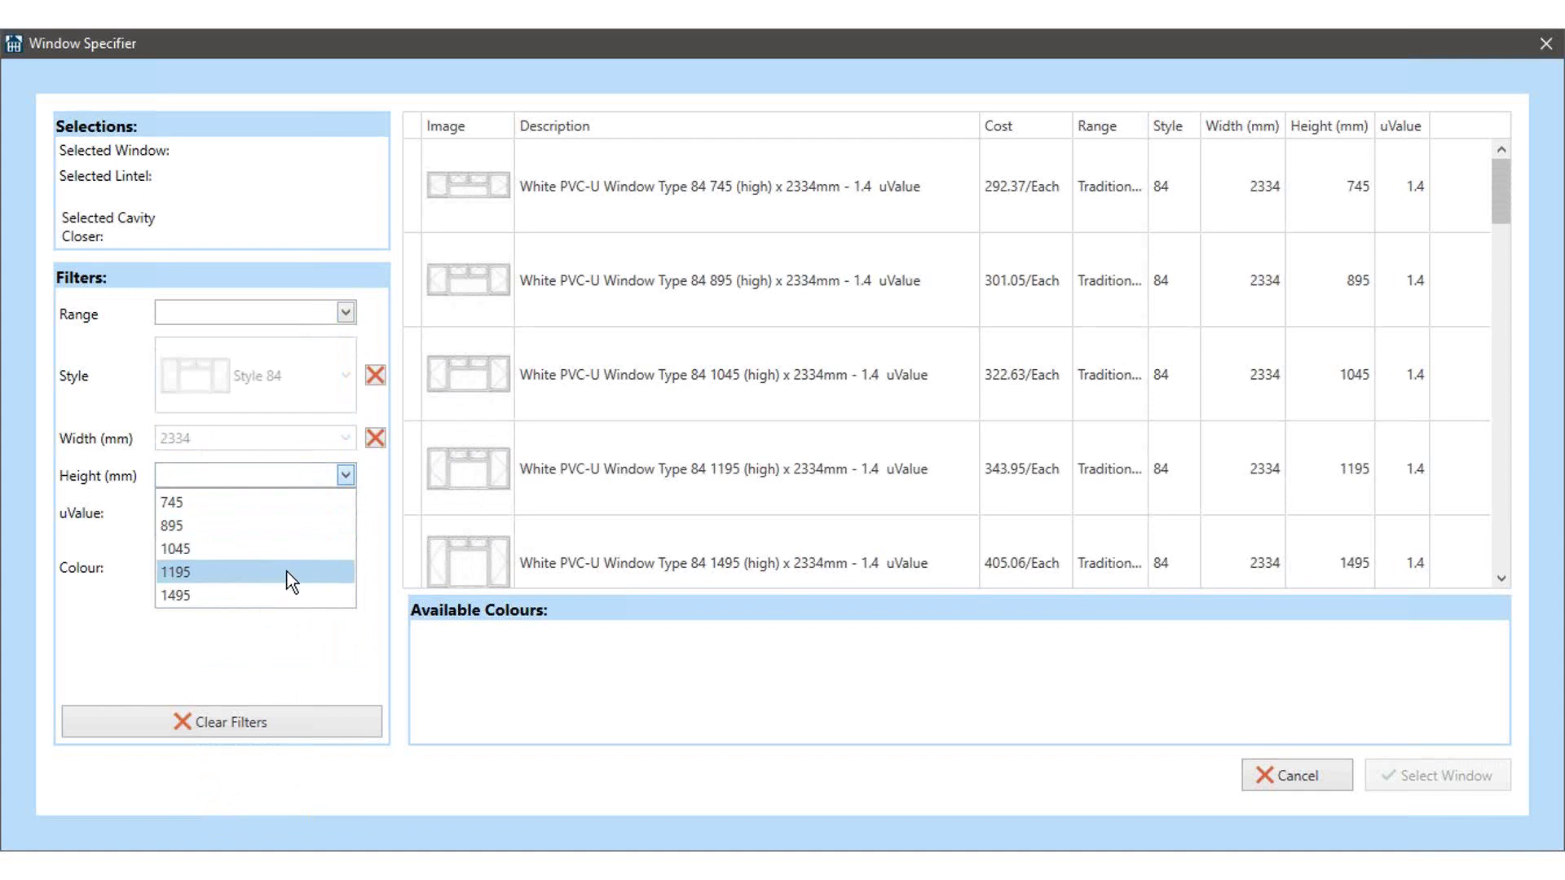
{"action": "left_click", "coordinate": [286, 572]}
{"action": "left_click", "coordinate": [285, 515]}
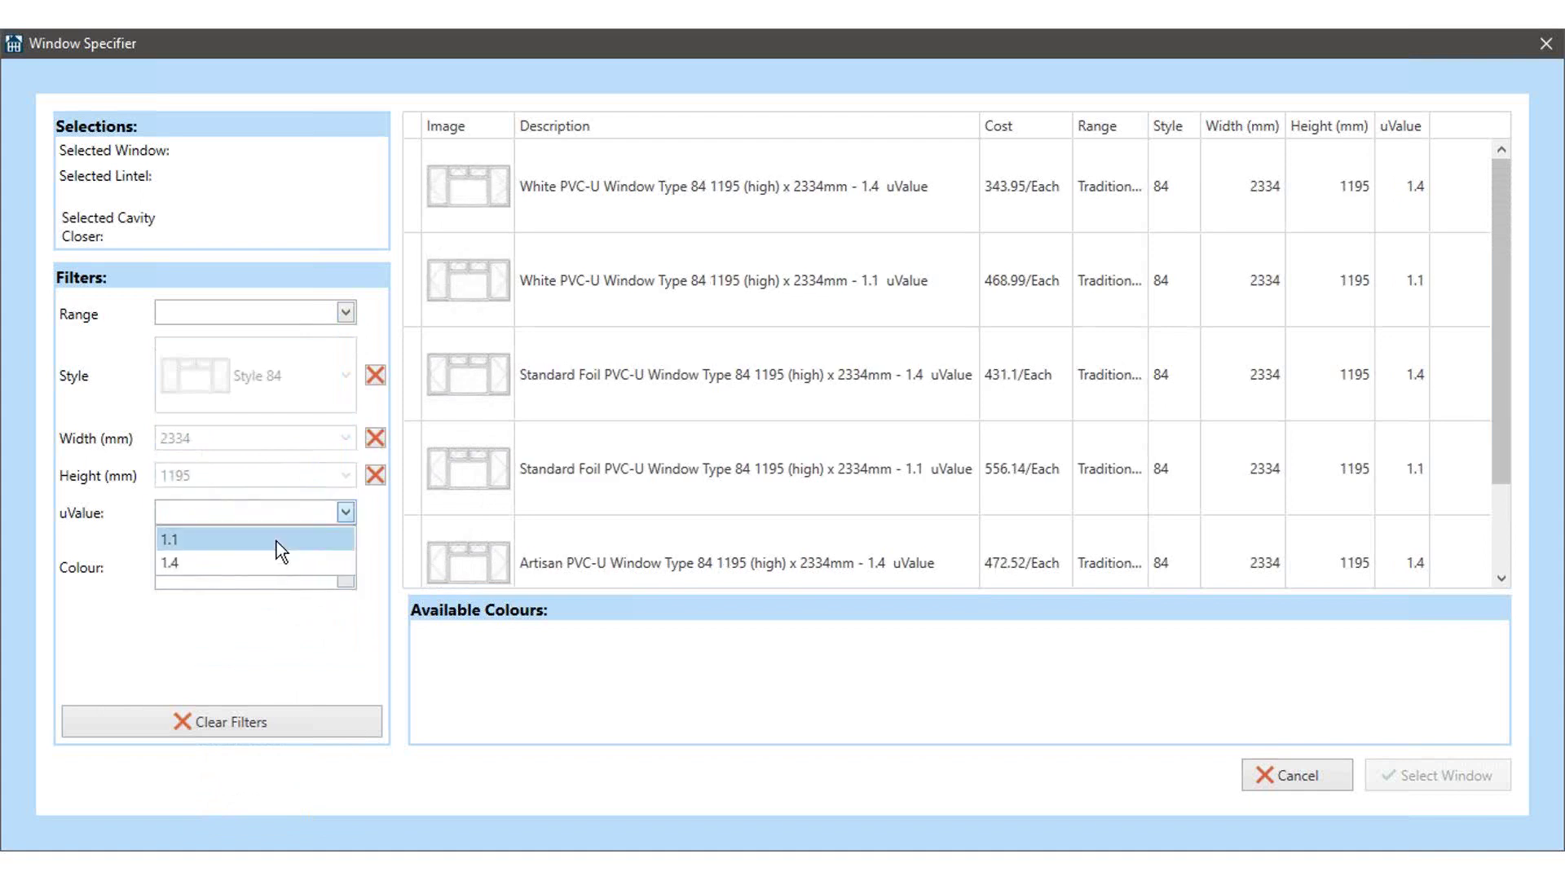
{"action": "left_click", "coordinate": [323, 541]}
- Select the Artisan PVC-U Window Type 84 1195 (high) x 2334mm in Woodgrain Brilliant White
{"action": "left_click", "coordinate": [995, 399]}
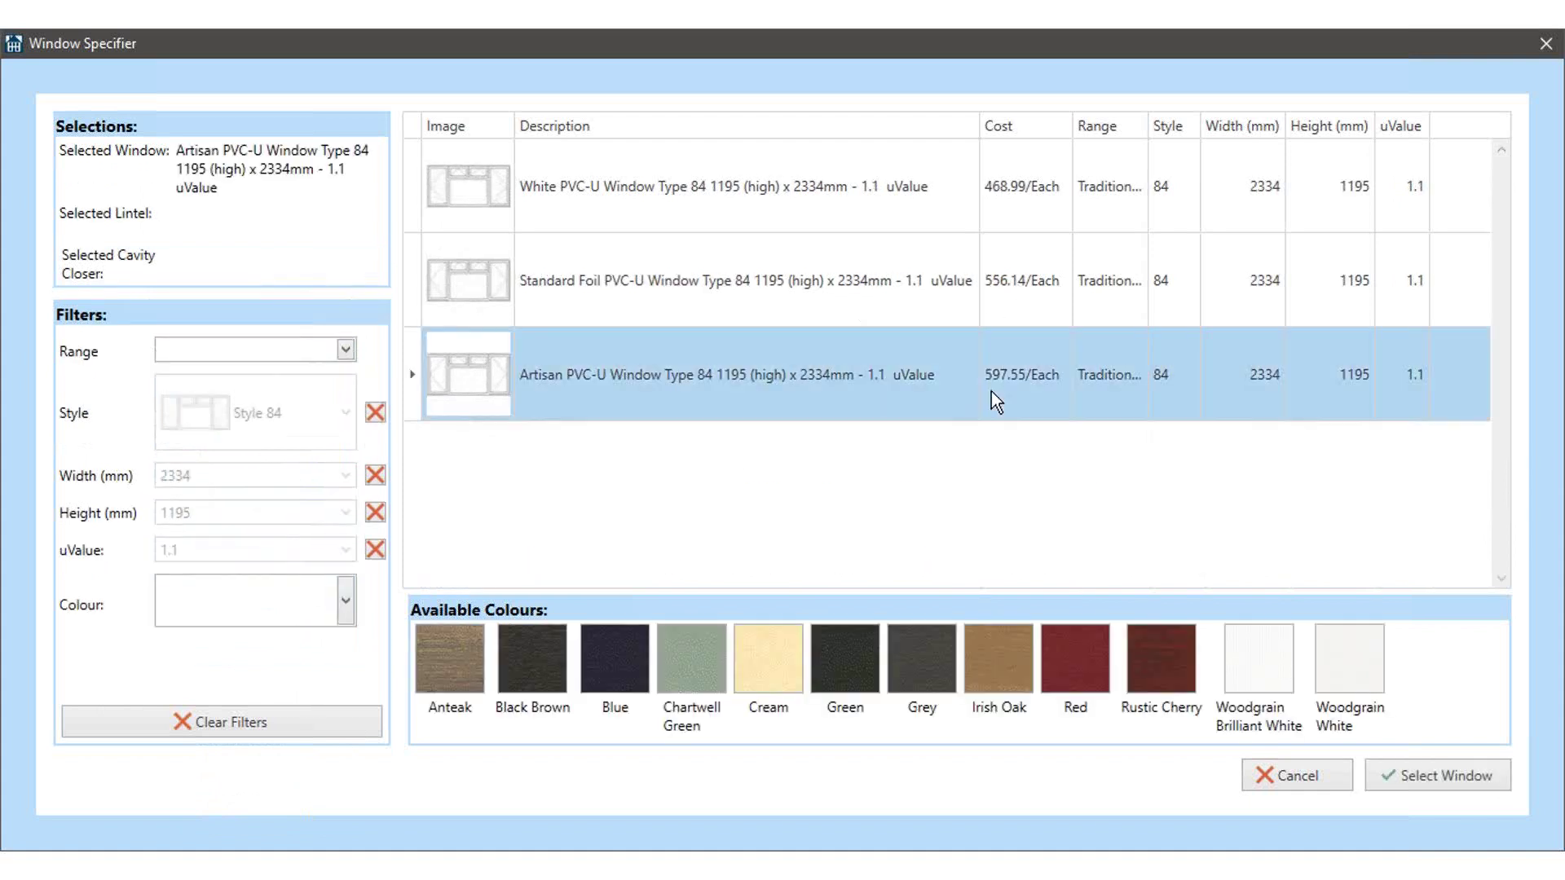
{"action": "left_click", "coordinate": [1236, 692]}
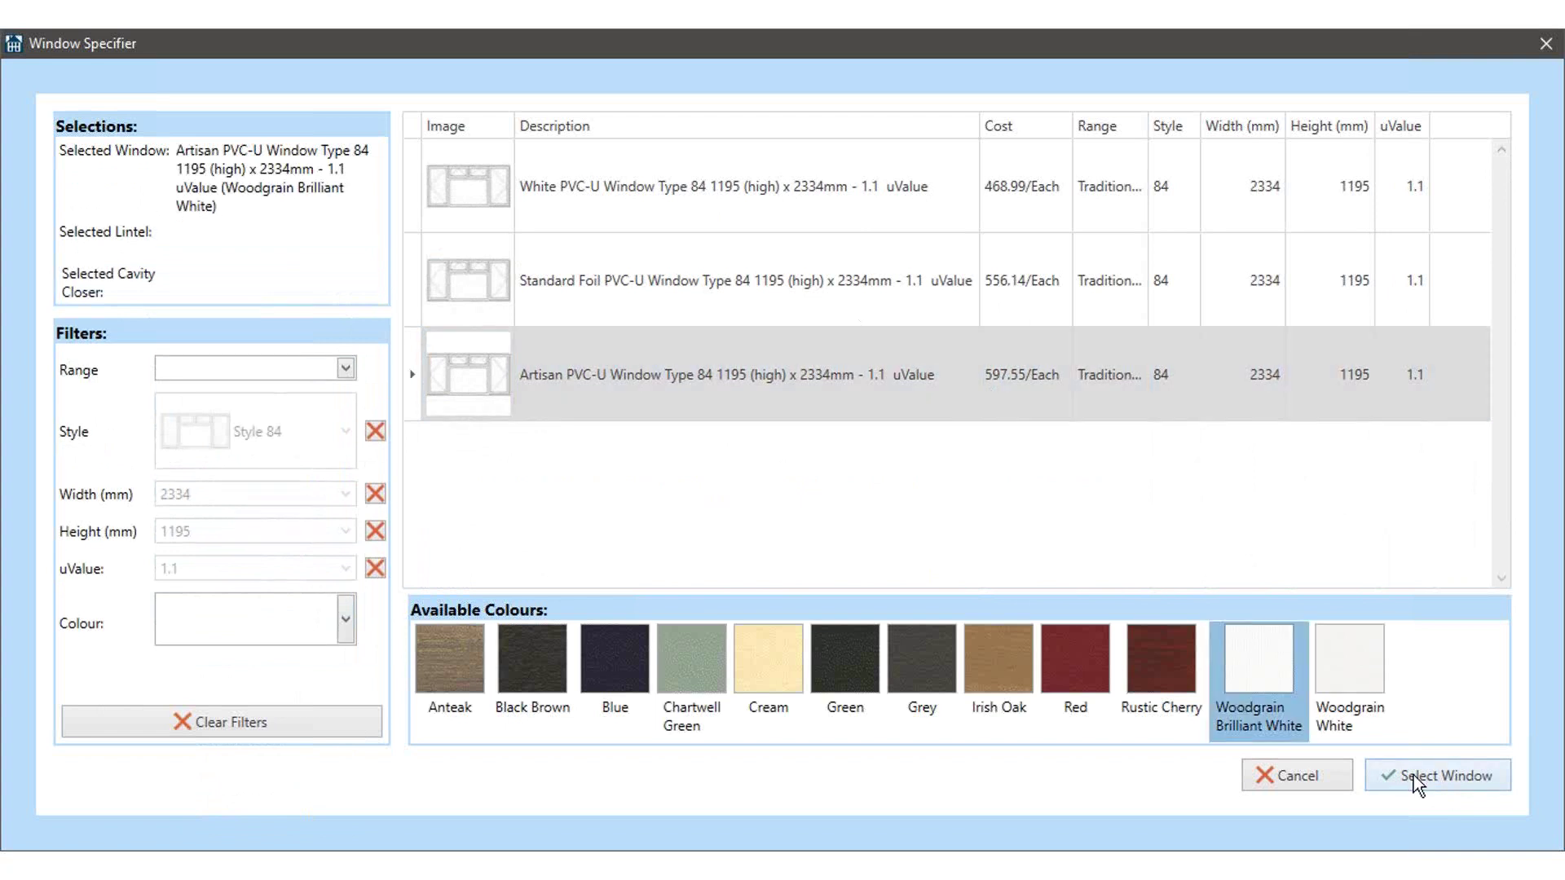
{"action": "left_click", "coordinate": [1454, 779]}
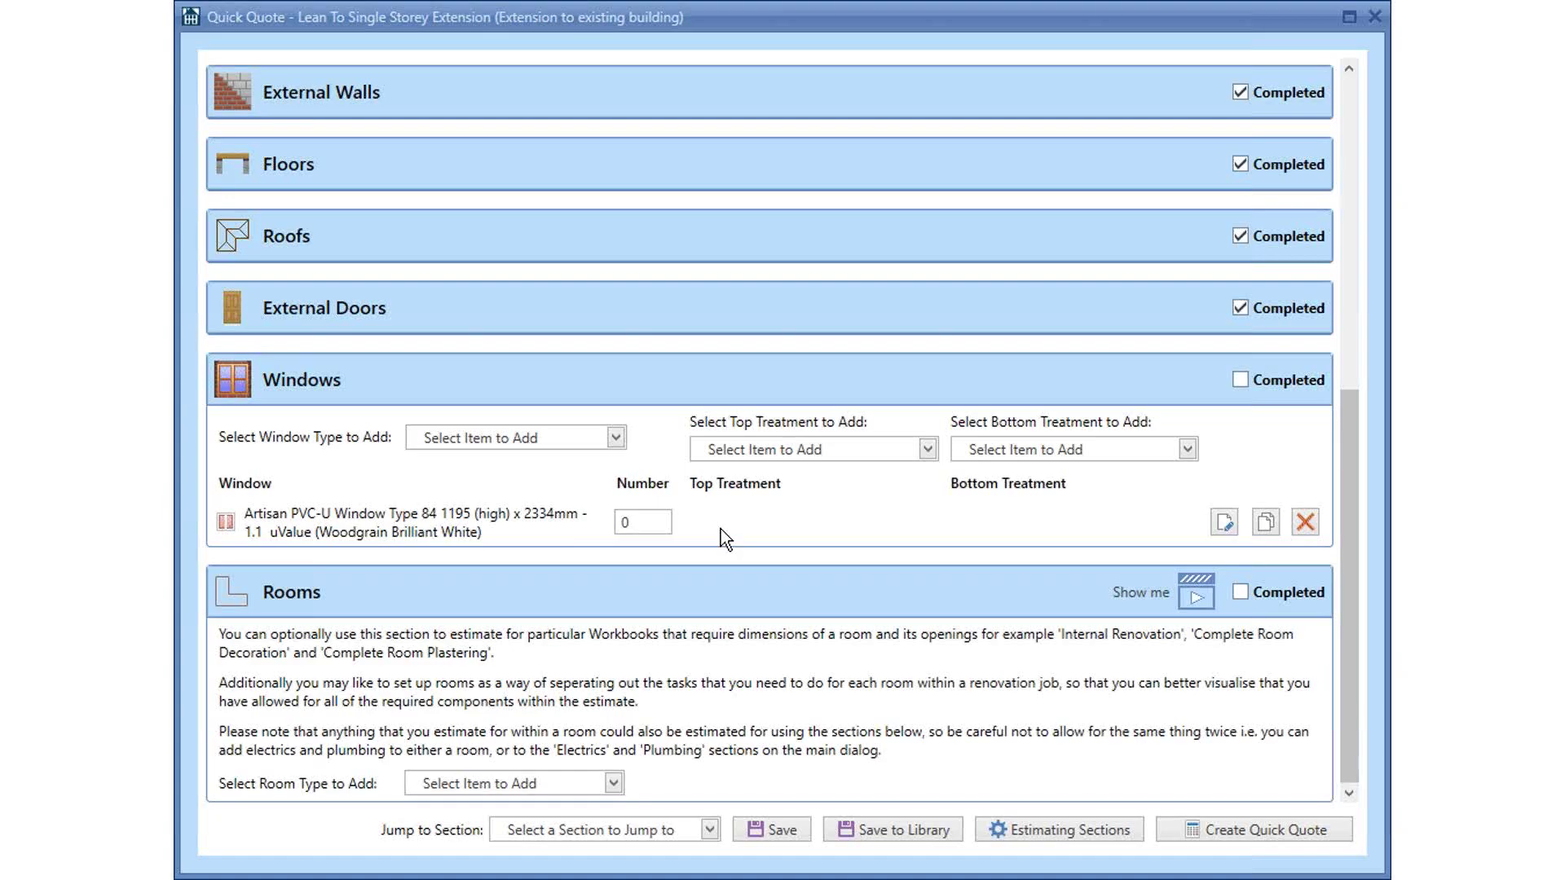
- Enter the number of Artisan windows and mark the Windows section as completed
{"action": "left_click", "coordinate": [661, 525]}
{"action": "left_click", "coordinate": [799, 545]}
{"action": "left_click", "coordinate": [1241, 380]}
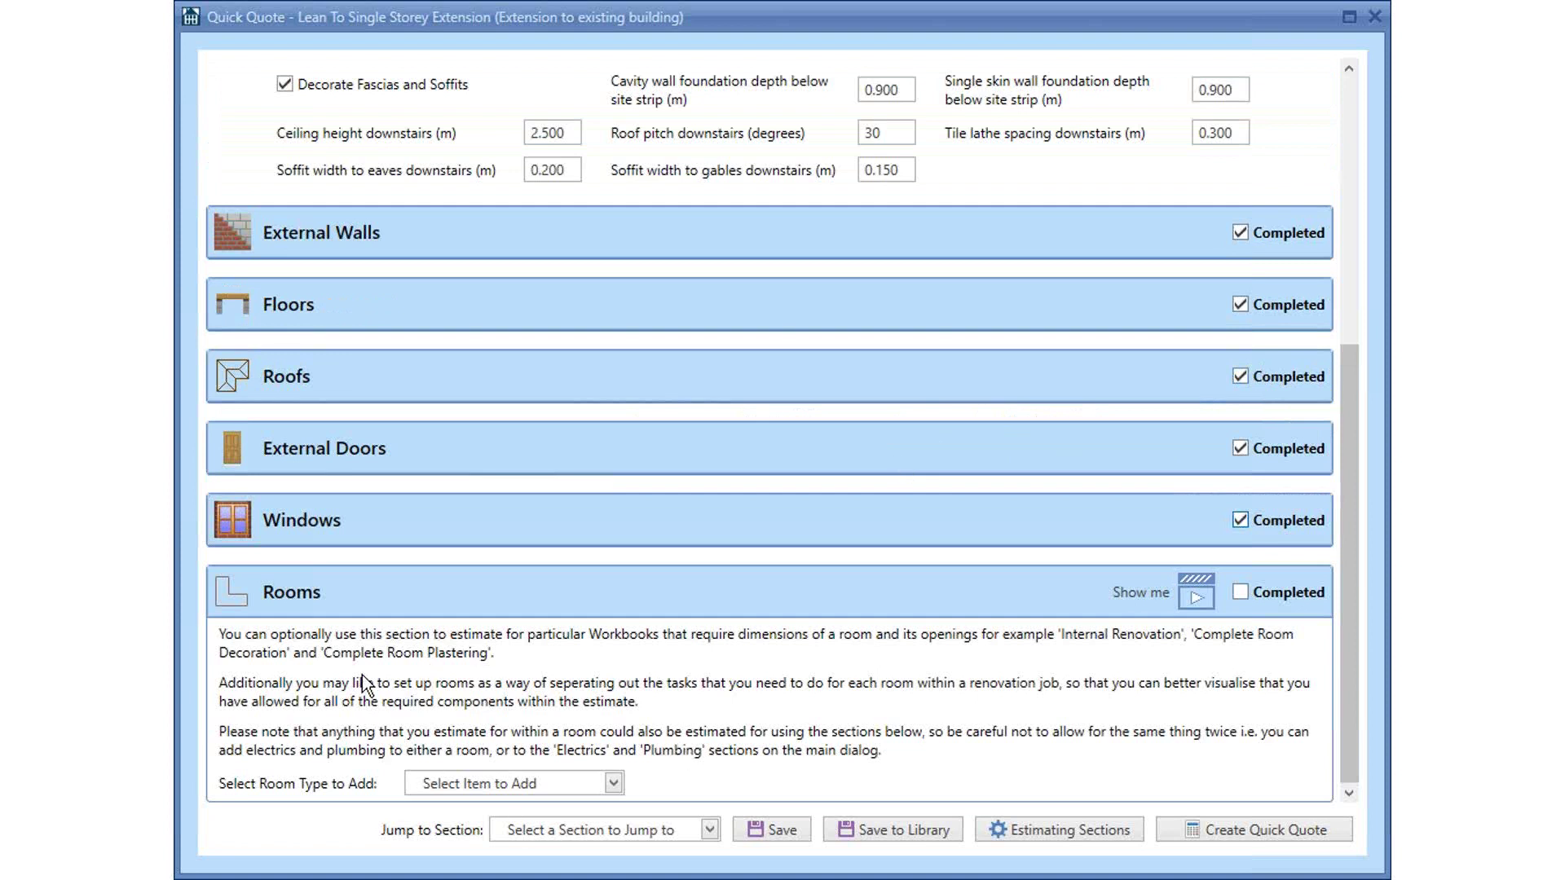
- Add a Rectangular Room with a Flat Ceiling described as Family Room, and check its length, width and wall height
{"action": "left_click", "coordinate": [495, 784]}
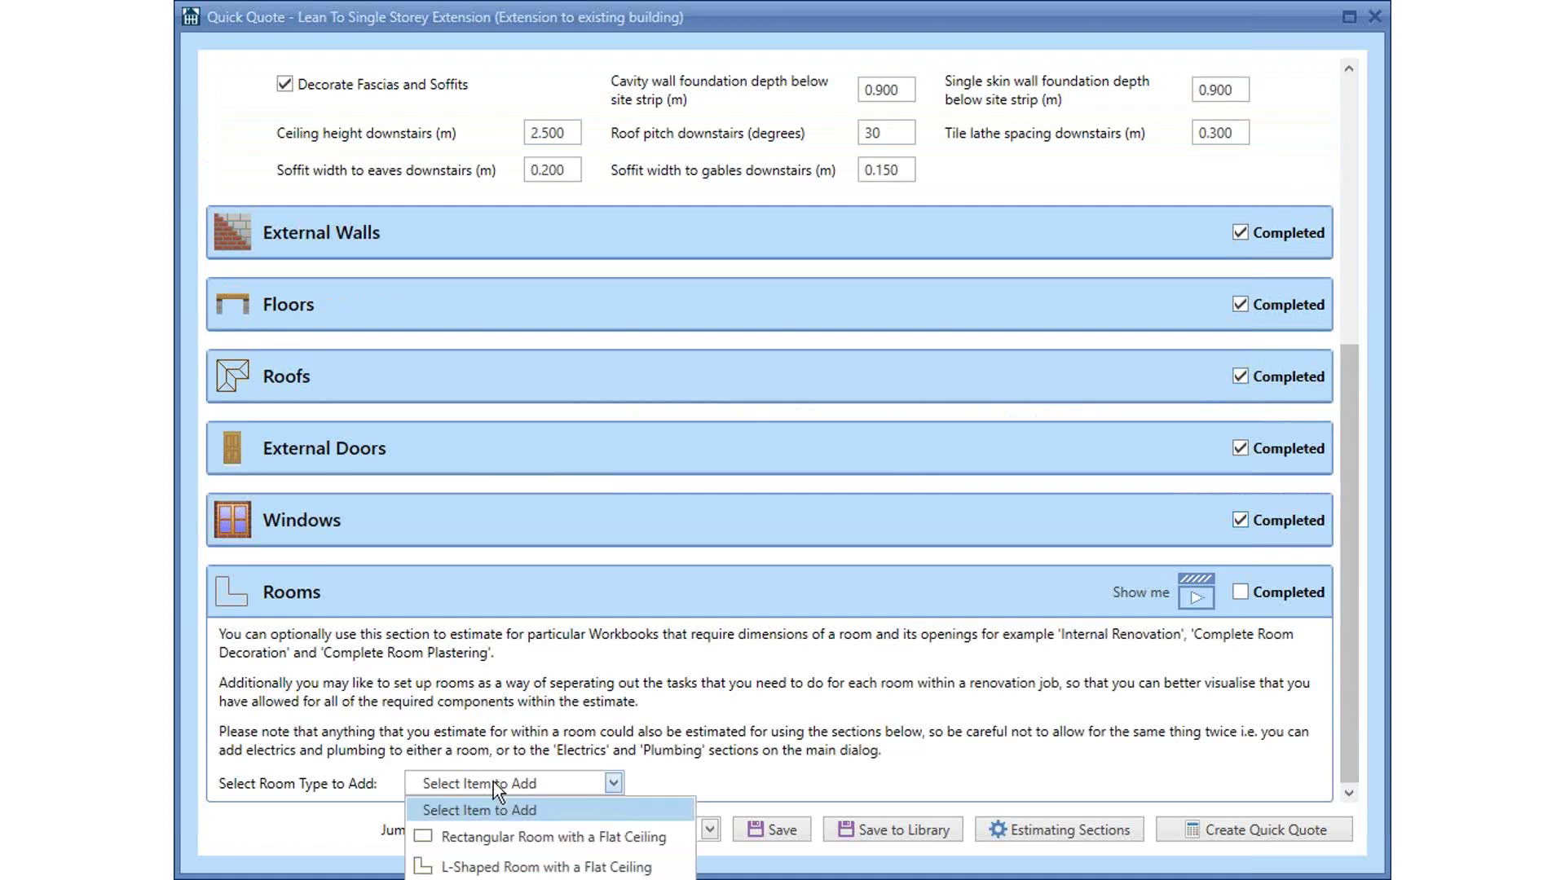
{"action": "left_click", "coordinate": [516, 838]}
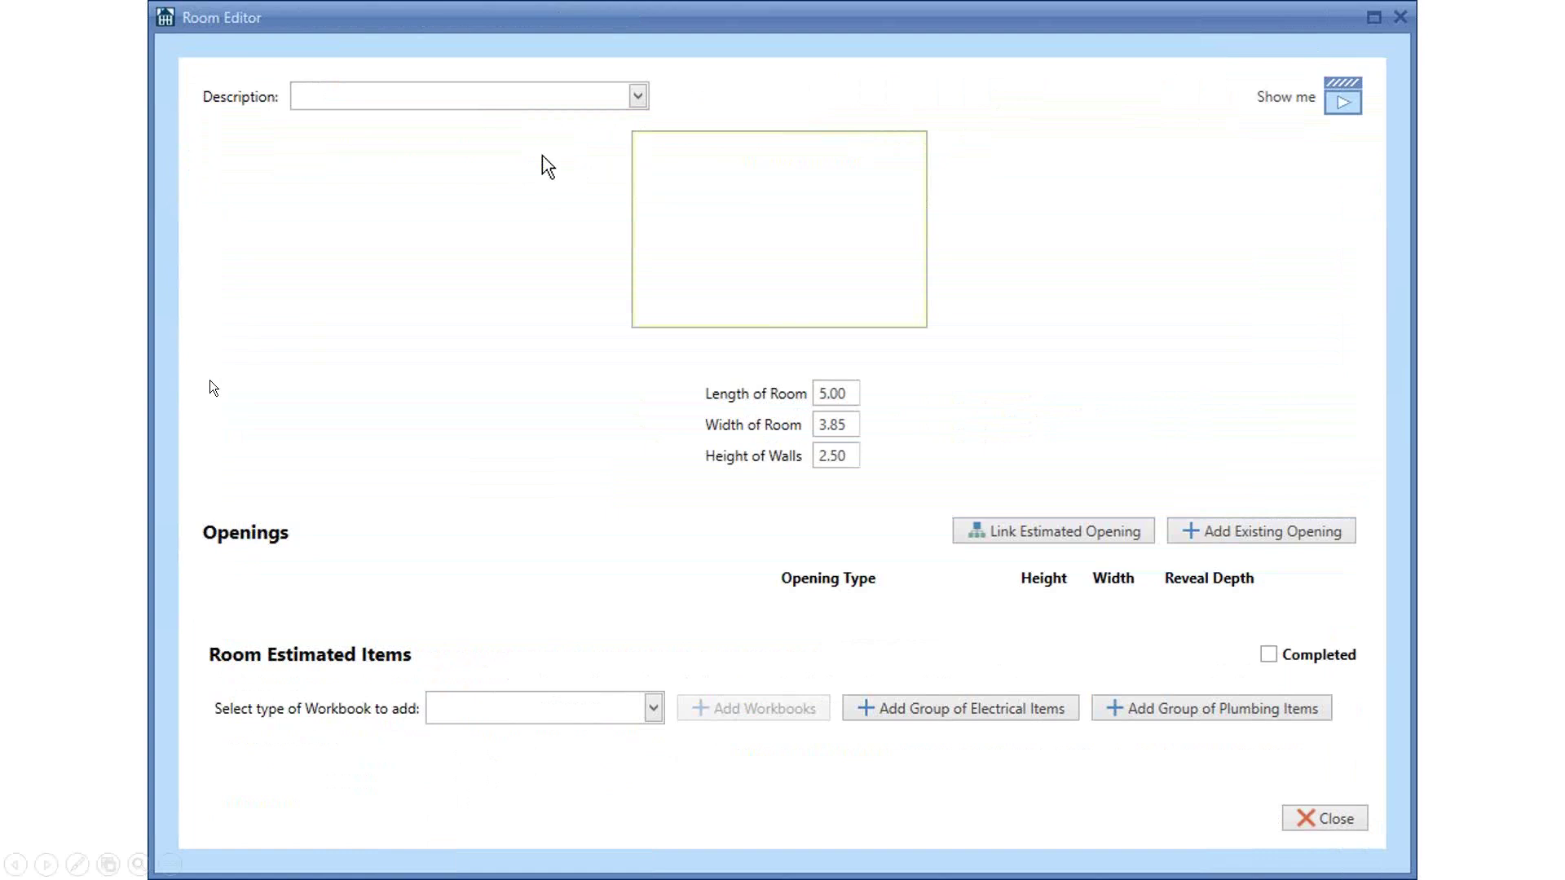
{"action": "left_click", "coordinate": [637, 96]}
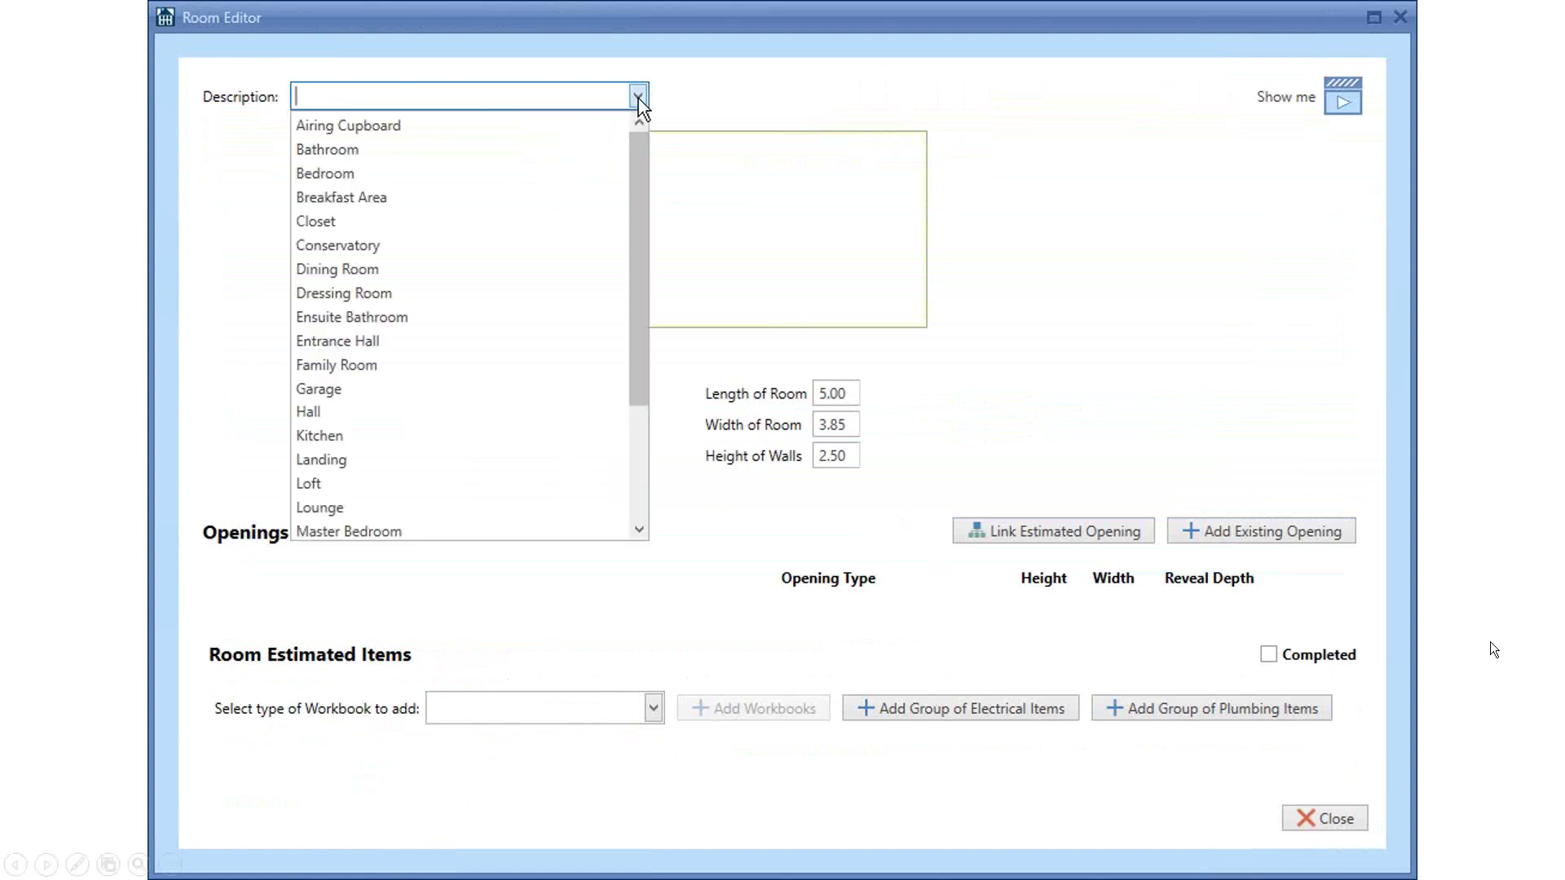
{"action": "left_click", "coordinate": [402, 365]}
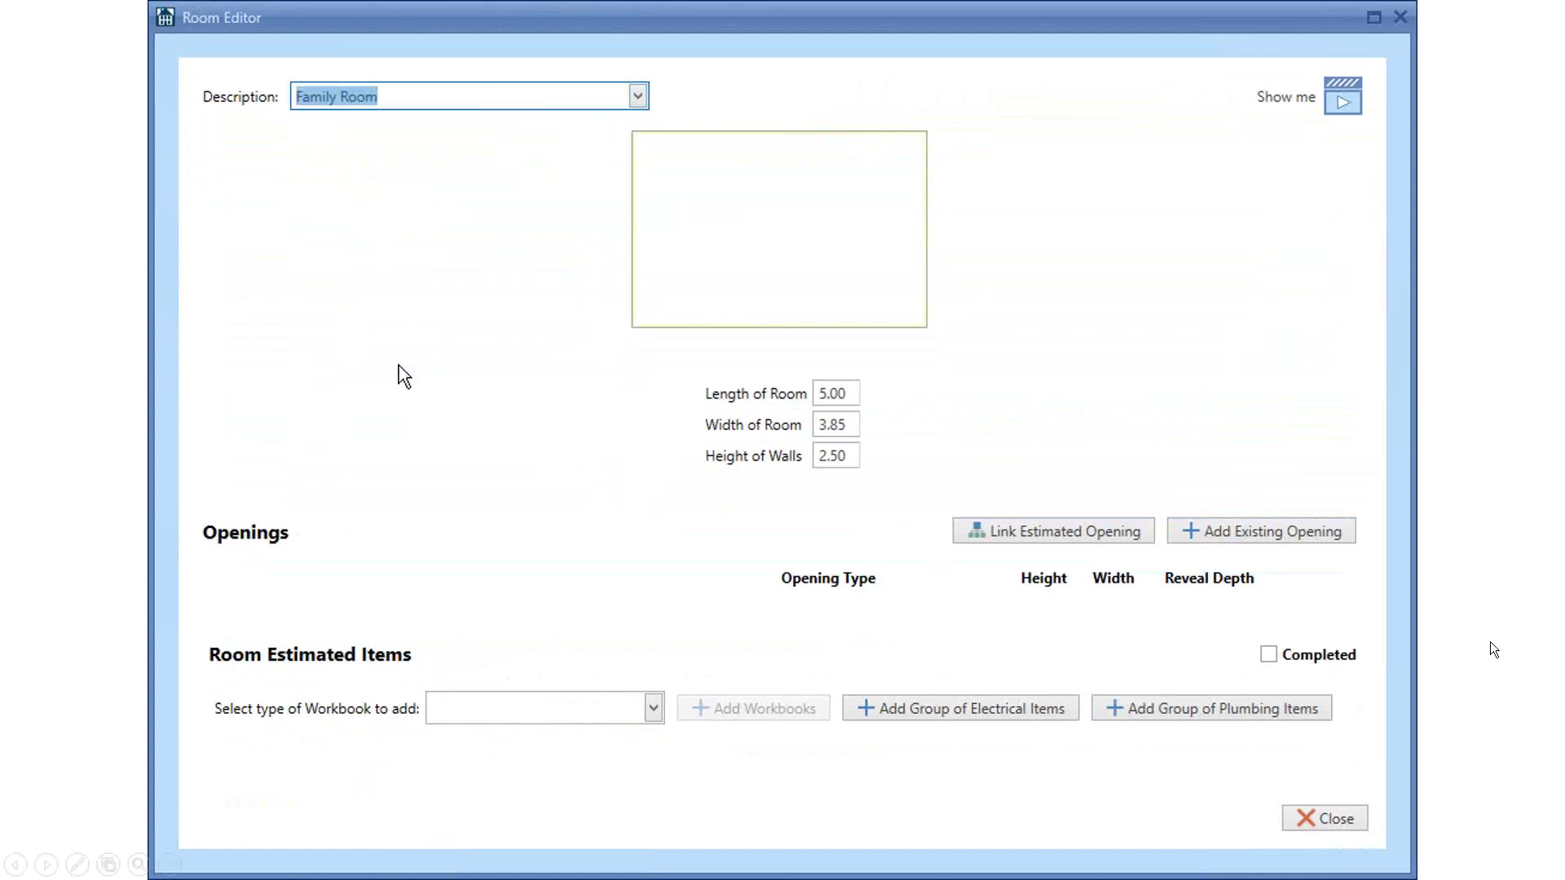
{"action": "left_click", "coordinate": [835, 402]}
{"action": "left_click", "coordinate": [825, 424]}
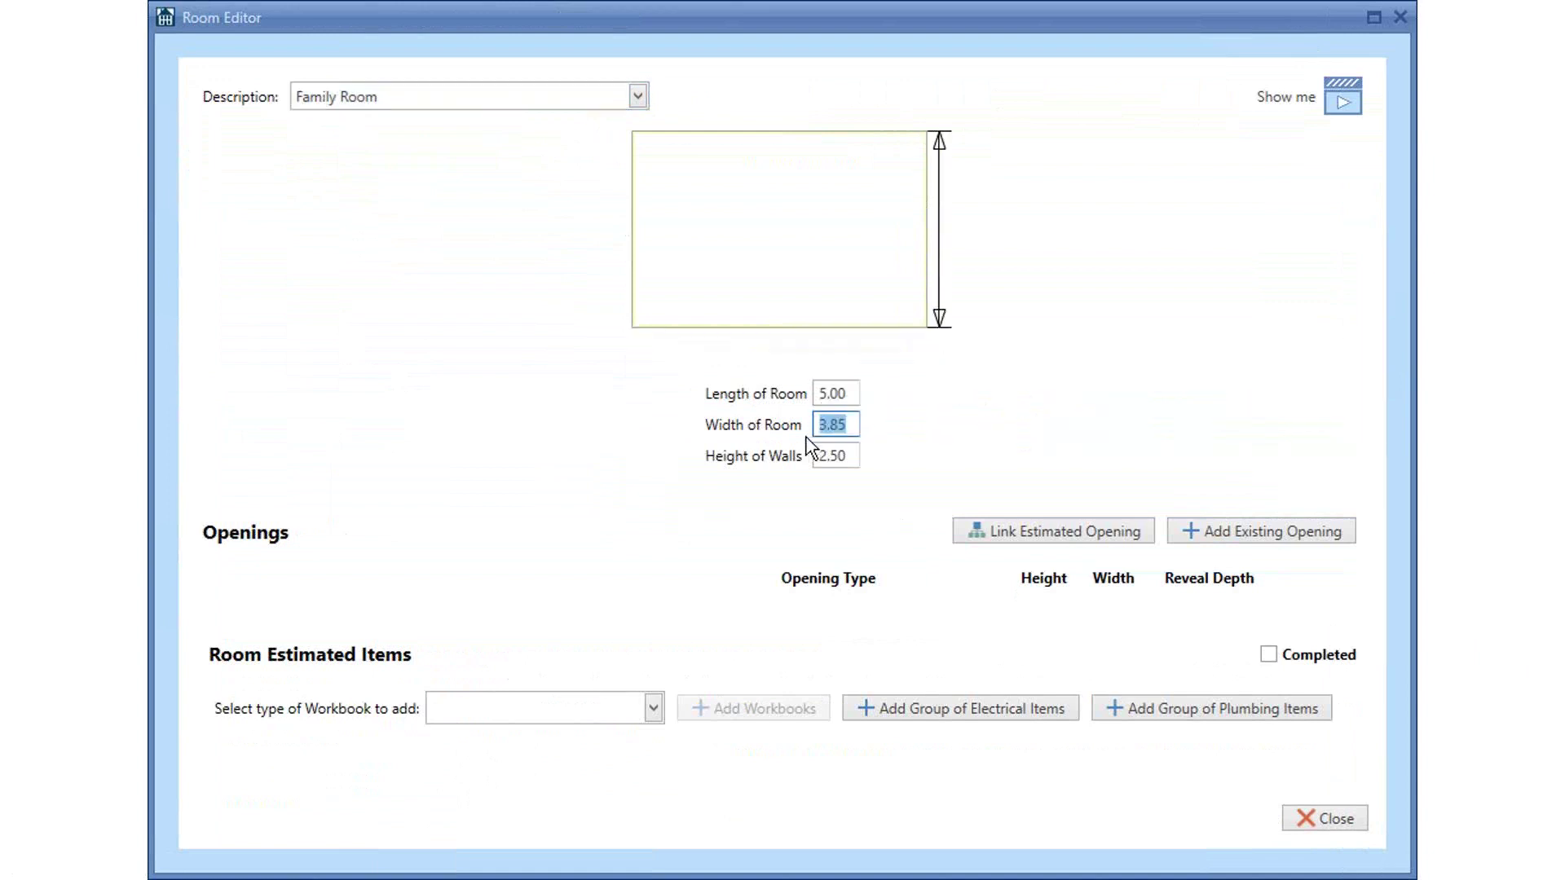
{"action": "left_click", "coordinate": [835, 458]}
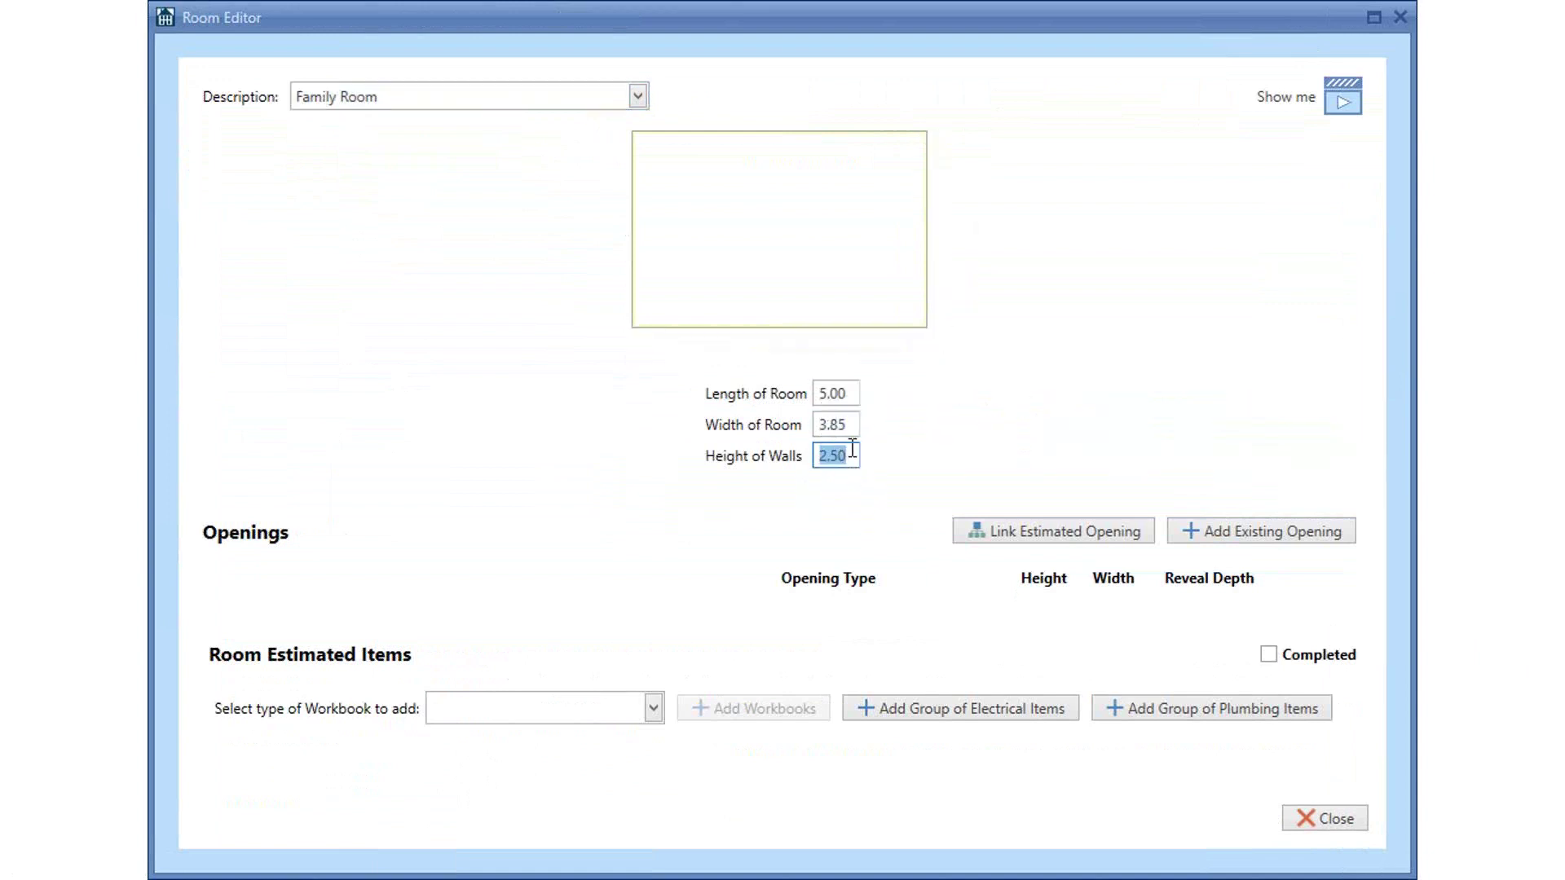
{"action": "left_click", "coordinate": [1004, 453]}
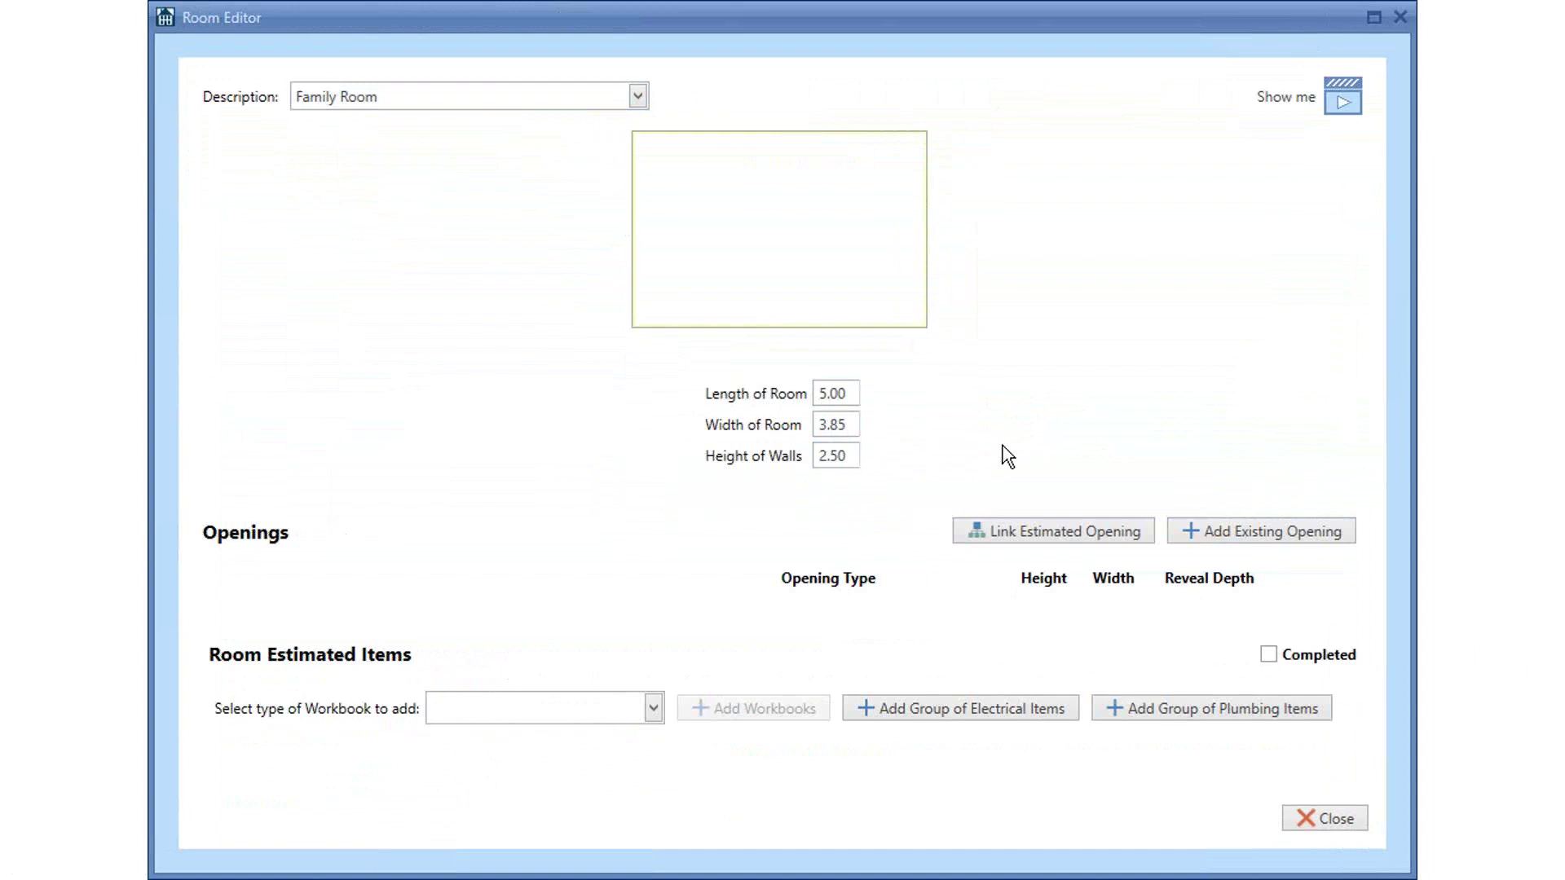
- Add the Family Room group of electrical items to the room with a quantity of 1
{"action": "left_click", "coordinate": [893, 719]}
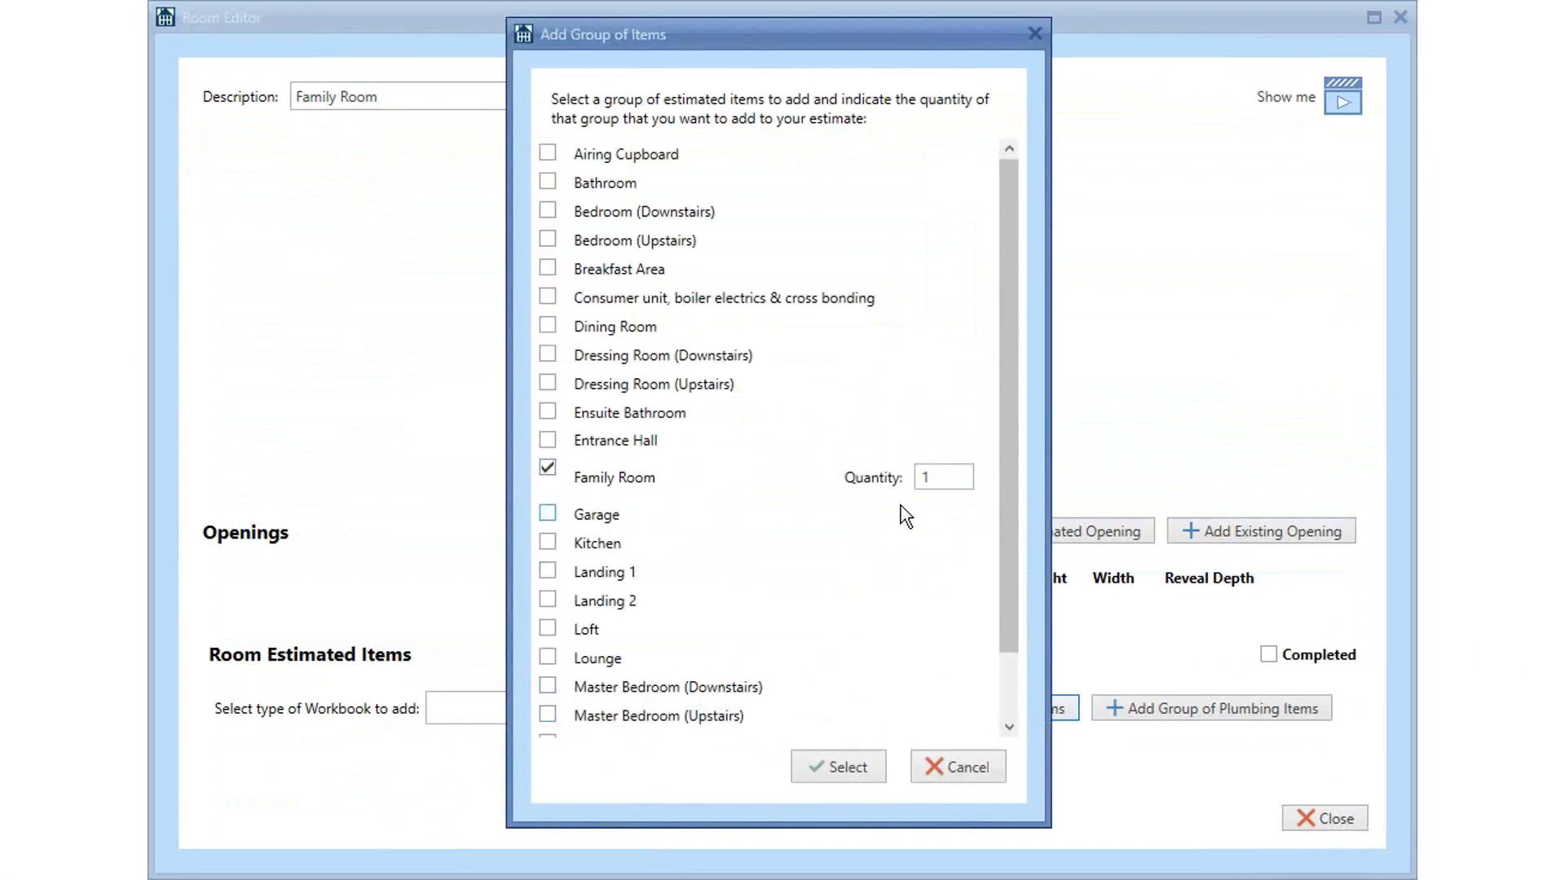
{"action": "left_click", "coordinate": [943, 478]}
{"action": "left_click", "coordinate": [858, 766]}
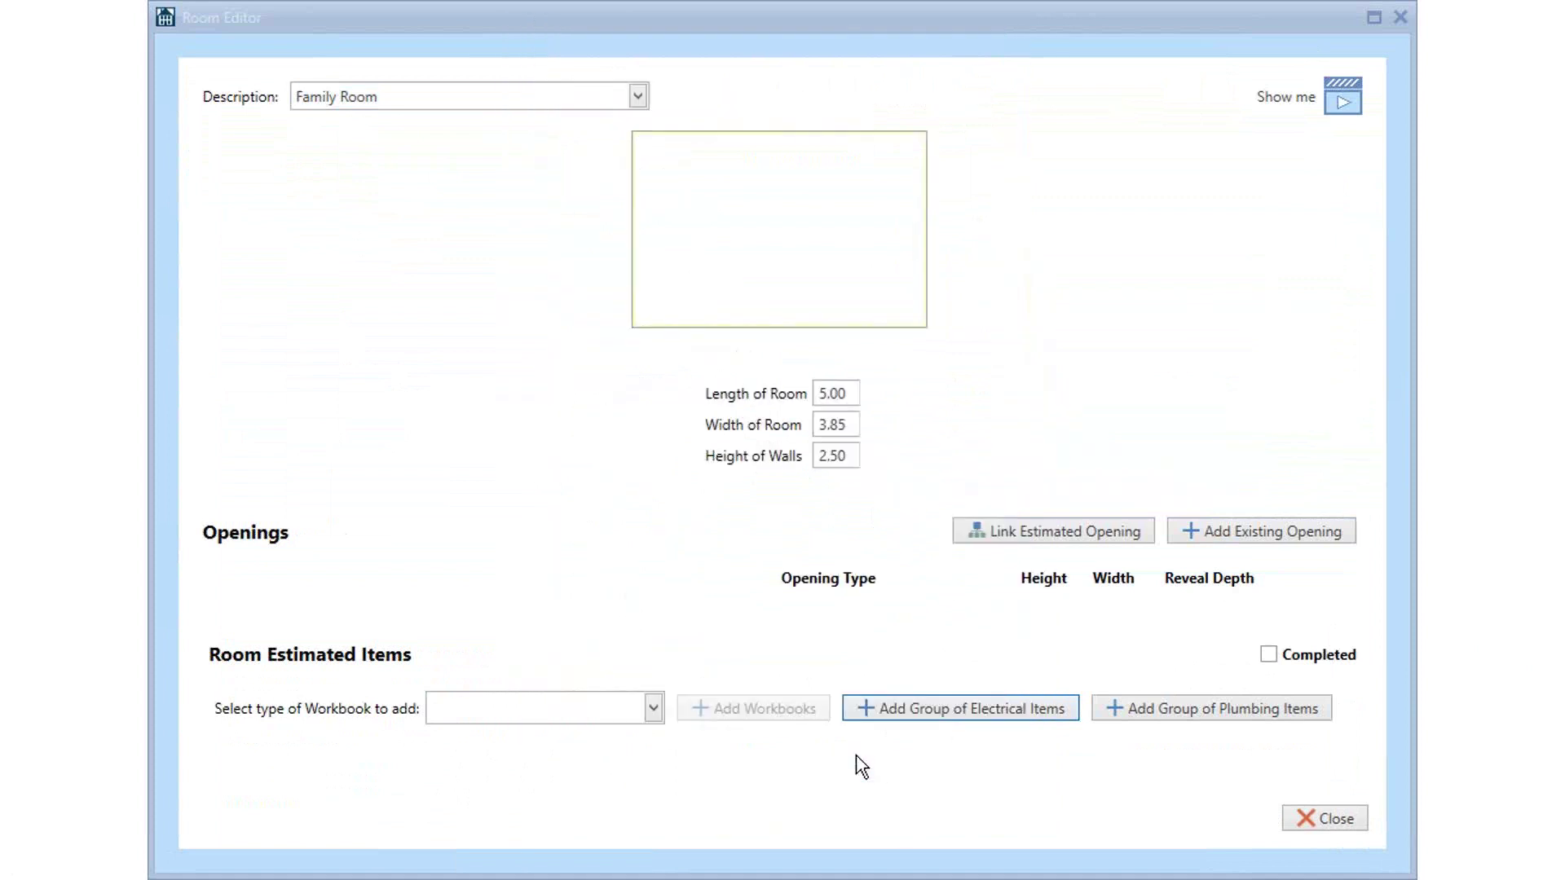
- Set the Family Room's Light Switches quantity to 2.00 and its Wall Lights quantity to 3.00
{"action": "scroll", "coordinate": [902, 563], "scroll_direction": "down", "scroll_amount": 5}
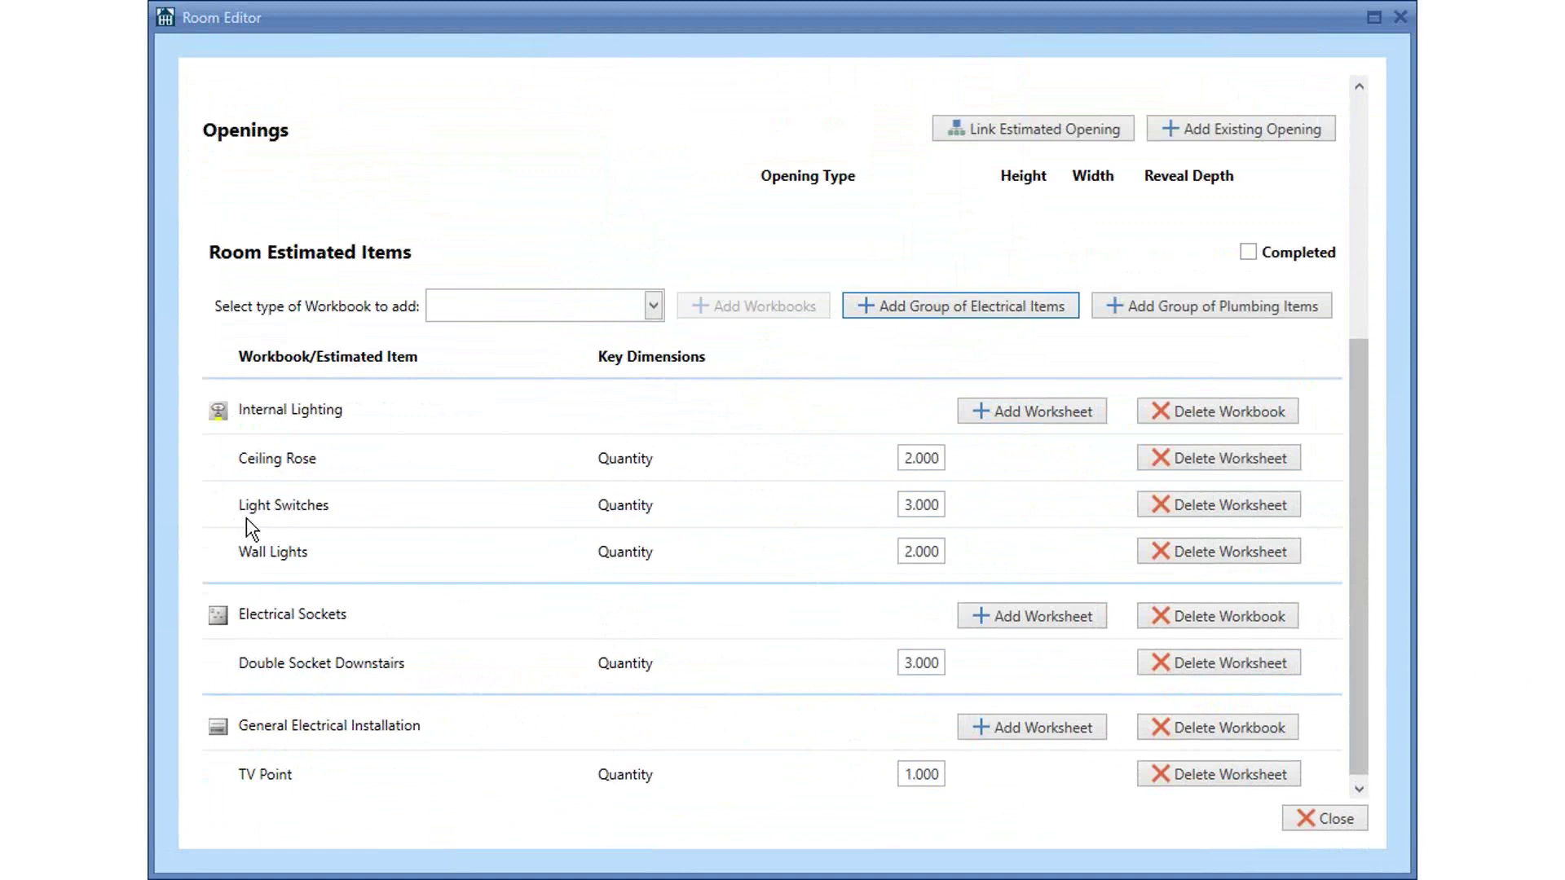
{"action": "double_click", "coordinate": [934, 507]}
{"action": "type", "text": "2.00"}
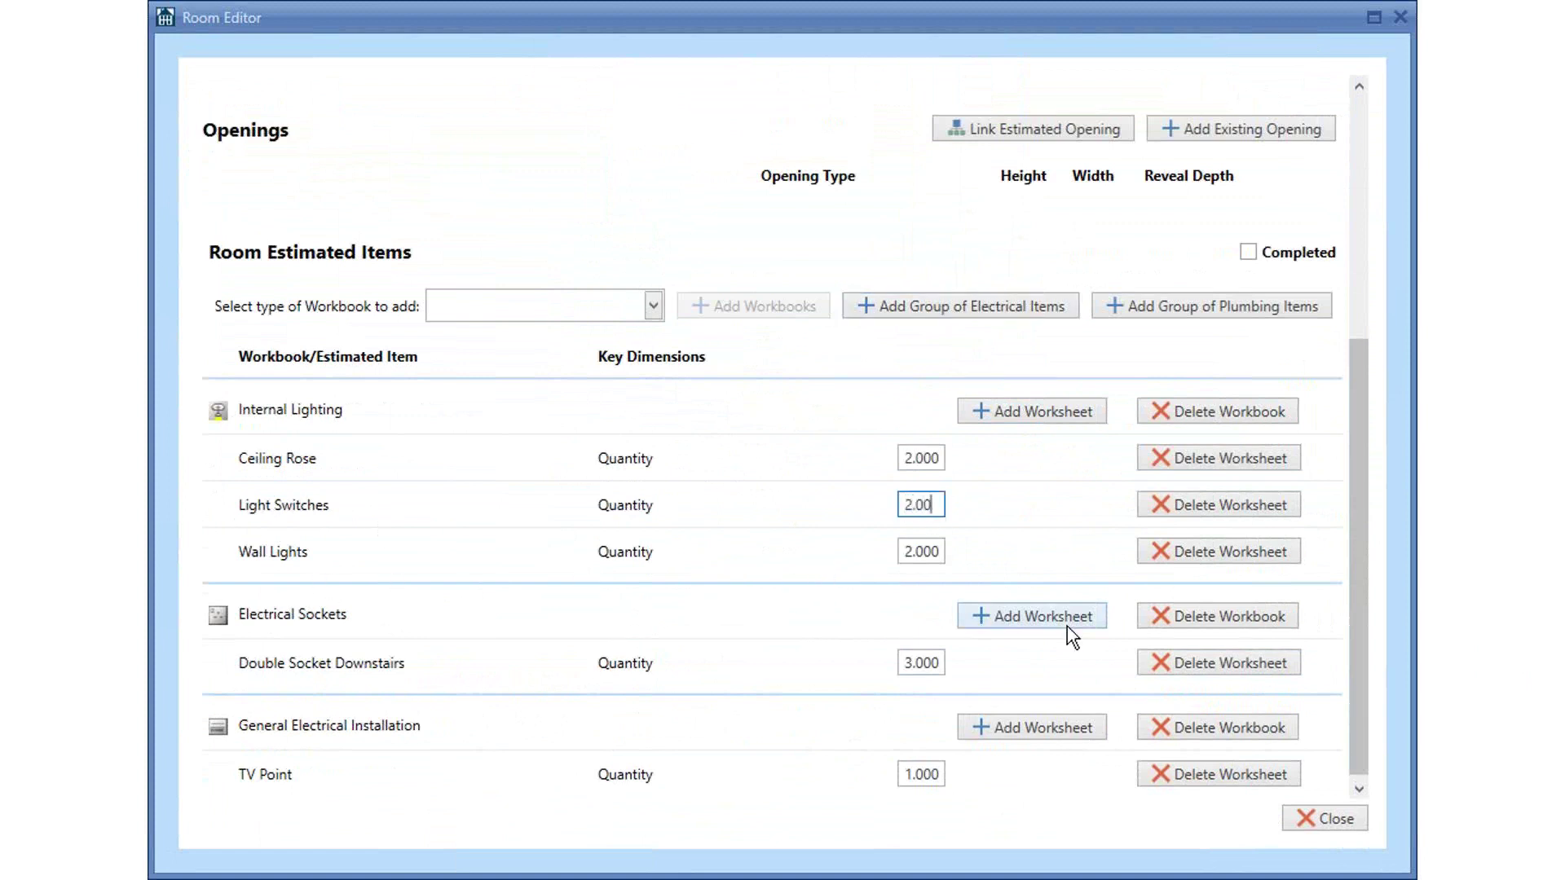
{"action": "key", "text": "Tab"}
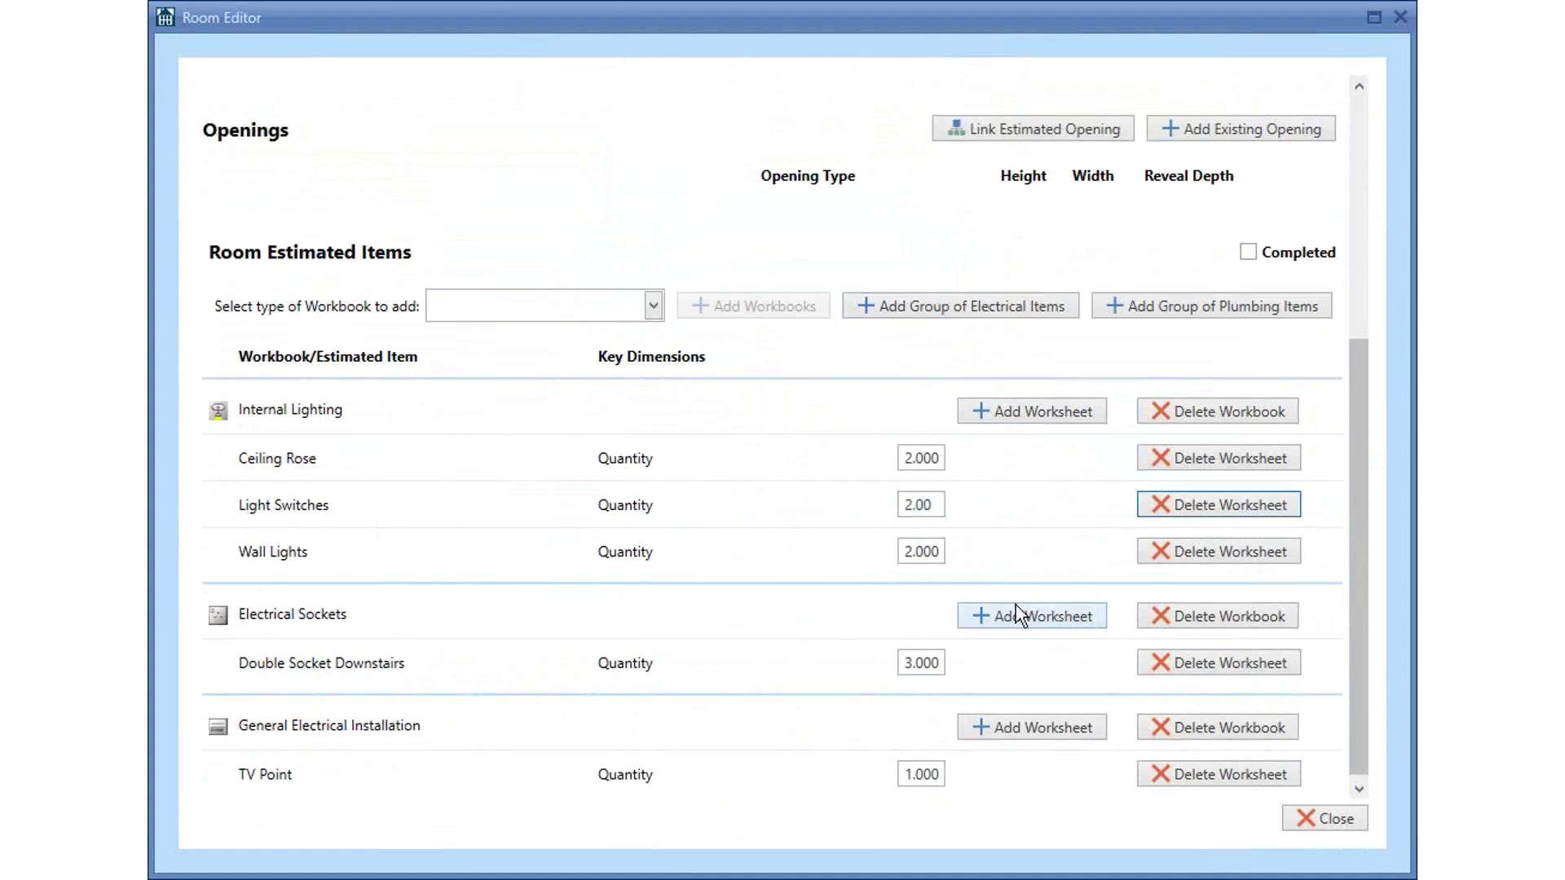
{"action": "double_click", "coordinate": [899, 552]}
{"action": "type", "text": "3.00"}
{"action": "key", "text": "Tab"}
- Set the Double Socket Downstairs quantity to 4.00 in the room's Electrical Sockets workbook
{"action": "double_click", "coordinate": [933, 666]}
{"action": "type", "text": "4.0"}
{"action": "left_click", "coordinate": [729, 713]}
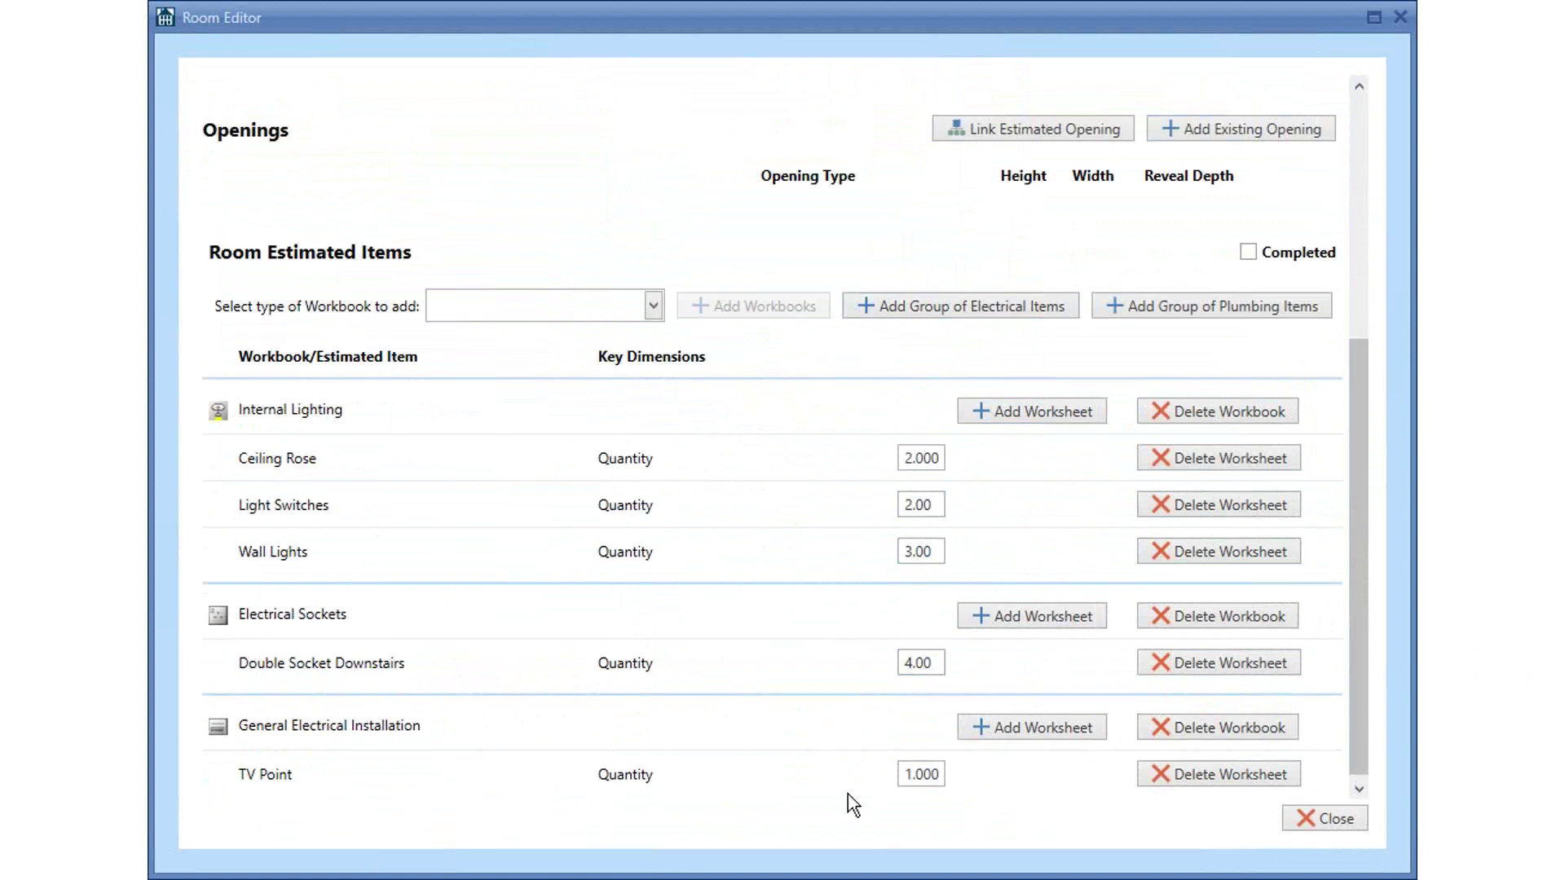
- Add the Family Room (pipe feed in ceiling) group of plumbing items to the room and accept the proposed room size
{"action": "left_click", "coordinate": [1214, 318]}
{"action": "scroll", "coordinate": [619, 456], "scroll_direction": "down", "scroll_amount": 10}
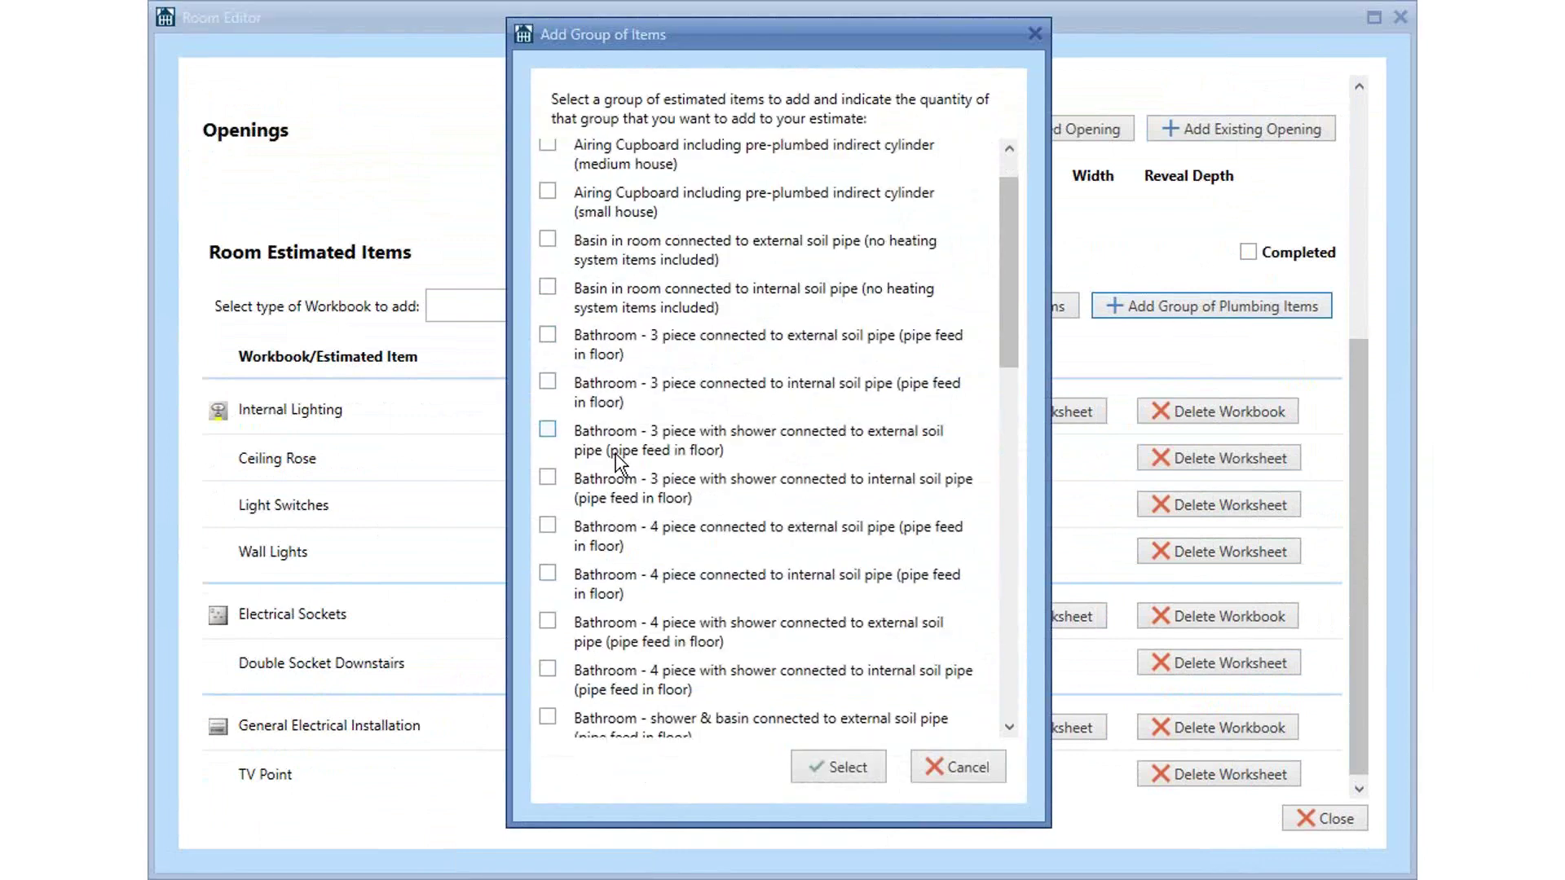
{"action": "scroll", "coordinate": [650, 483], "scroll_direction": "down", "scroll_amount": 5}
{"action": "left_click", "coordinate": [639, 489]}
{"action": "left_click", "coordinate": [845, 771]}
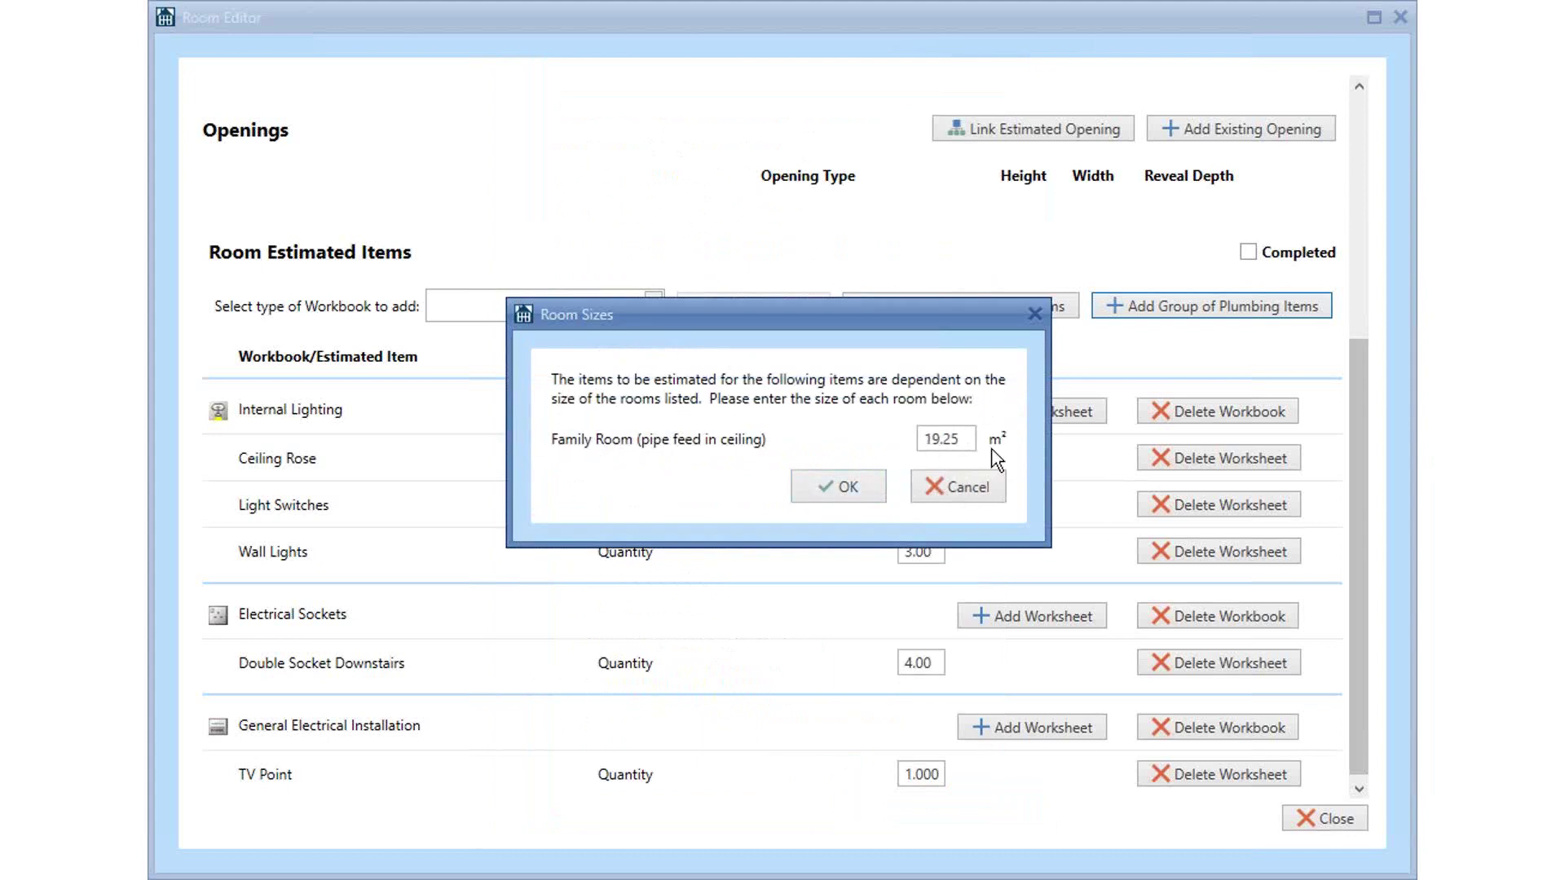
{"action": "left_click", "coordinate": [829, 491]}
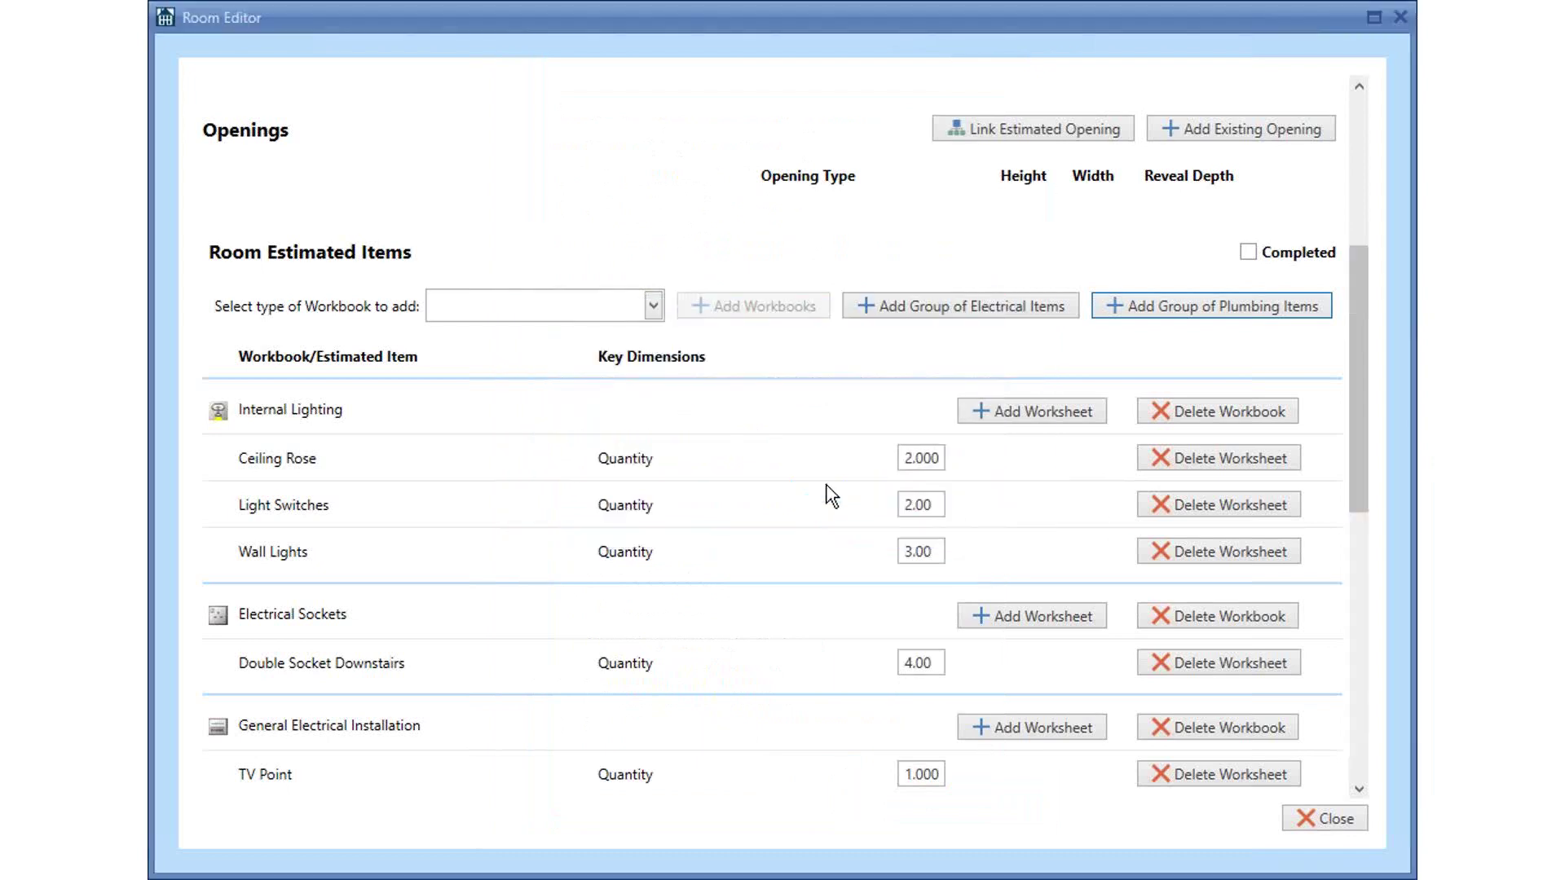
- Review the added plumbing items and delete the Gas Fire workbook from the room
{"action": "scroll", "coordinate": [920, 561], "scroll_direction": "down", "scroll_amount": 5}
{"action": "scroll", "coordinate": [920, 570], "scroll_direction": "down", "scroll_amount": 1}
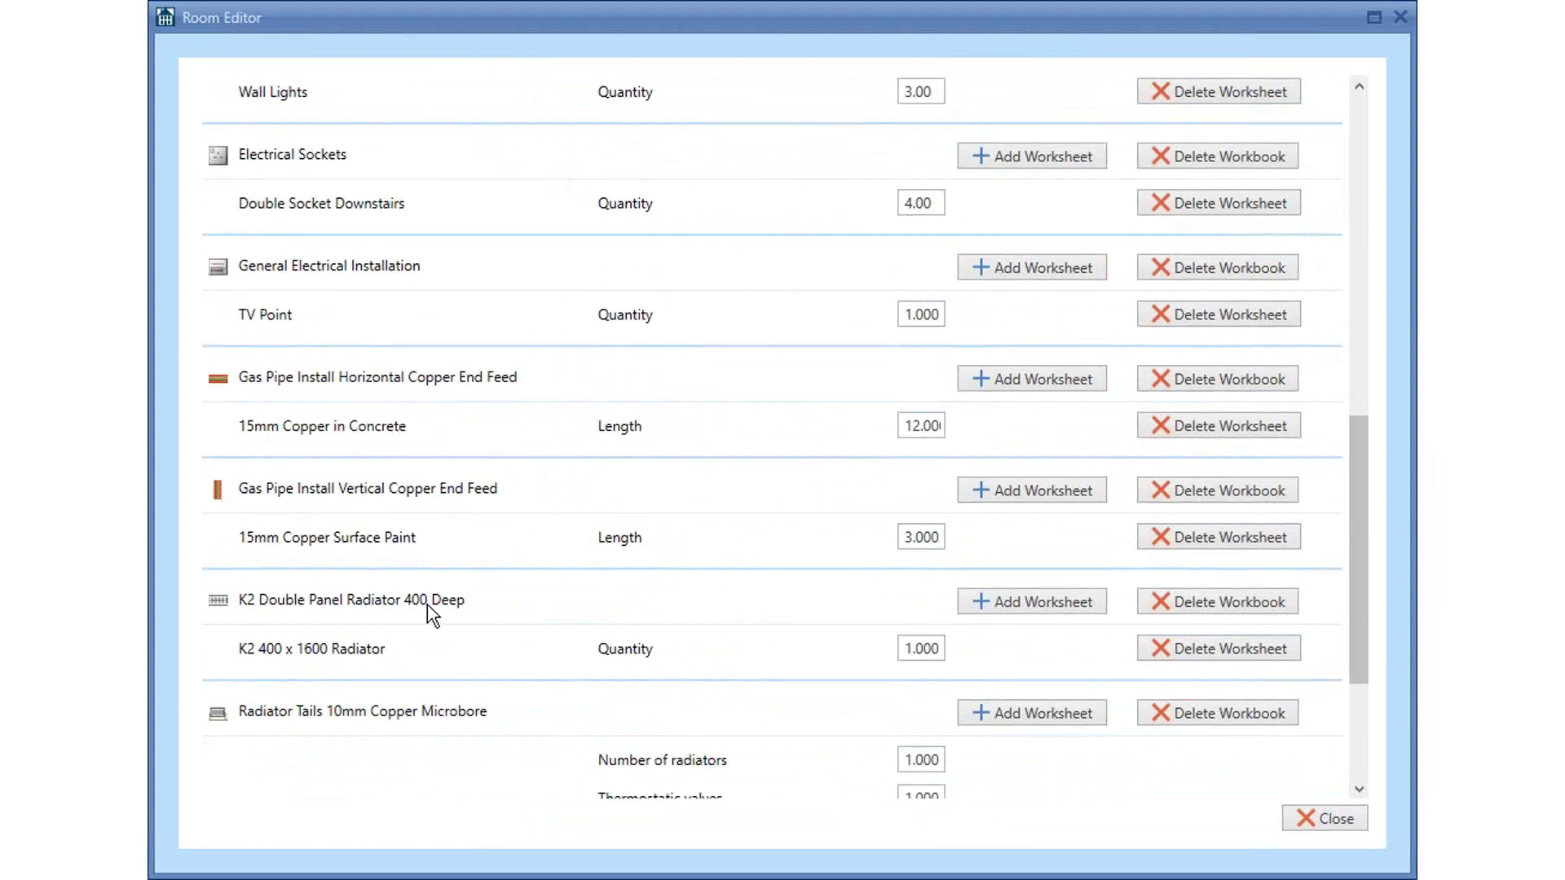
{"action": "scroll", "coordinate": [432, 616], "scroll_direction": "down", "scroll_amount": 3}
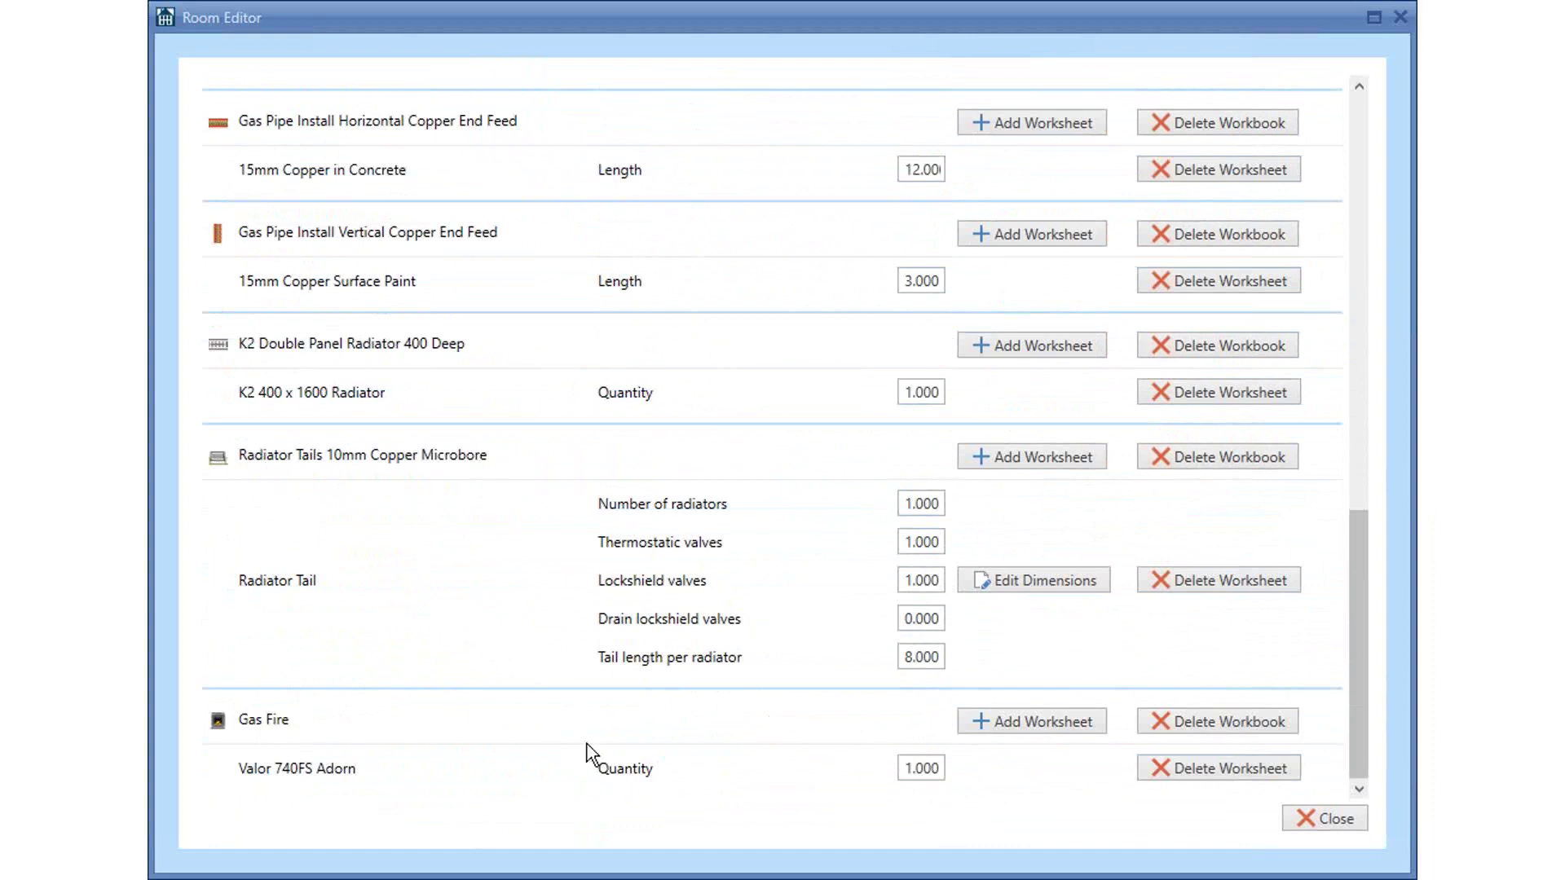
{"action": "left_click", "coordinate": [1239, 722]}
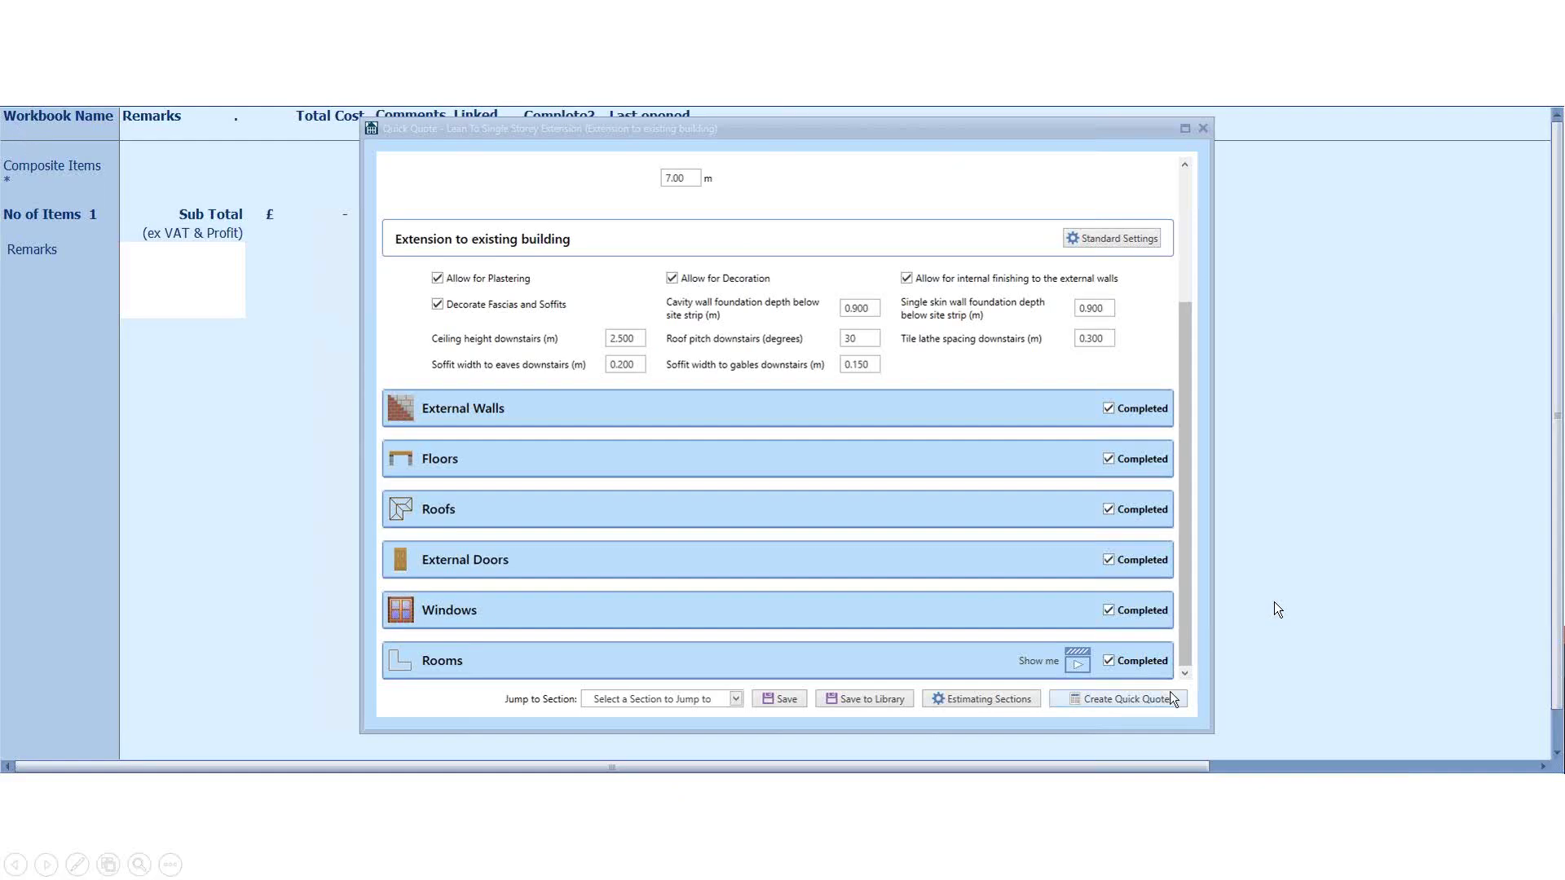
- Create the Quick Quote from the completed sections and dismiss the Estimate Import message
{"action": "left_click", "coordinate": [1108, 700]}
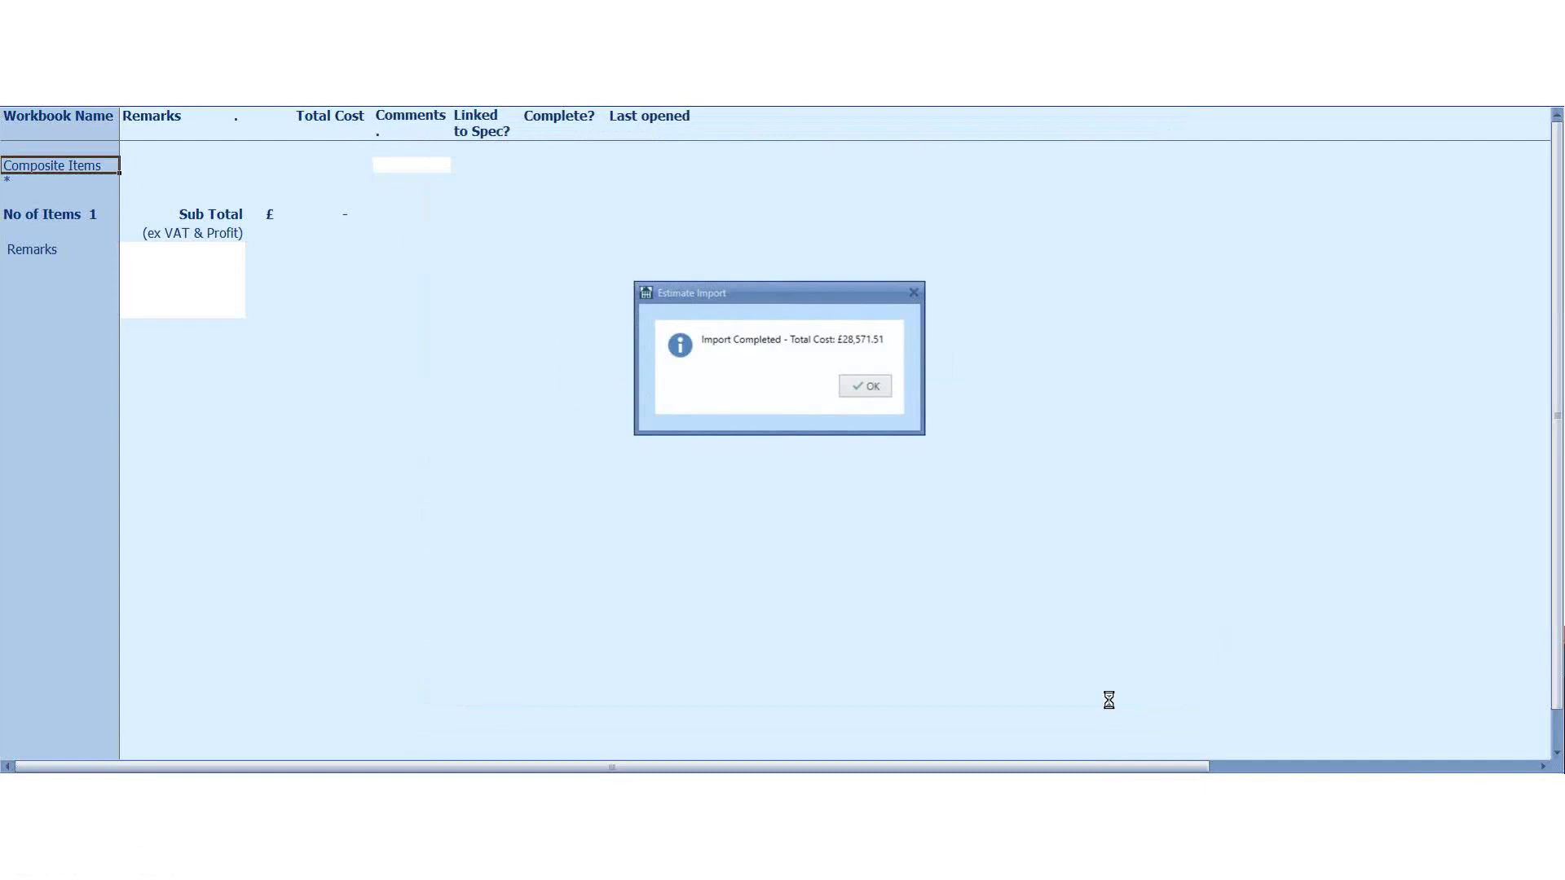
{"action": "left_click", "coordinate": [864, 389]}
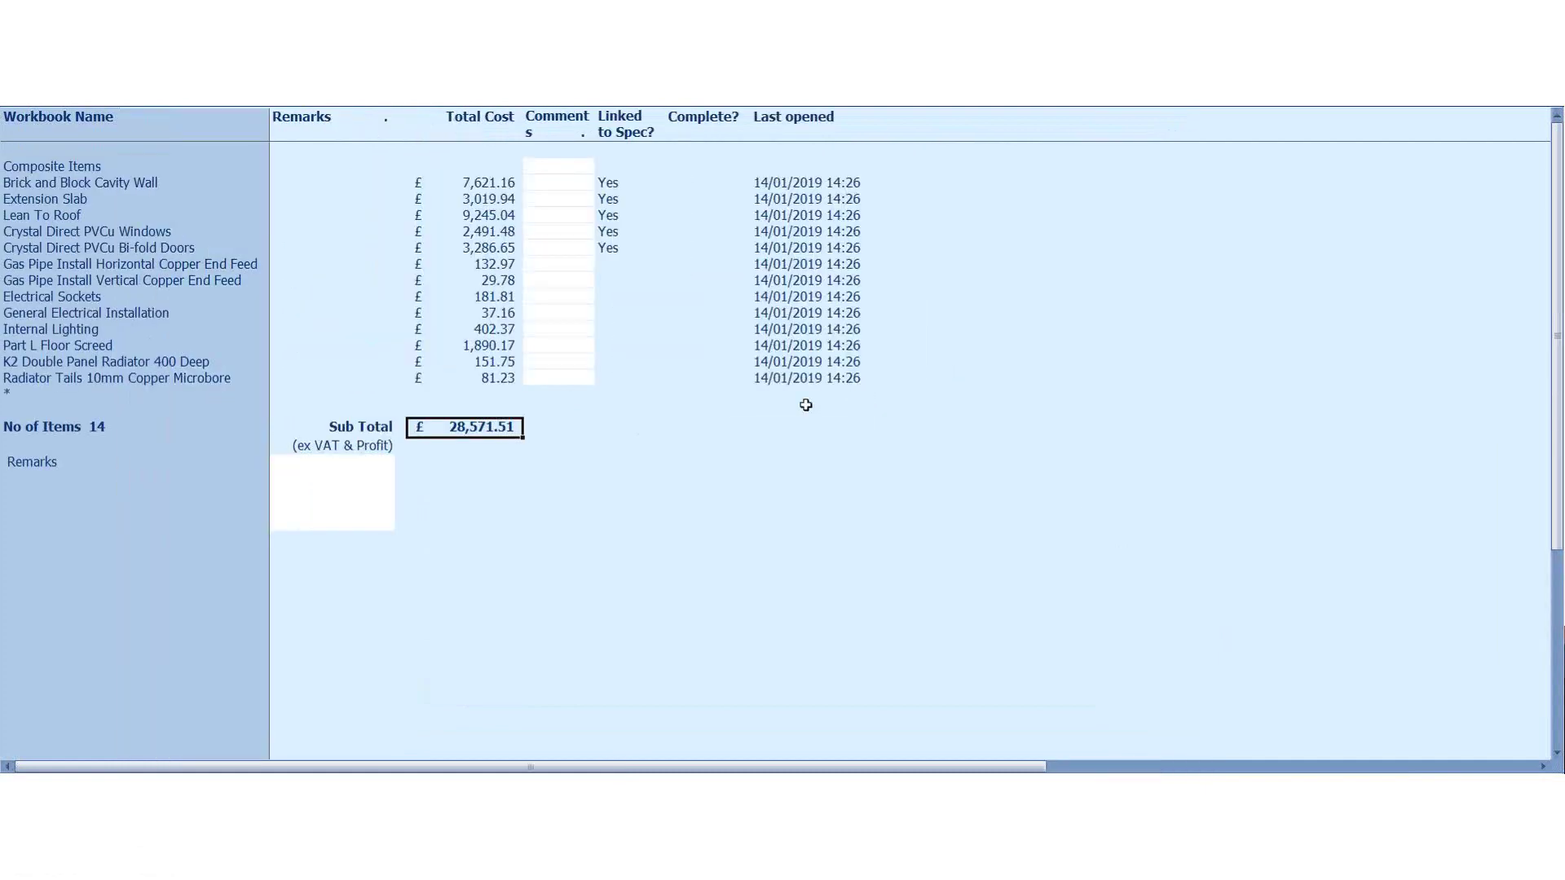
{"action": "left_click", "coordinate": [943, 386]}
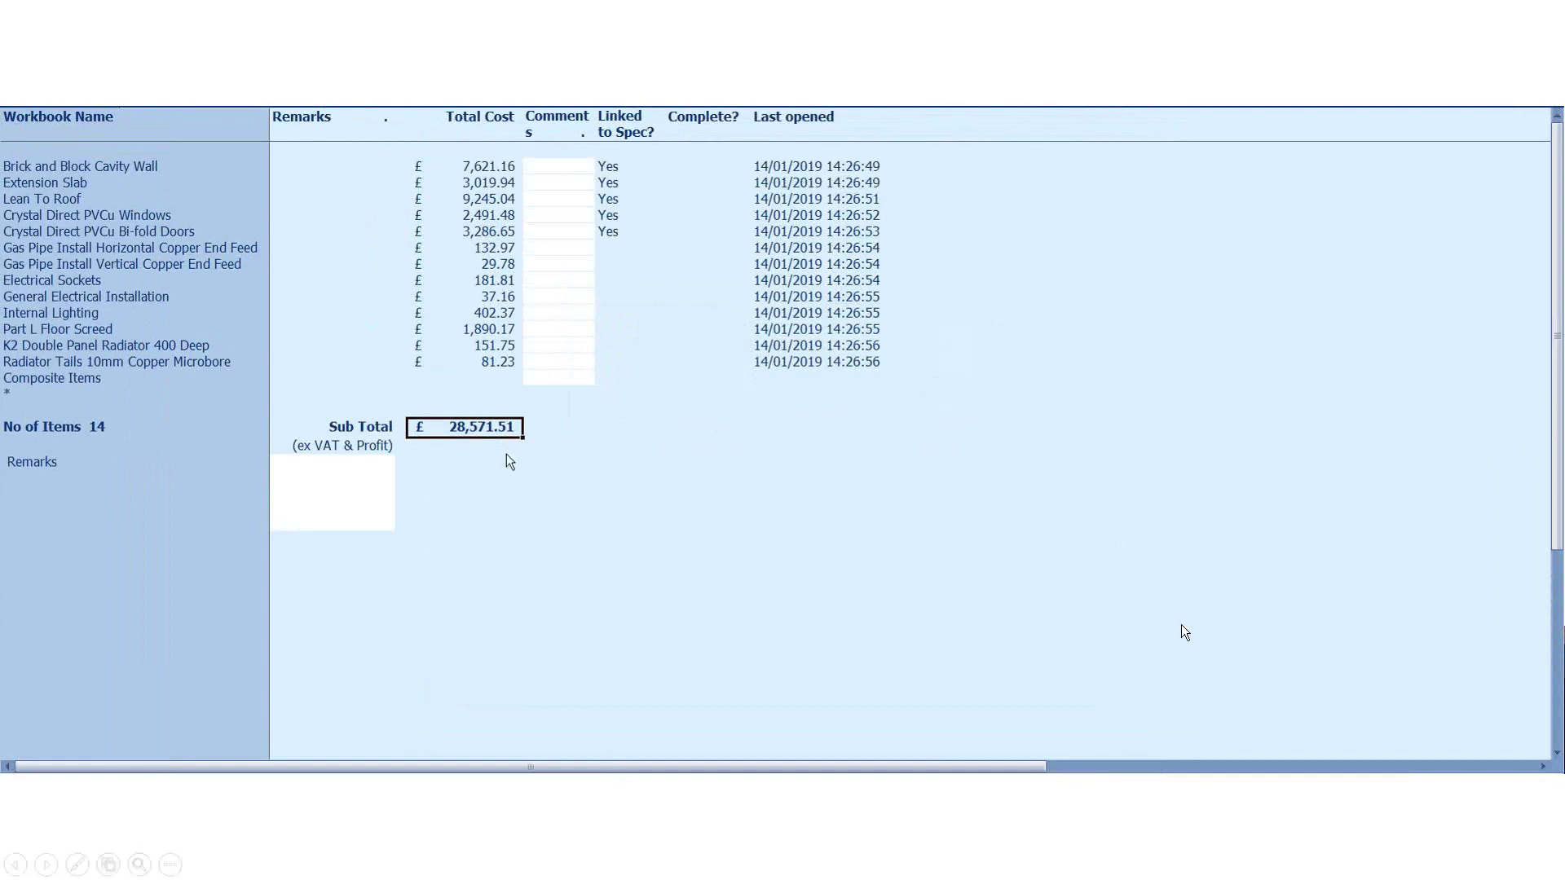
{"action": "left_click", "coordinate": [1184, 633]}
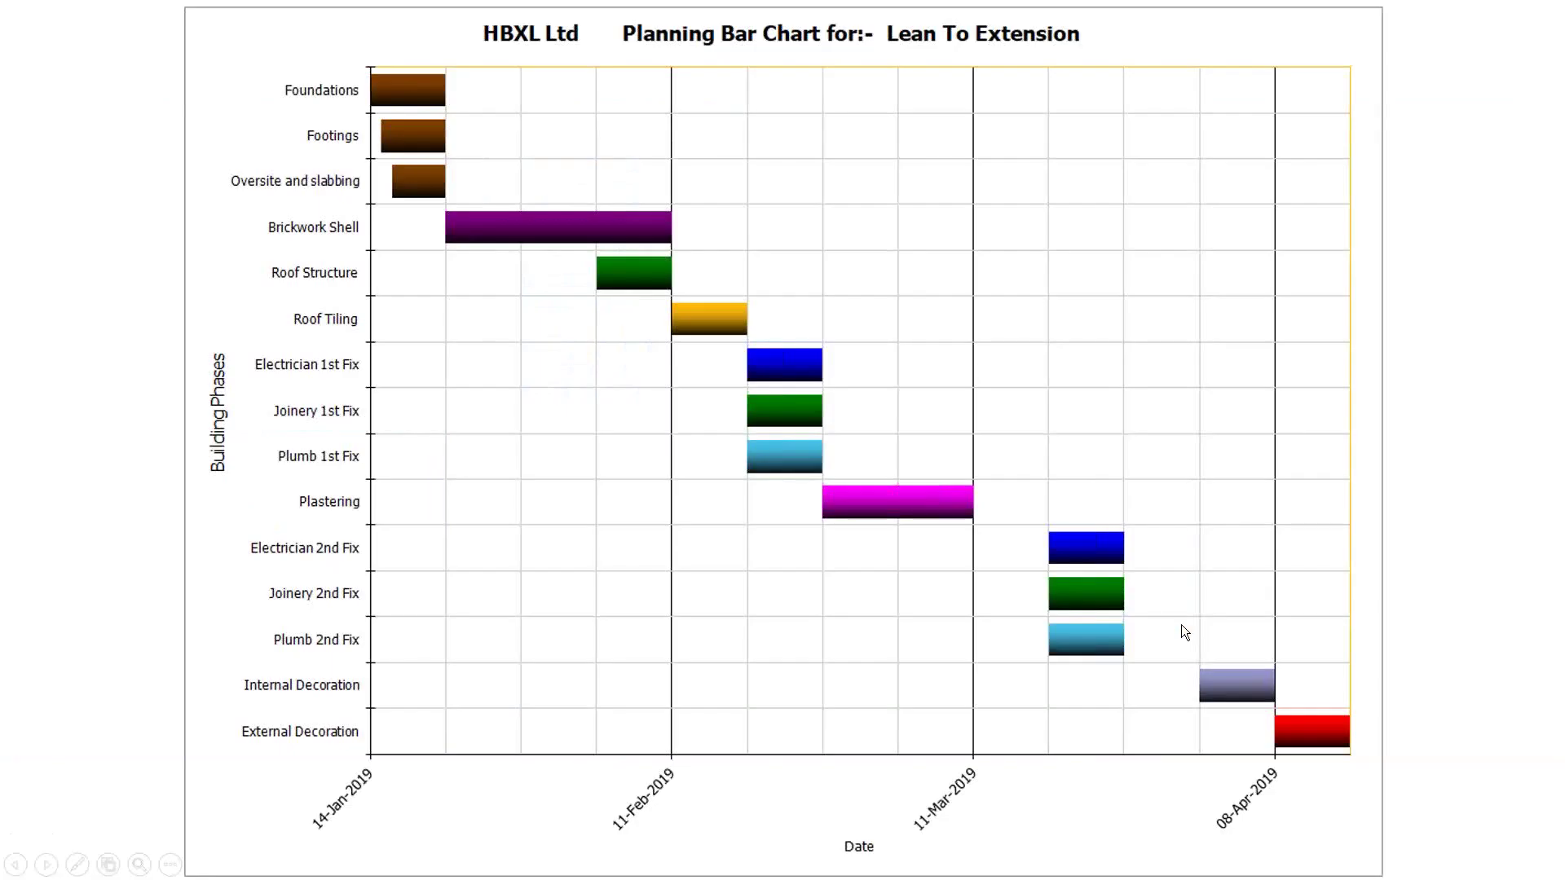